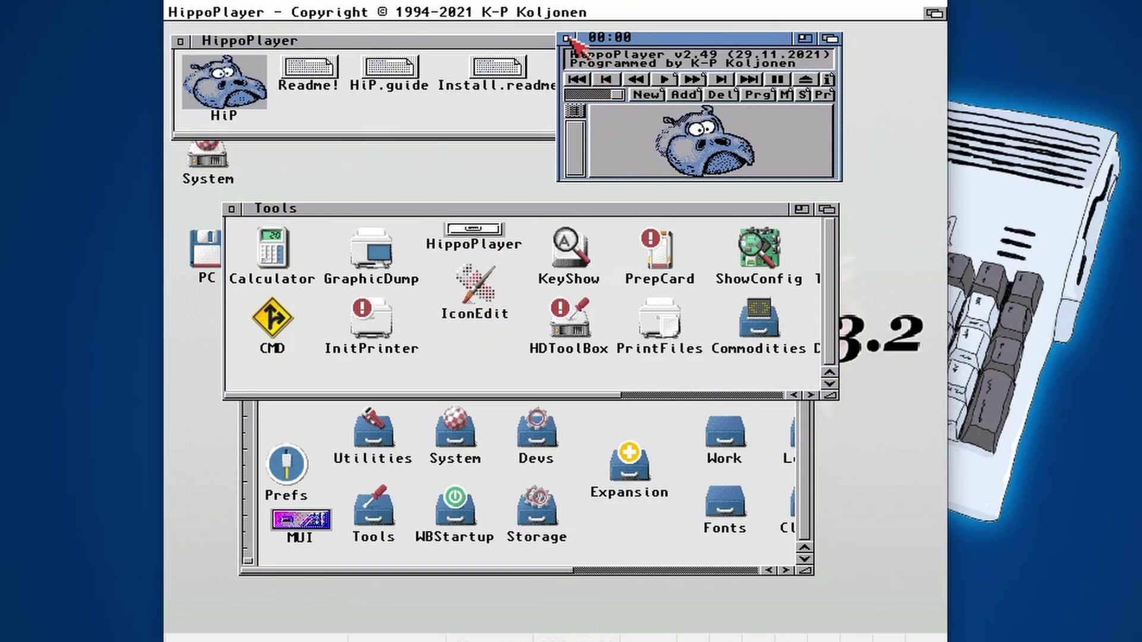
Close the HippoPlayer program, its drawer, and the Tools and System drawer windows
{"action": "left_click", "coordinate": [566, 38]}
{"action": "left_click", "coordinate": [179, 41]}
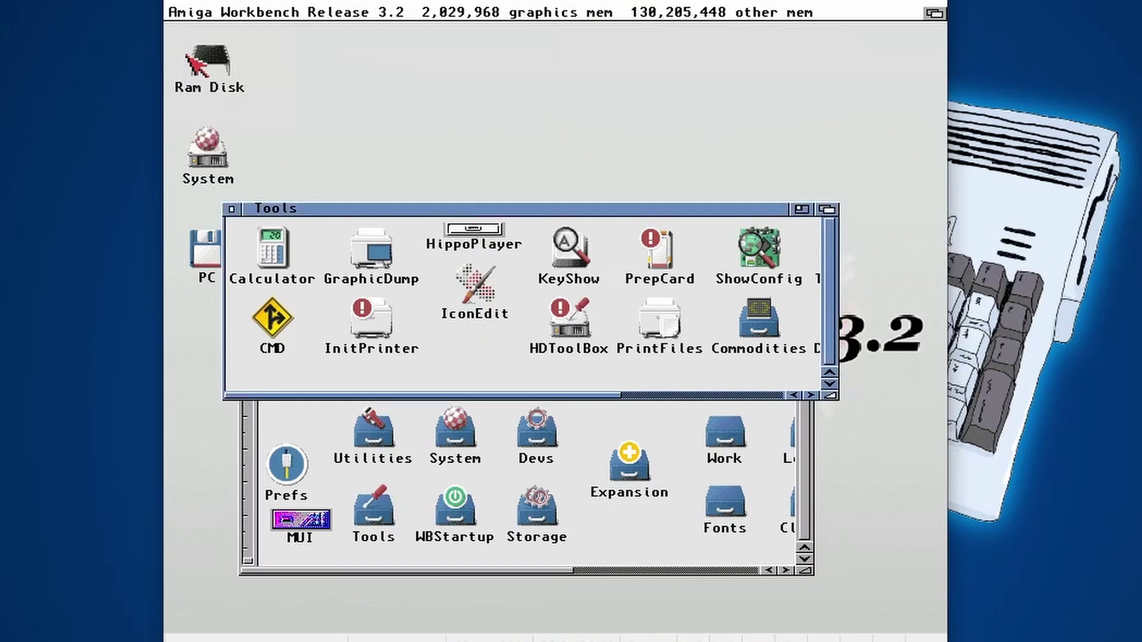
{"action": "left_click", "coordinate": [231, 209]}
{"action": "left_click", "coordinate": [248, 391]}
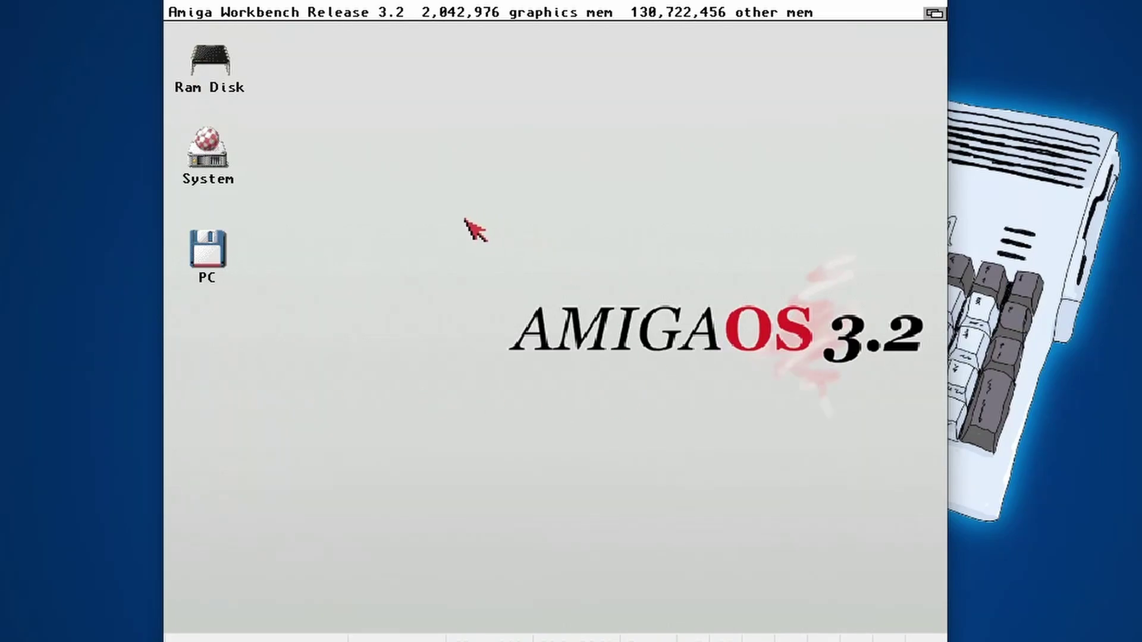
Launch HippoPlayer from the Utils submenu of the Workbench pop-up menu
{"action": "right_click", "coordinate": [467, 197]}
{"action": "mouse_move", "coordinate": [473, 228]}
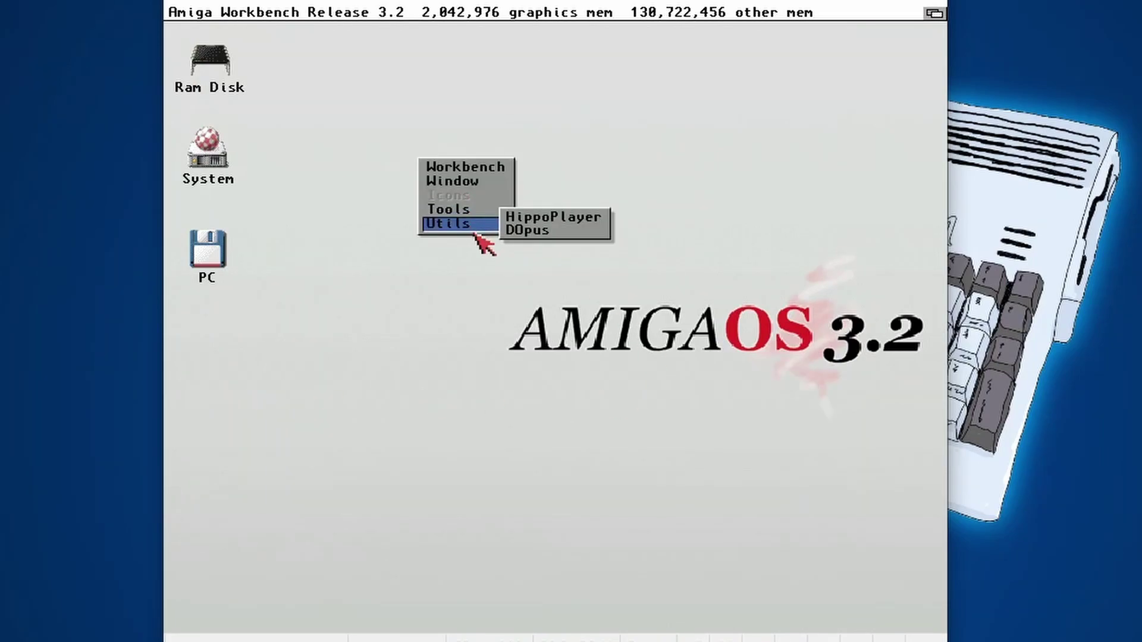
{"action": "left_click", "coordinate": [556, 217]}
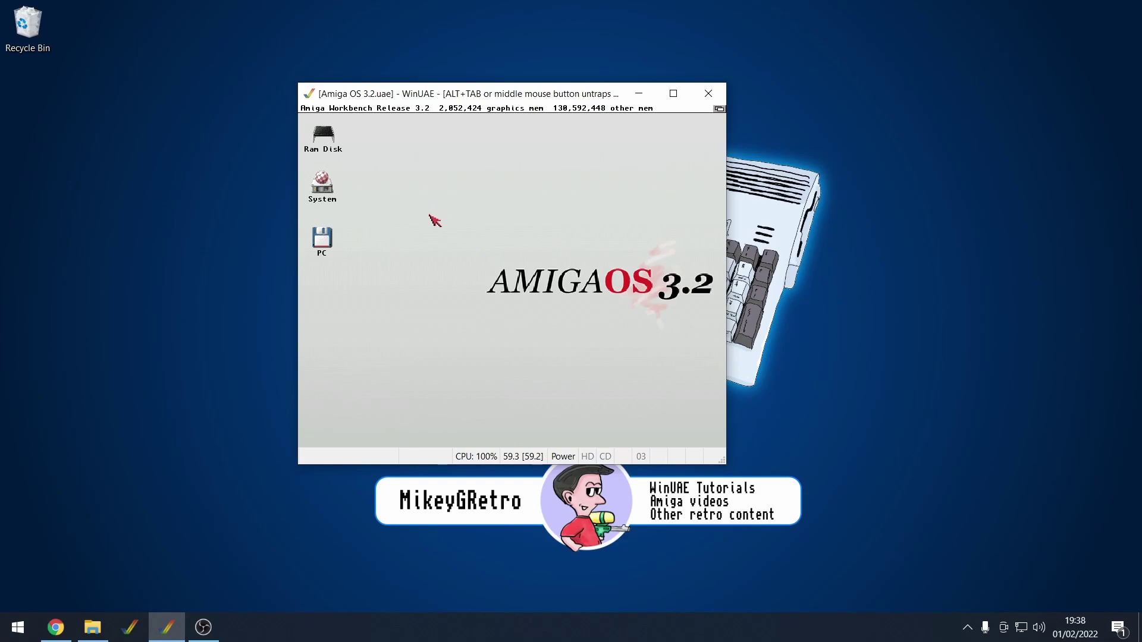
Switch to Chrome, review the Aminet pages for MagicMenu_2.35, gtlayout and ToolsDaemon21a, and return to WinUAE
{"action": "middle_click", "coordinate": [418, 242]}
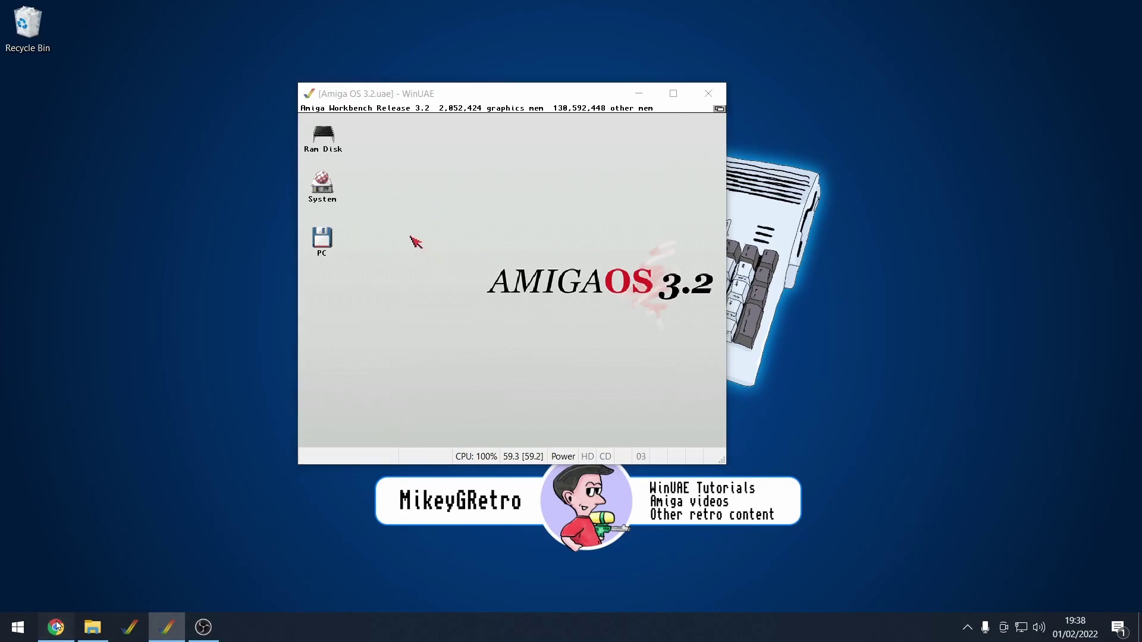
{"action": "left_click", "coordinate": [55, 628]}
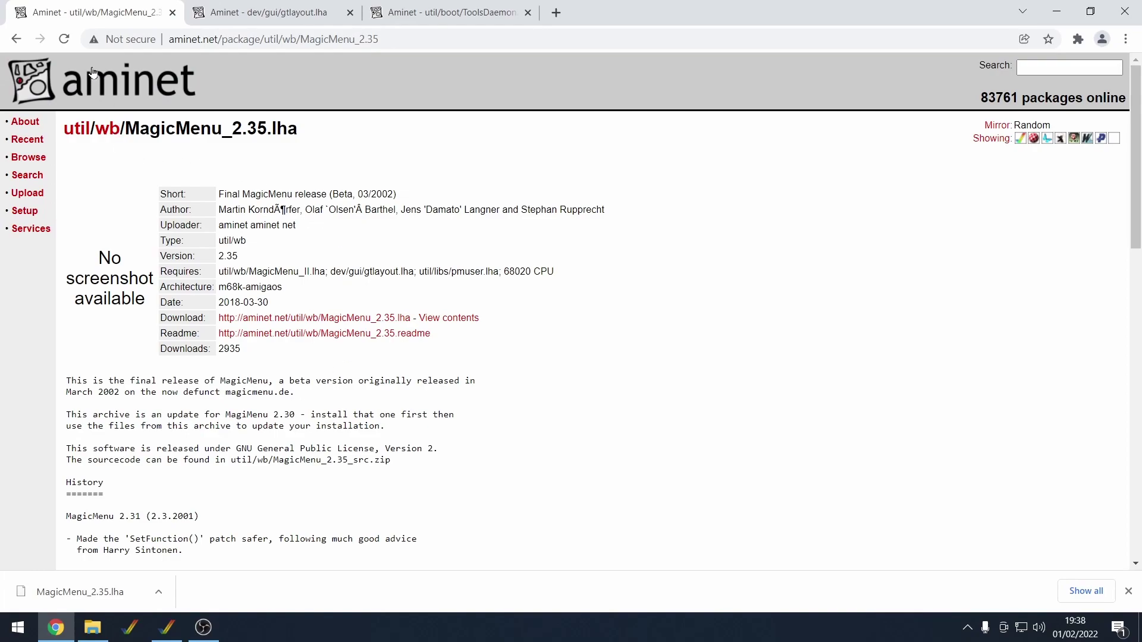
{"action": "left_click_drag", "start_coordinate": [128, 129], "coordinate": [221, 131]}
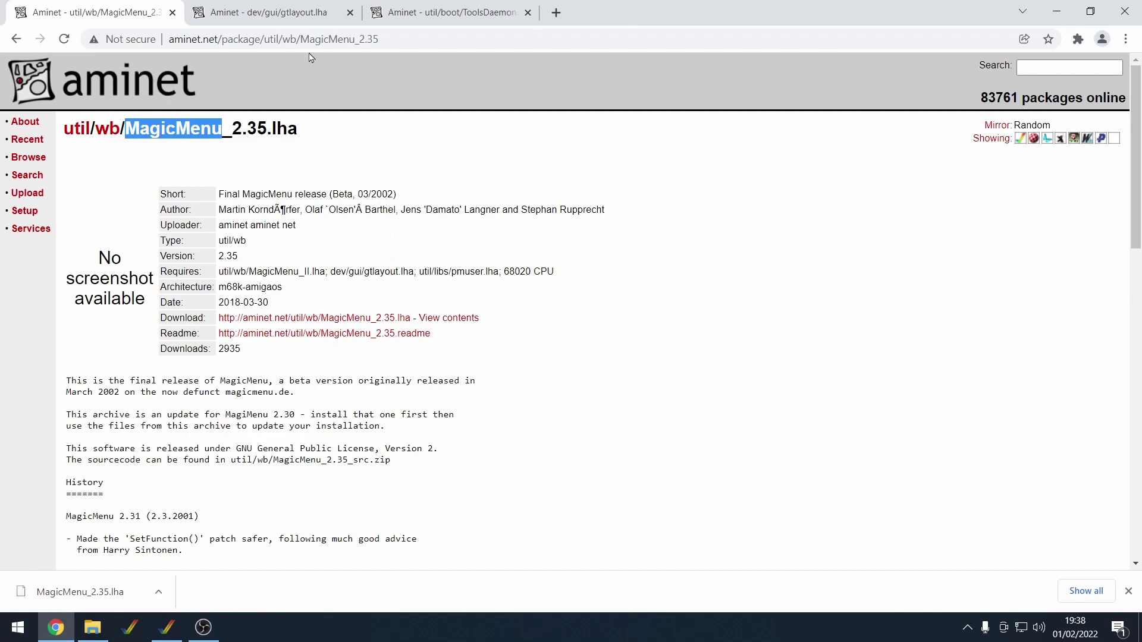
{"action": "left_click", "coordinate": [280, 12]}
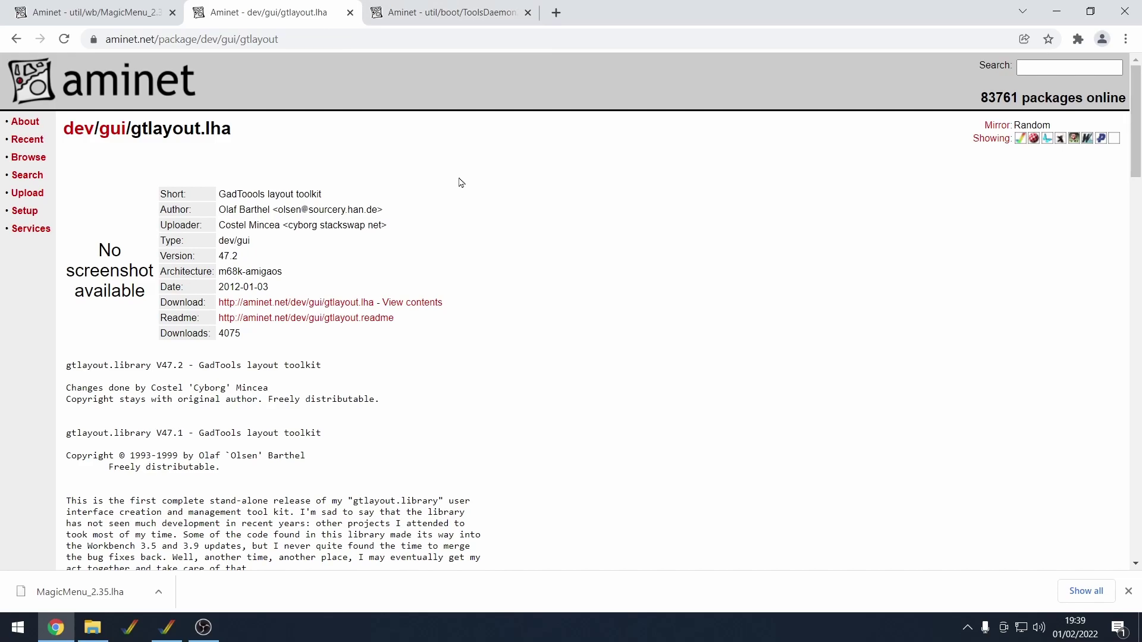
{"action": "left_click", "coordinate": [452, 16]}
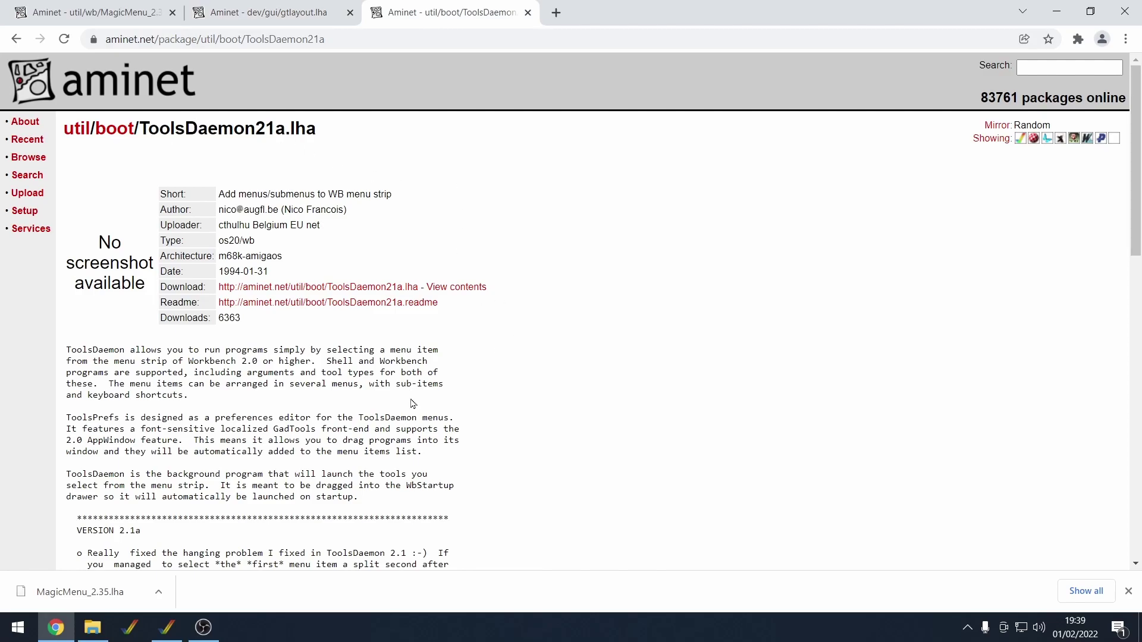
{"action": "scroll", "coordinate": [283, 362], "scroll_direction": "down", "scroll_amount": 2}
{"action": "scroll", "coordinate": [280, 333], "scroll_direction": "up", "scroll_amount": 2}
{"action": "left_click", "coordinate": [1056, 12]}
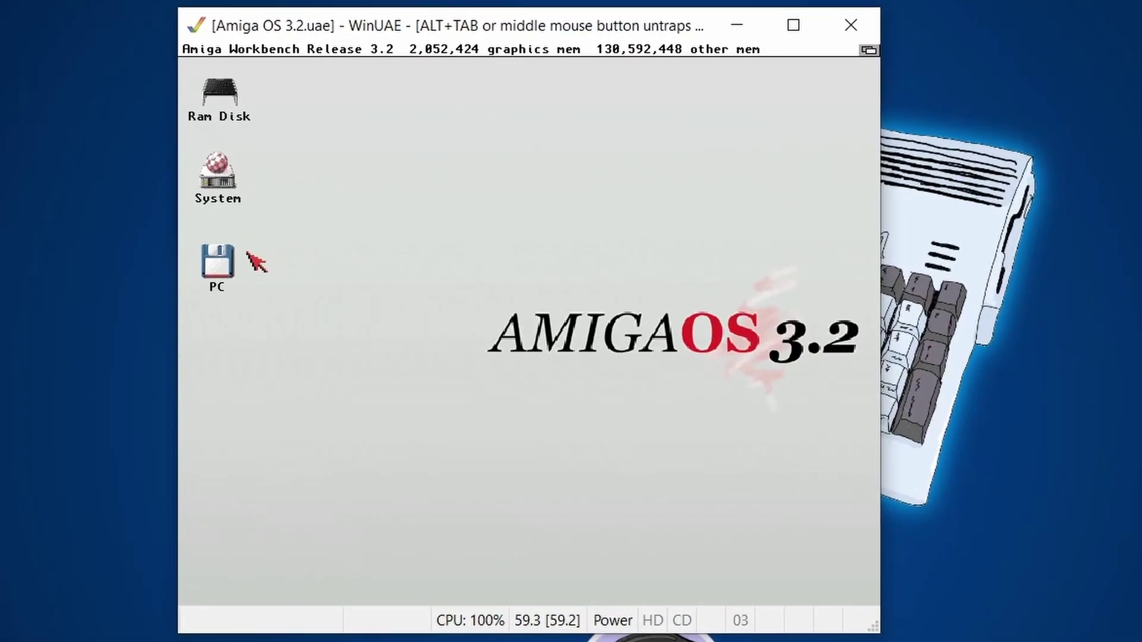
Open the PC drive and select the ToolsDaemon21a.lha archive
{"action": "double_click", "coordinate": [215, 263]}
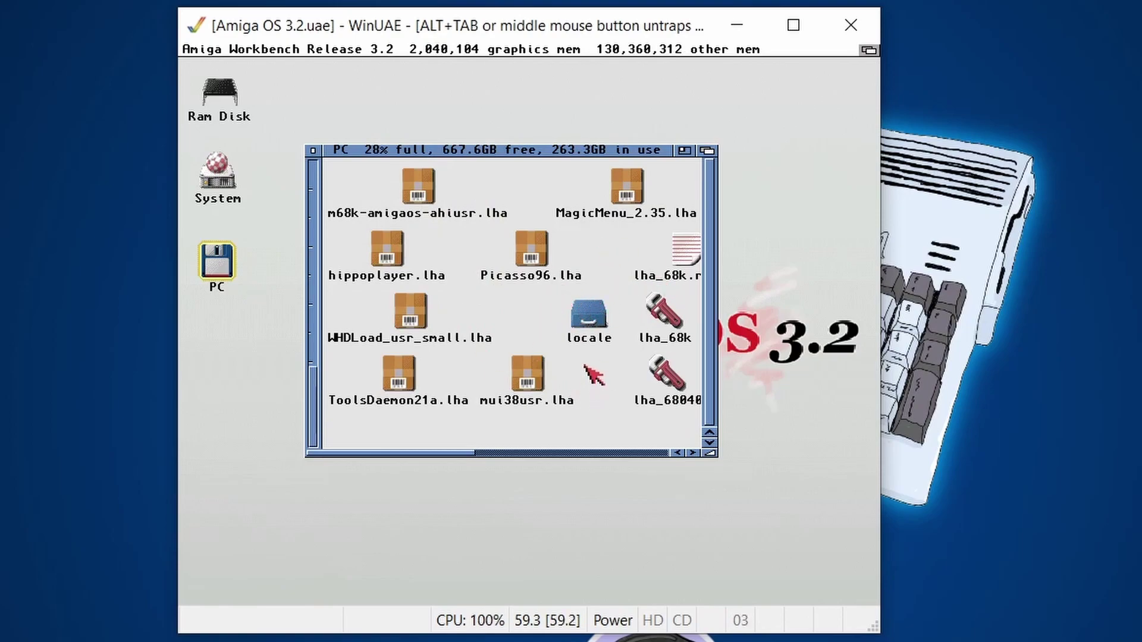
{"action": "left_click", "coordinate": [400, 368]}
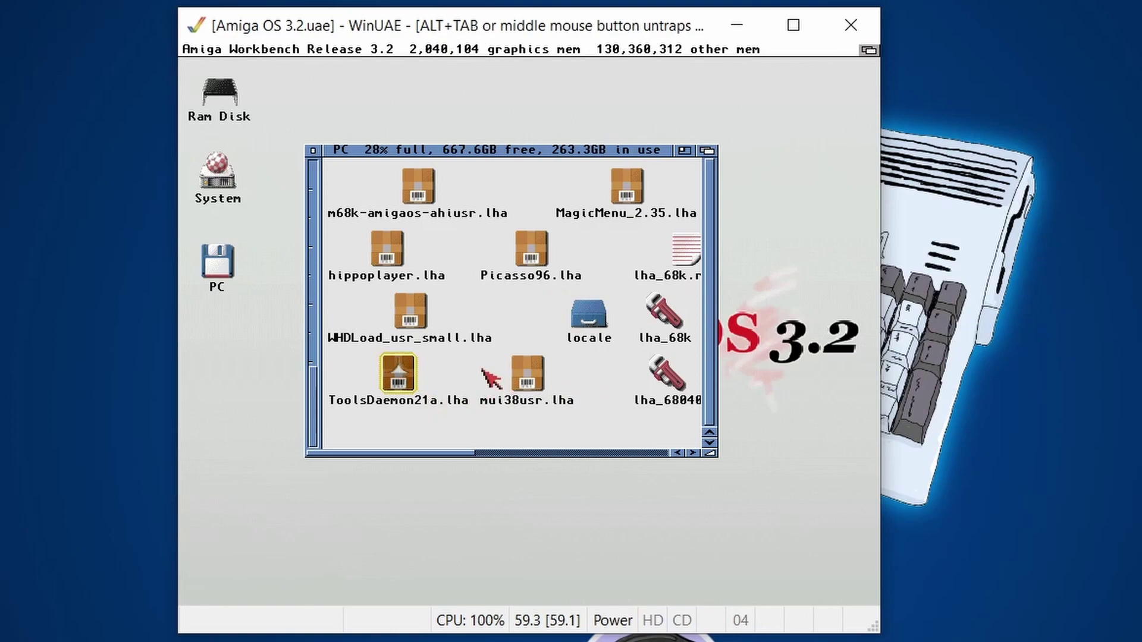
{"action": "left_click", "coordinate": [494, 334]}
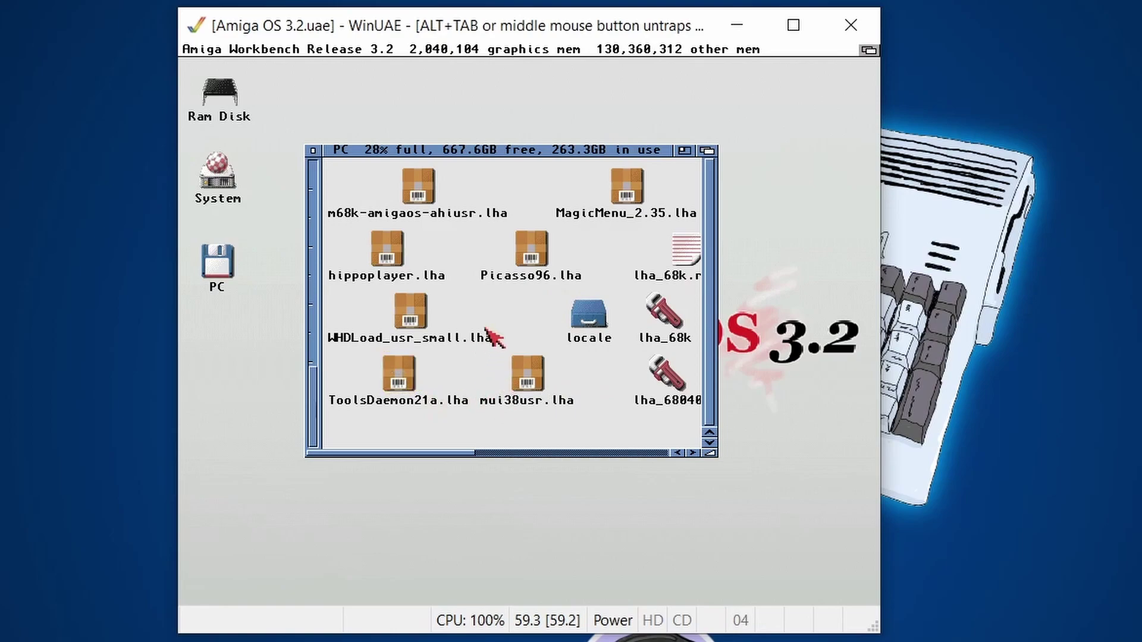
{"action": "left_click", "coordinate": [410, 377]}
Open a new AmigaShell by executing the newshell command from Workbench
{"action": "right_click", "coordinate": [229, 51]}
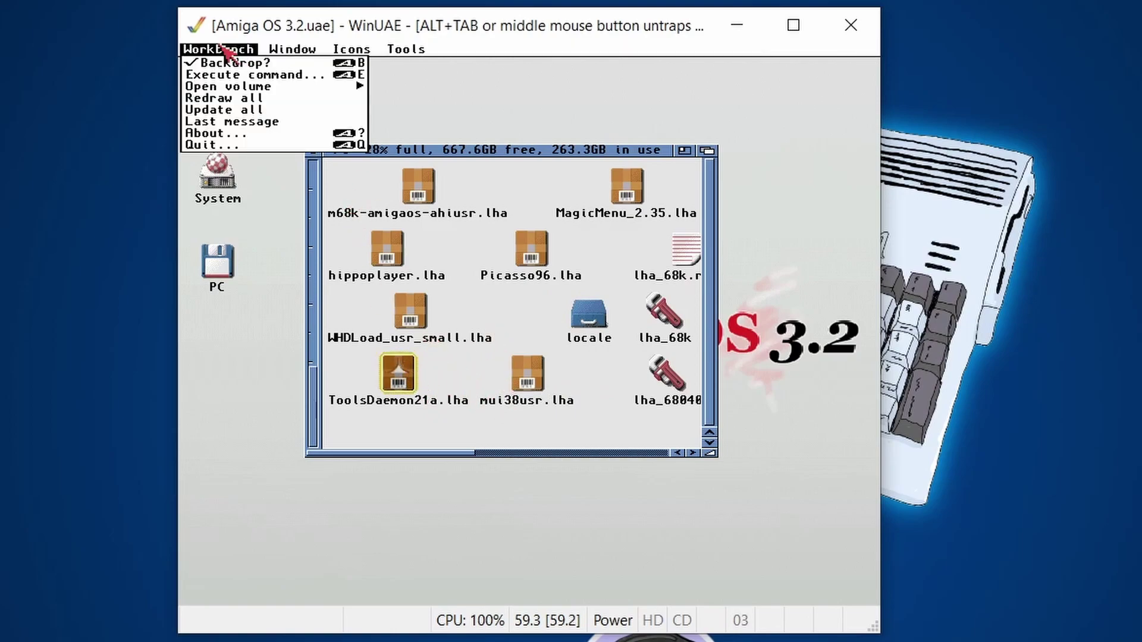
{"action": "left_click", "coordinate": [228, 72]}
{"action": "type", "text": "neshe"}
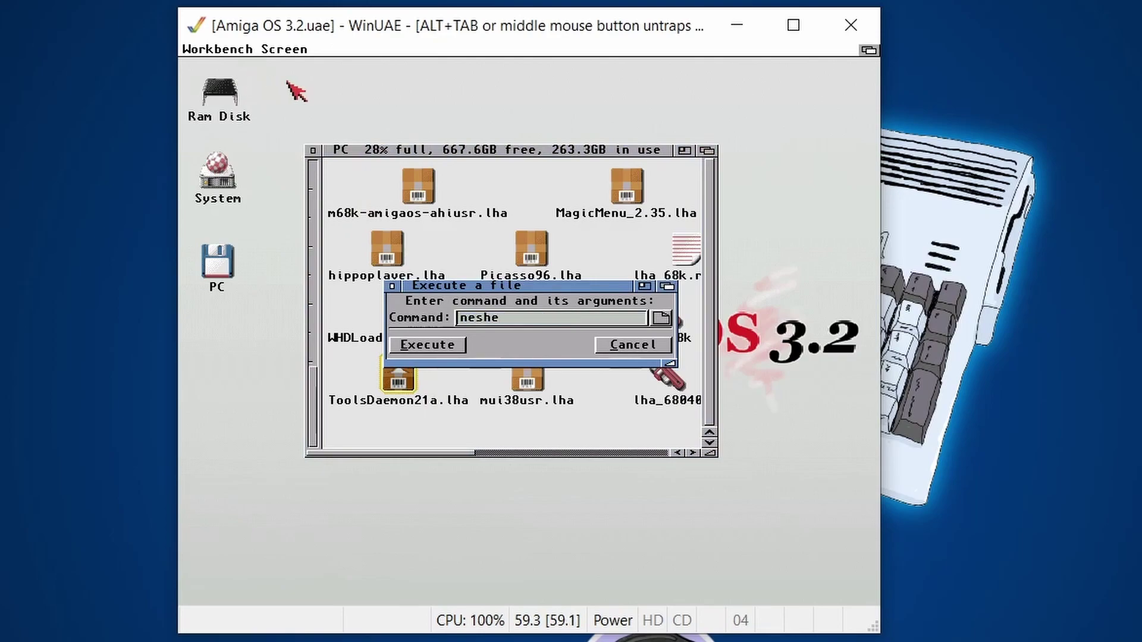
{"action": "key", "text": "BackSpace"}
{"action": "type", "text": "shell"}
{"action": "key", "text": "Return"}
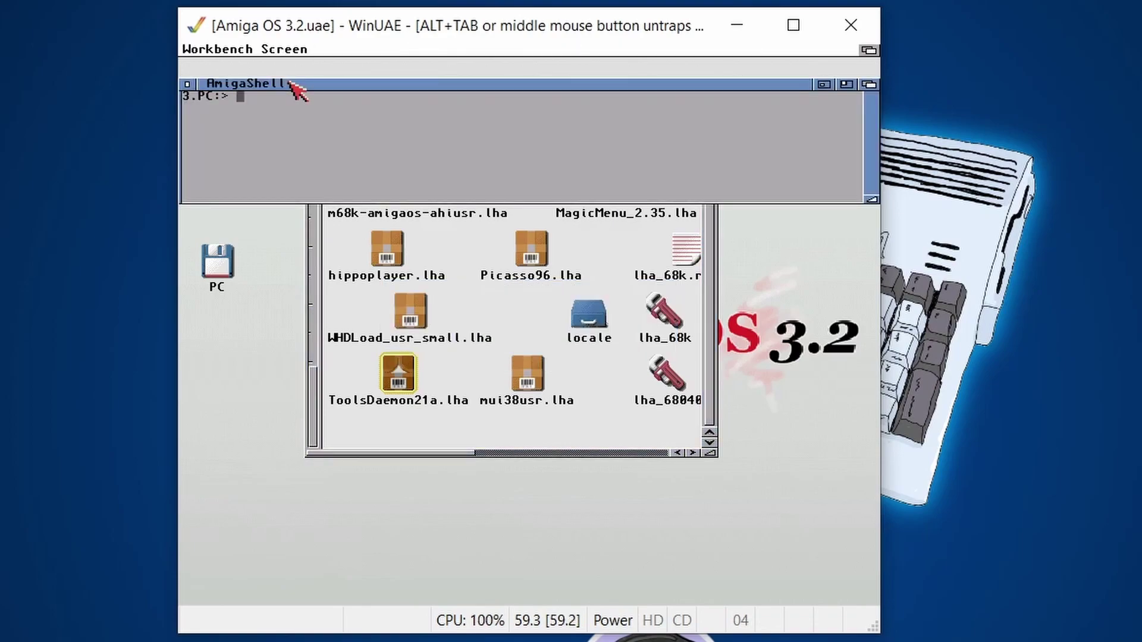
Extract the ToolsDaemon archive with the command "lha x ToolsDaemon21a.lha RAM:"
{"action": "type", "text": "lha x To"}
{"action": "key", "text": "Tab"}
{"action": "type", "text": "RAM:"}
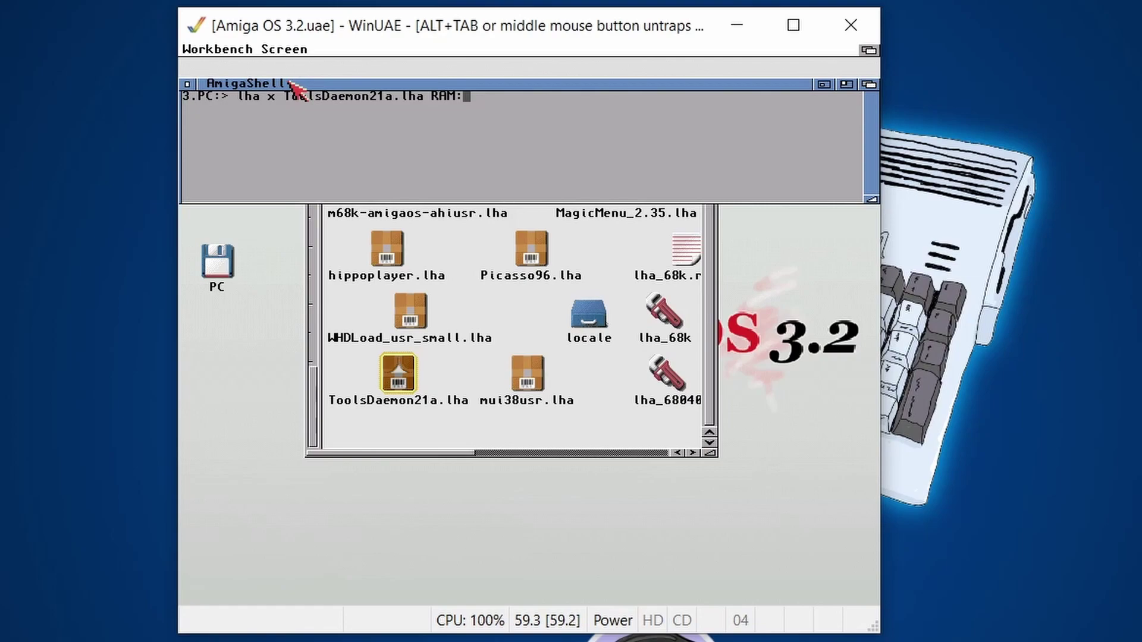
{"action": "key", "text": "Return"}
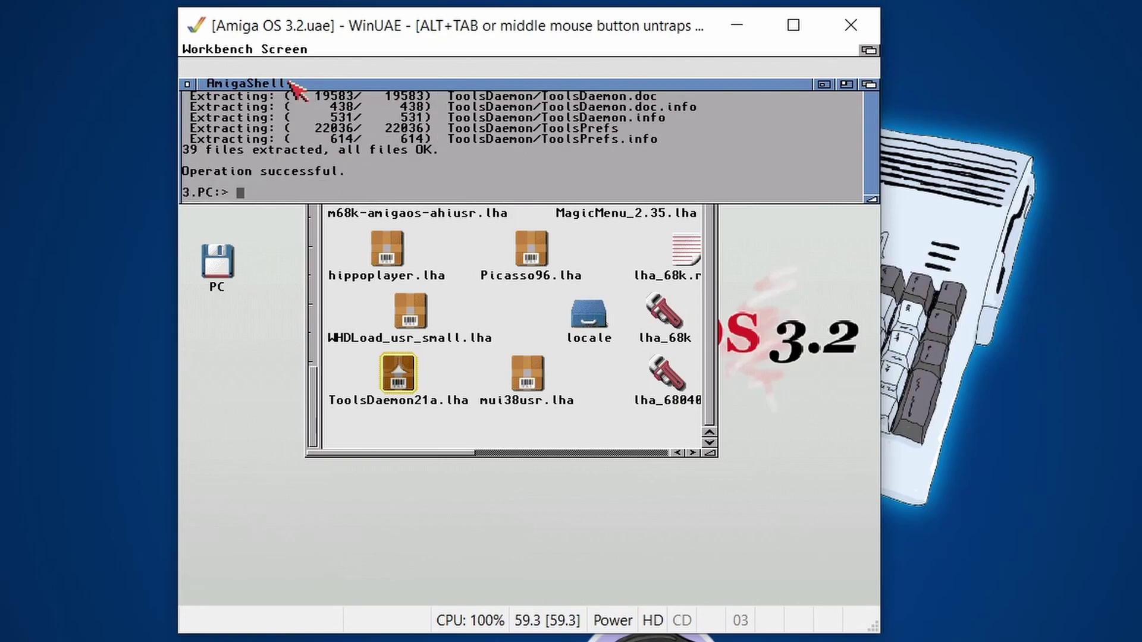
Edit the recalled shell command to "lha x MagicMenu_2.35.lha RAM:" and run it to extract MagicMenu
{"action": "key", "text": "Up"}
{"action": "key", "text": "Left"}
{"action": "key", "text": "Left"}
{"action": "key", "text": "Left"}
{"action": "key", "text": "Left"}
{"action": "key", "text": "Left"}
{"action": "key", "text": "BackSpace"}
{"action": "key", "text": "BackSpace"}
{"action": "key", "text": "BackSpace"}
{"action": "key", "text": "BackSpace"}
{"action": "key", "text": "BackSpace"}
{"action": "key", "text": "BackSpace"}
{"action": "key", "text": "BackSpace"}
{"action": "key", "text": "BackSpace"}
{"action": "key", "text": "BackSpace"}
{"action": "key", "text": "BackSpace"}
{"action": "key", "text": "BackSpace"}
{"action": "key", "text": "BackSpace"}
{"action": "key", "text": "BackSpace"}
{"action": "key", "text": "BackSpace"}
{"action": "key", "text": "BackSpace"}
{"action": "key", "text": "BackSpace"}
{"action": "key", "text": "BackSpace"}
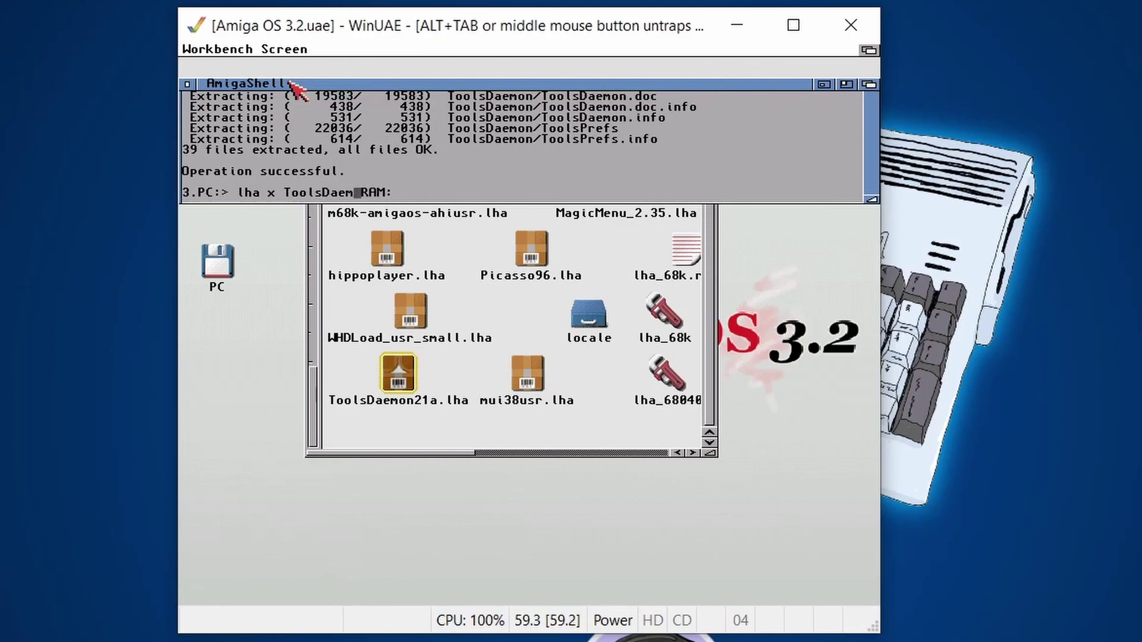
{"action": "key", "text": "BackSpace"}
{"action": "type", "text": "Magi"}
{"action": "key", "text": "Tab"}
{"action": "key", "text": "Right"}
{"action": "key", "text": "Right"}
{"action": "key", "text": "Right"}
{"action": "key", "text": "Right"}
{"action": "key", "text": "Right"}
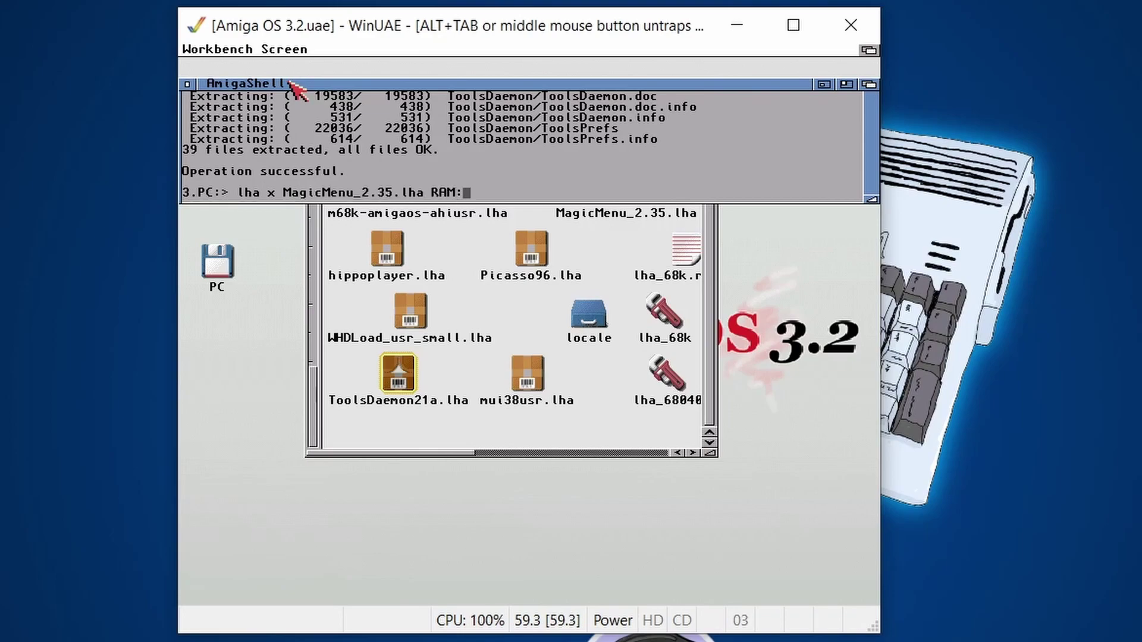
{"action": "key", "text": "Return"}
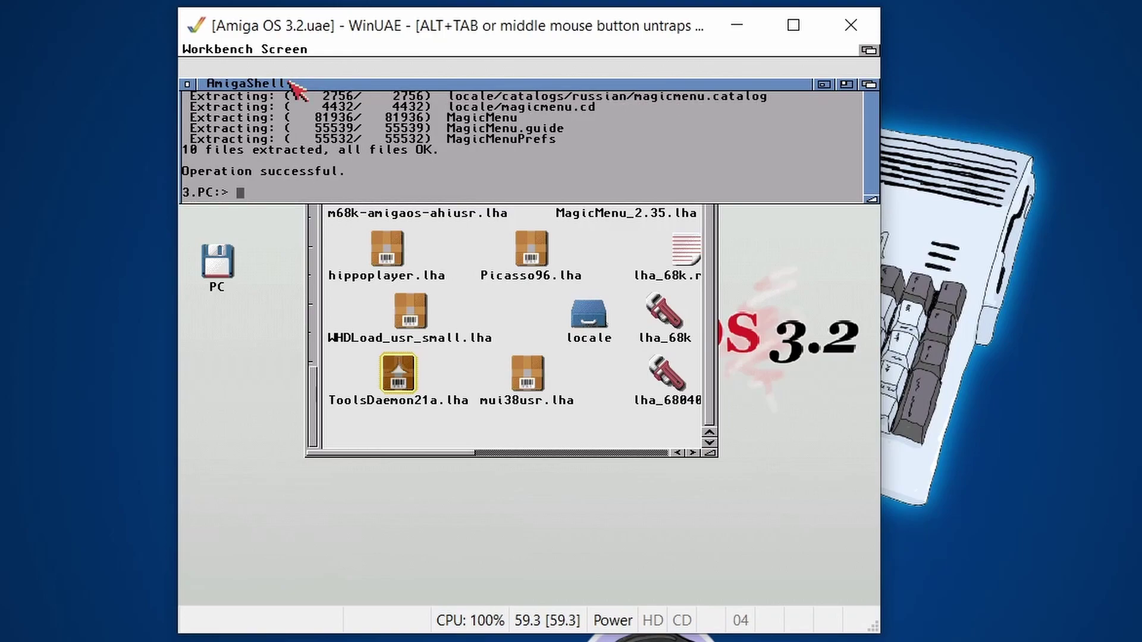
Edit the recalled shell command to "lha x gtlayout.lha RAM:" and run it to extract the gtlayout library
{"action": "key", "text": "Up"}
{"action": "key", "text": "BackSpace"}
{"action": "key", "text": "BackSpace"}
{"action": "key", "text": "BackSpace"}
{"action": "key", "text": "BackSpace"}
{"action": "key", "text": "BackSpace"}
{"action": "key", "text": "BackSpace"}
{"action": "key", "text": "BackSpace"}
{"action": "key", "text": "BackSpace"}
{"action": "key", "text": "BackSpace"}
{"action": "key", "text": "BackSpace"}
{"action": "key", "text": "BackSpace"}
{"action": "key", "text": "BackSpace"}
{"action": "key", "text": "BackSpace"}
{"action": "key", "text": "BackSpace"}
{"action": "key", "text": "BackSpace"}
{"action": "key", "text": "BackSpace"}
{"action": "key", "text": "BackSpace"}
{"action": "key", "text": "BackSpace"}
{"action": "key", "text": "BackSpace"}
{"action": "key", "text": "BackSpace"}
{"action": "key", "text": "BackSpace"}
{"action": "type", "text": "gt"}
{"action": "key", "text": "Tab"}
{"action": "type", "text": "RAM"}
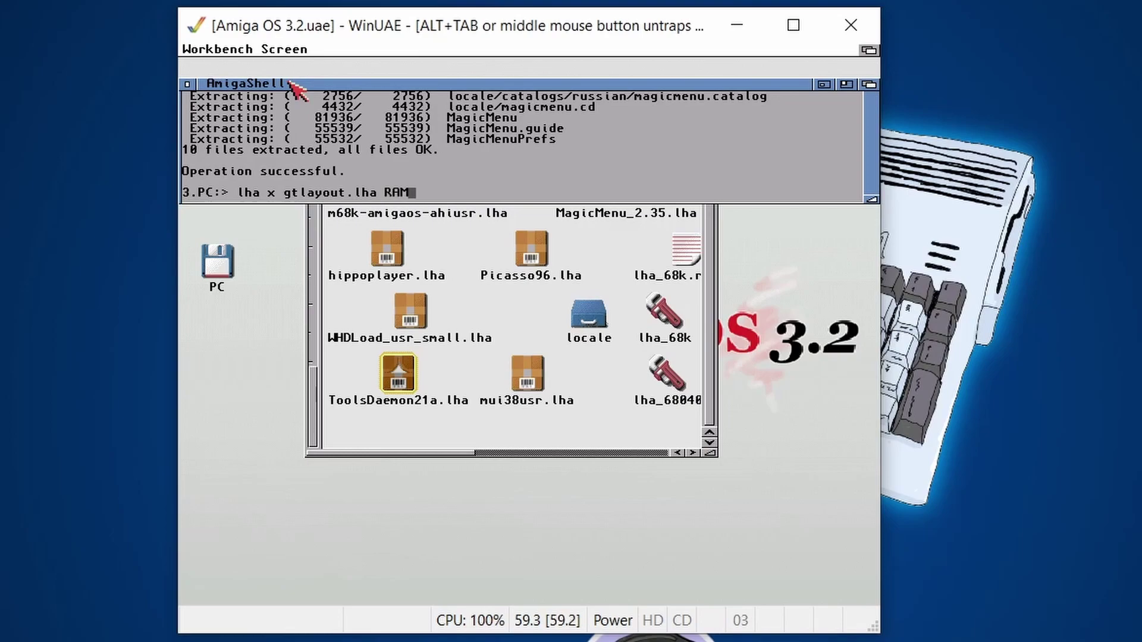
{"action": "type", "text": ":"}
{"action": "key", "text": "Return"}
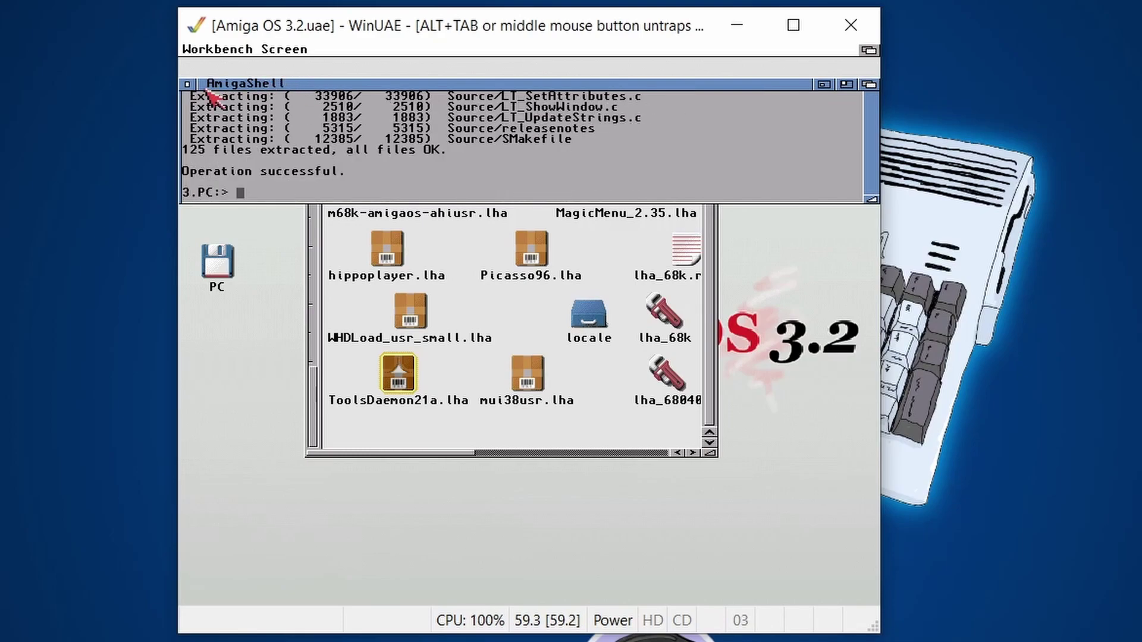
Close the shell and open the Ram Disk in an enlarged window showing all files
{"action": "left_click", "coordinate": [187, 84]}
{"action": "double_click", "coordinate": [229, 101]}
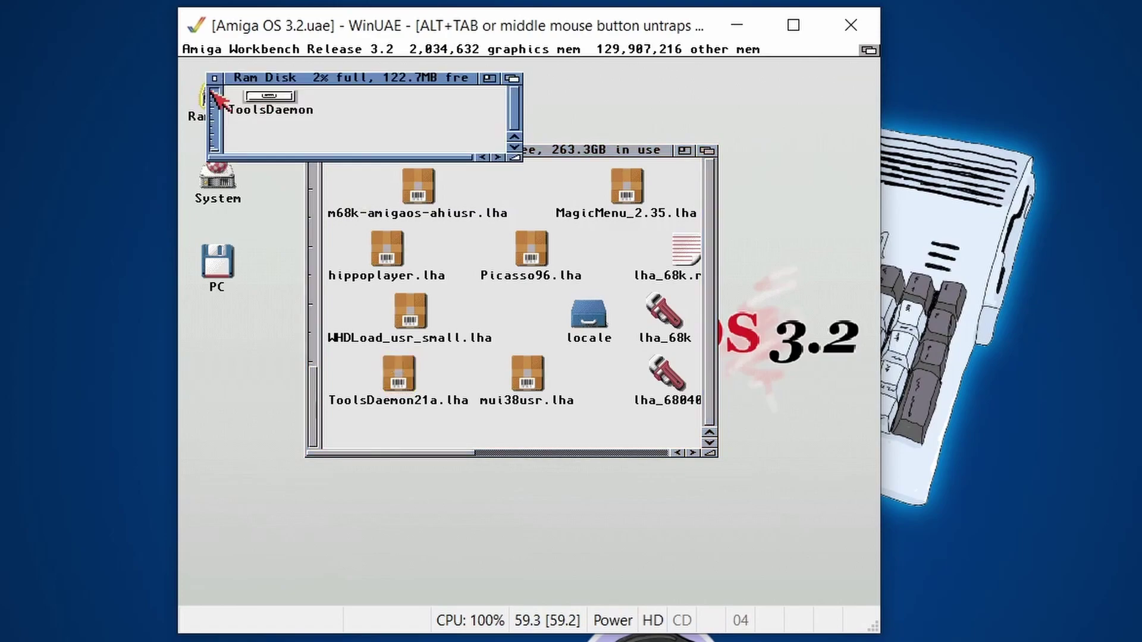
{"action": "left_click_drag", "start_coordinate": [515, 158], "coordinate": [722, 211]}
{"action": "right_click", "coordinate": [250, 48]}
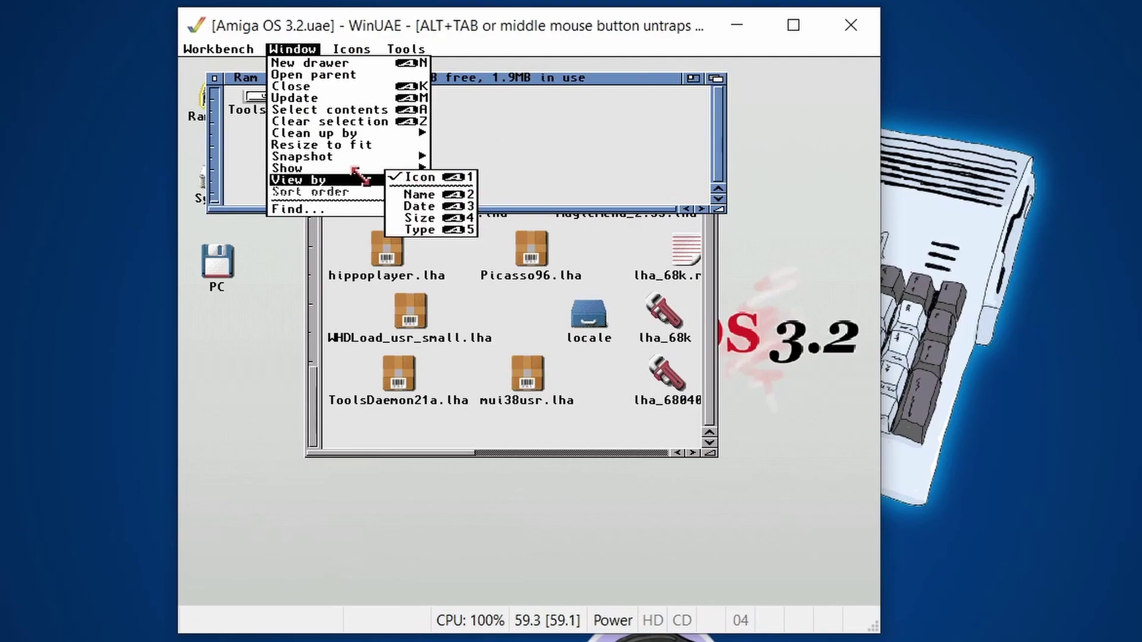
{"action": "left_click", "coordinate": [433, 175]}
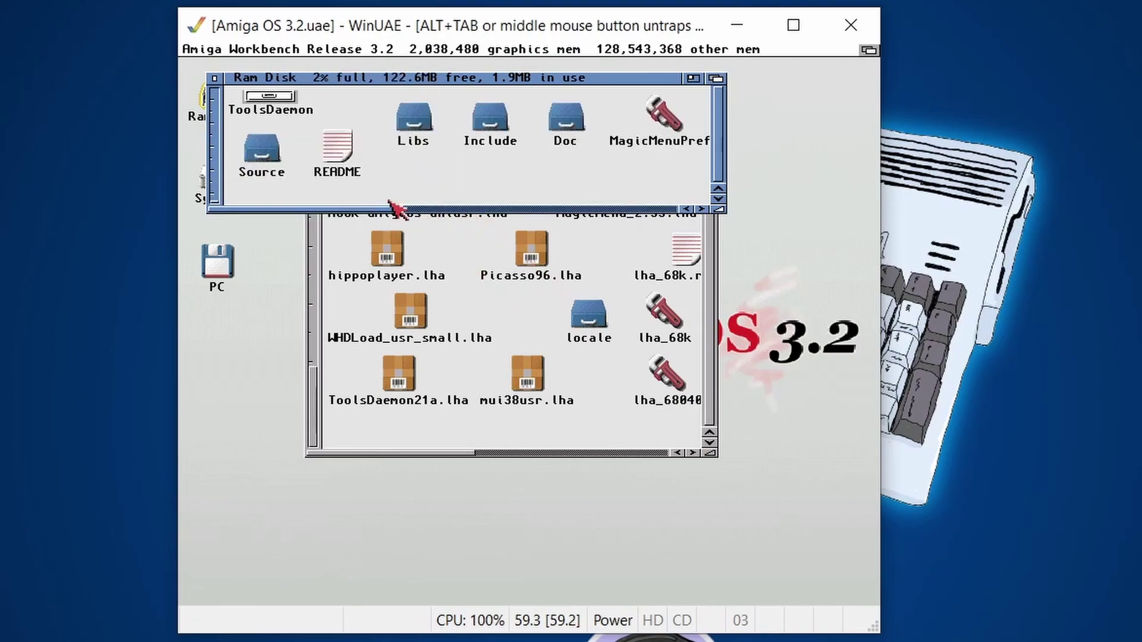
{"action": "left_click_drag", "start_coordinate": [372, 210], "coordinate": [360, 210]}
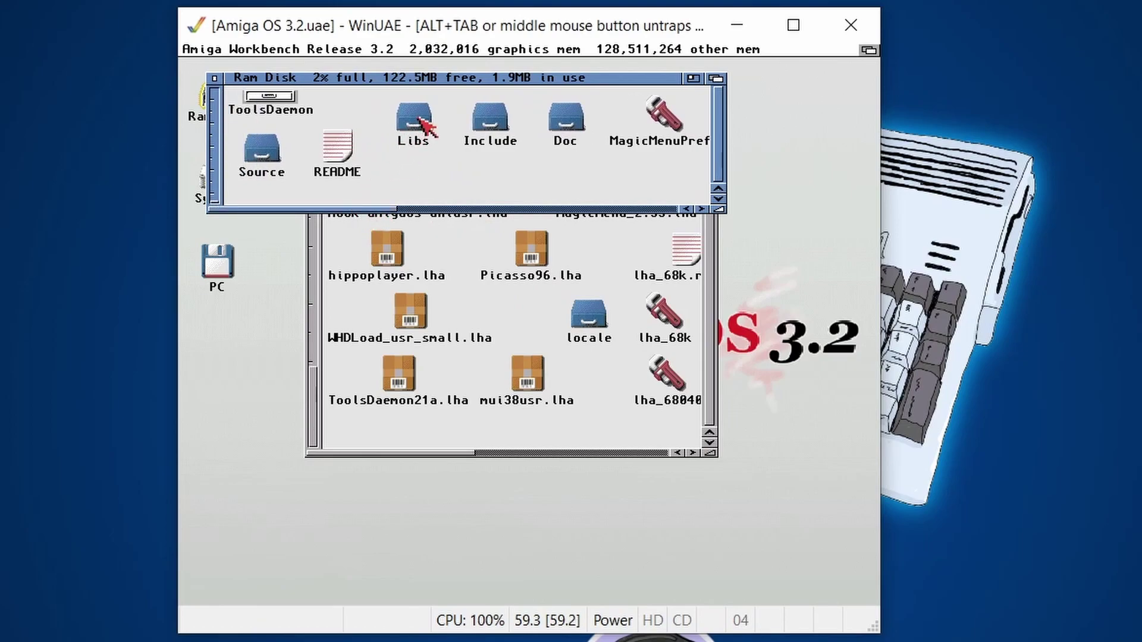
Open the Ram Disk's Libs drawer in a larger window and select gtlayout.library.020
{"action": "double_click", "coordinate": [420, 119]}
{"action": "left_click_drag", "start_coordinate": [735, 156], "coordinate": [784, 195]}
{"action": "mouse_move", "coordinate": [586, 193]}
{"action": "left_mouse_down"}
{"action": "mouse_move", "coordinate": [677, 196]}
{"action": "mouse_move", "coordinate": [586, 196]}
{"action": "left_mouse_up"}
{"action": "left_click_drag", "start_coordinate": [657, 193], "coordinate": [785, 189]}
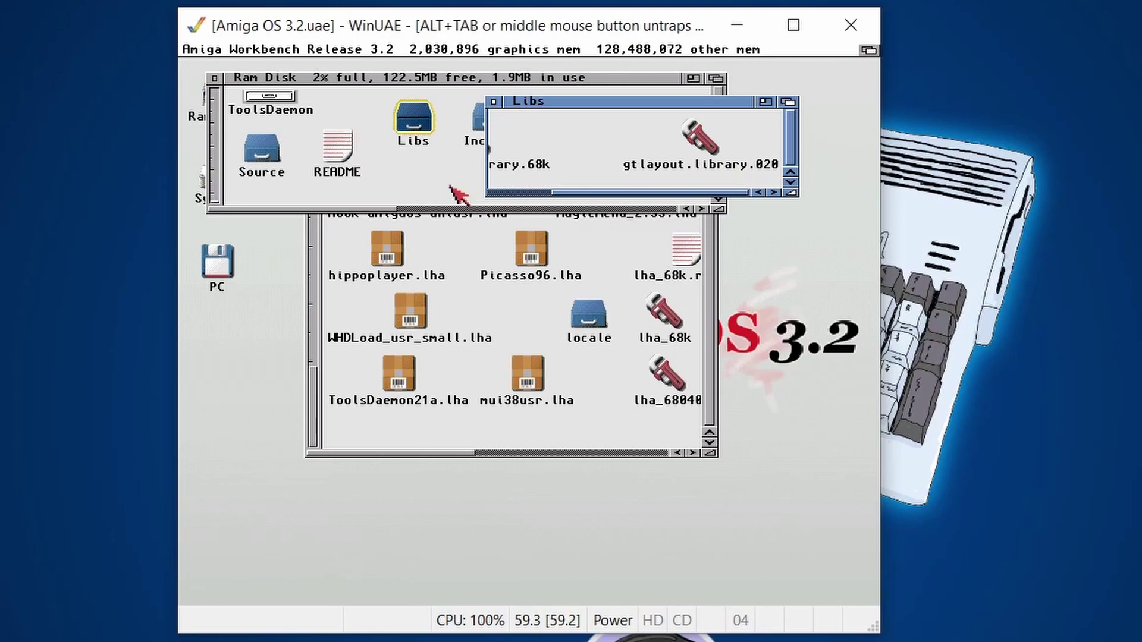
{"action": "left_click", "coordinate": [702, 141]}
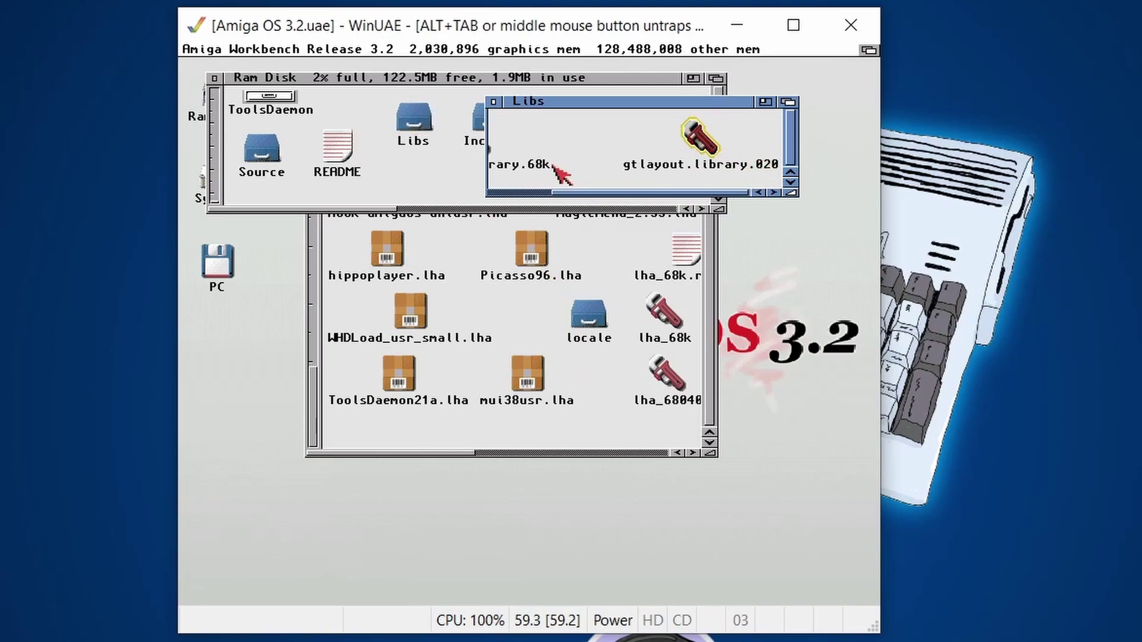
{"action": "left_click", "coordinate": [546, 192]}
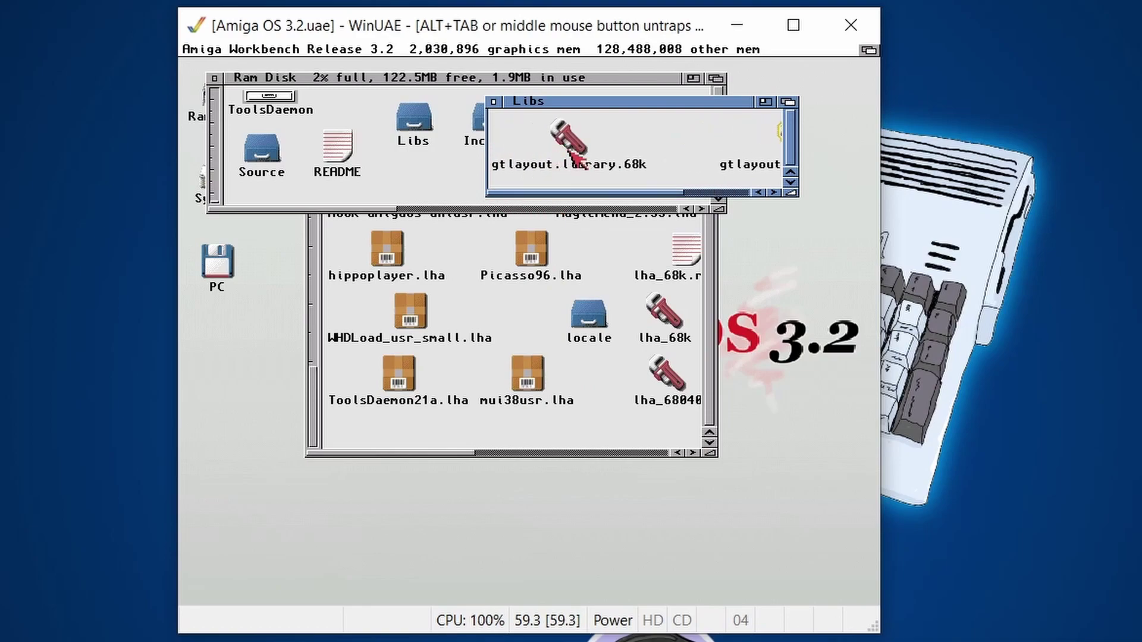
{"action": "left_click_drag", "start_coordinate": [613, 194], "coordinate": [719, 195]}
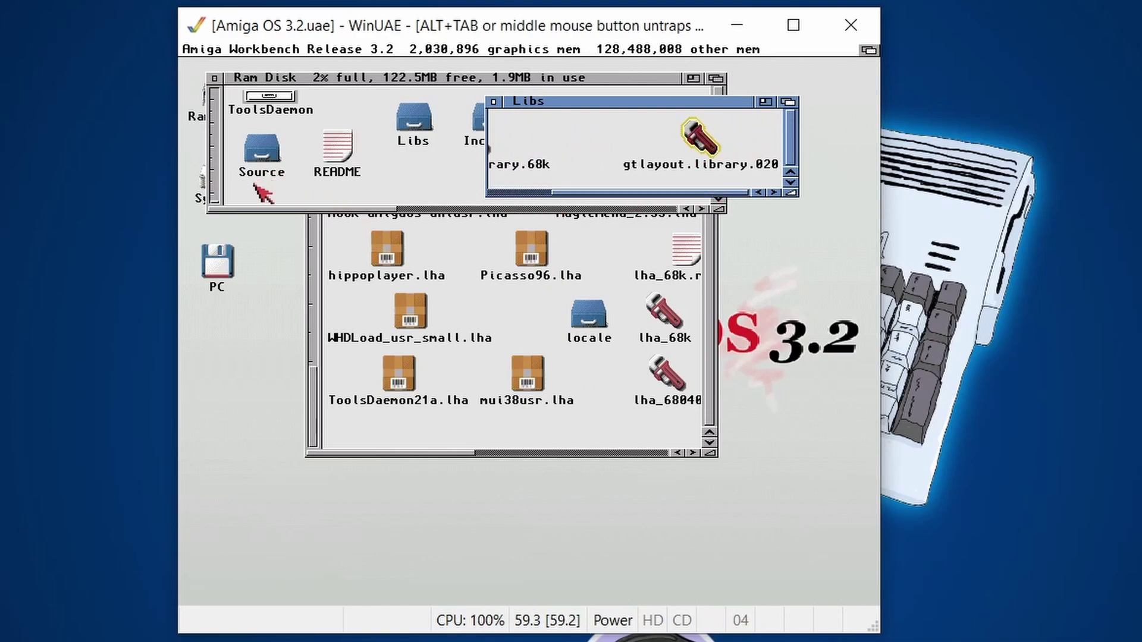
Open the System drive's Libs drawer and place it in an enlarged window below the Ram Disk's Libs window
{"action": "double_click", "coordinate": [207, 192]}
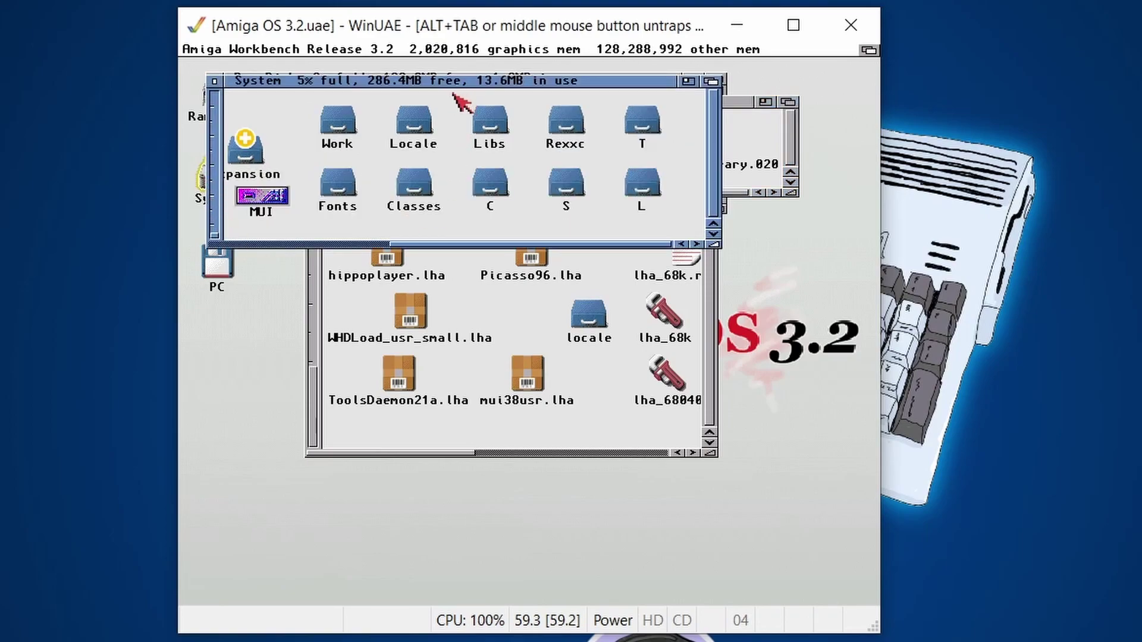
{"action": "left_click_drag", "start_coordinate": [467, 82], "coordinate": [476, 287]}
{"action": "left_click", "coordinate": [500, 339]}
{"action": "double_click", "coordinate": [498, 338]}
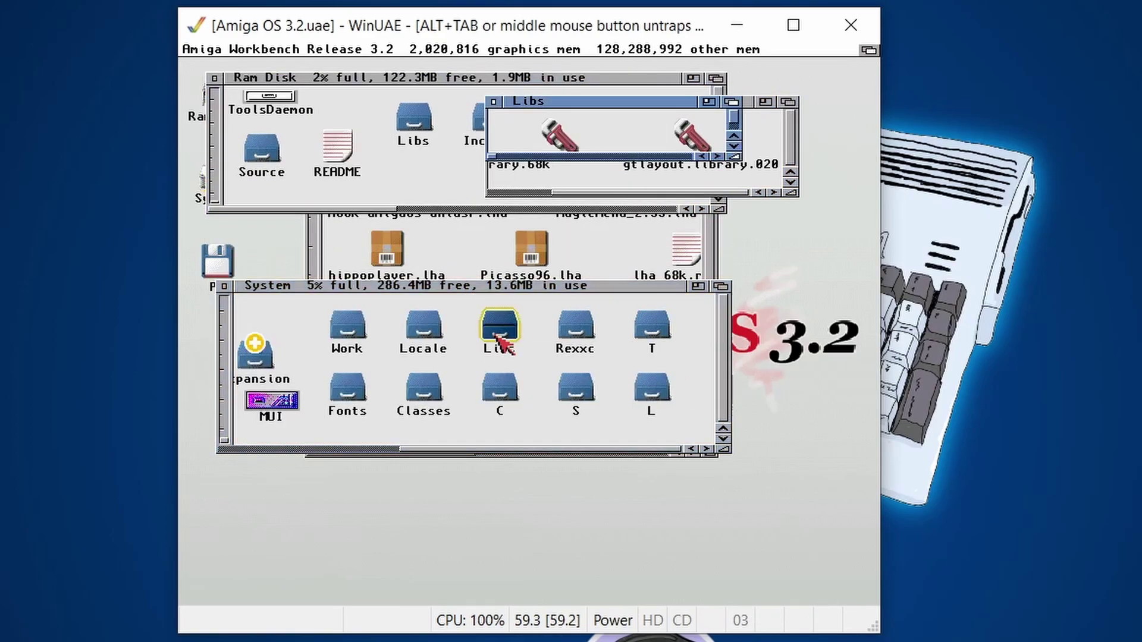
{"action": "left_click_drag", "start_coordinate": [660, 102], "coordinate": [398, 268]}
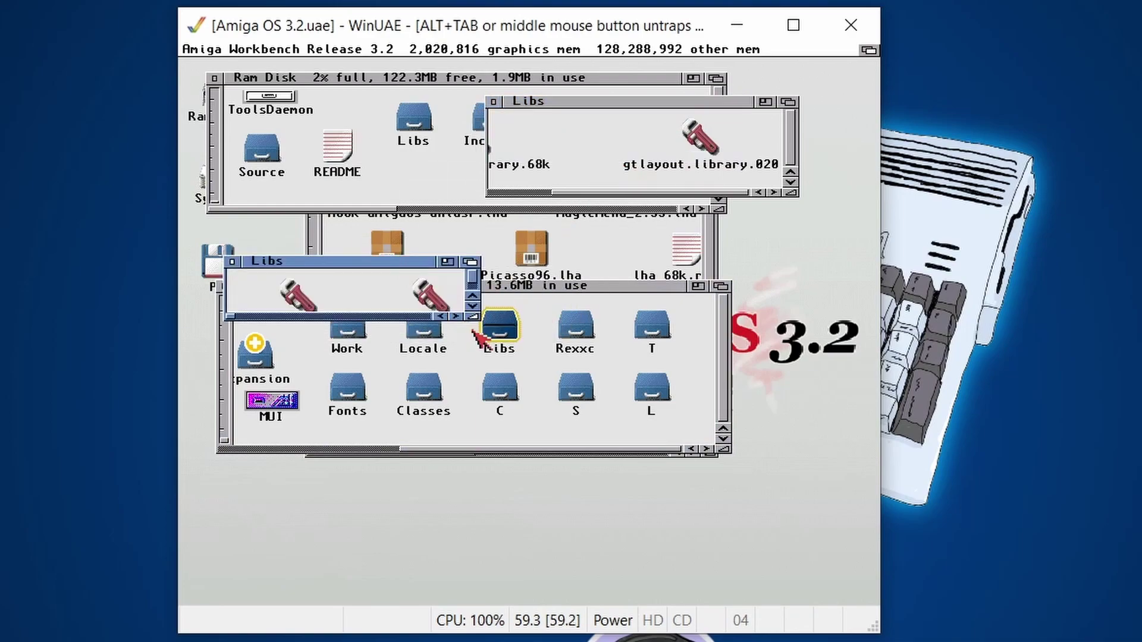
{"action": "left_click_drag", "start_coordinate": [474, 316], "coordinate": [477, 324]}
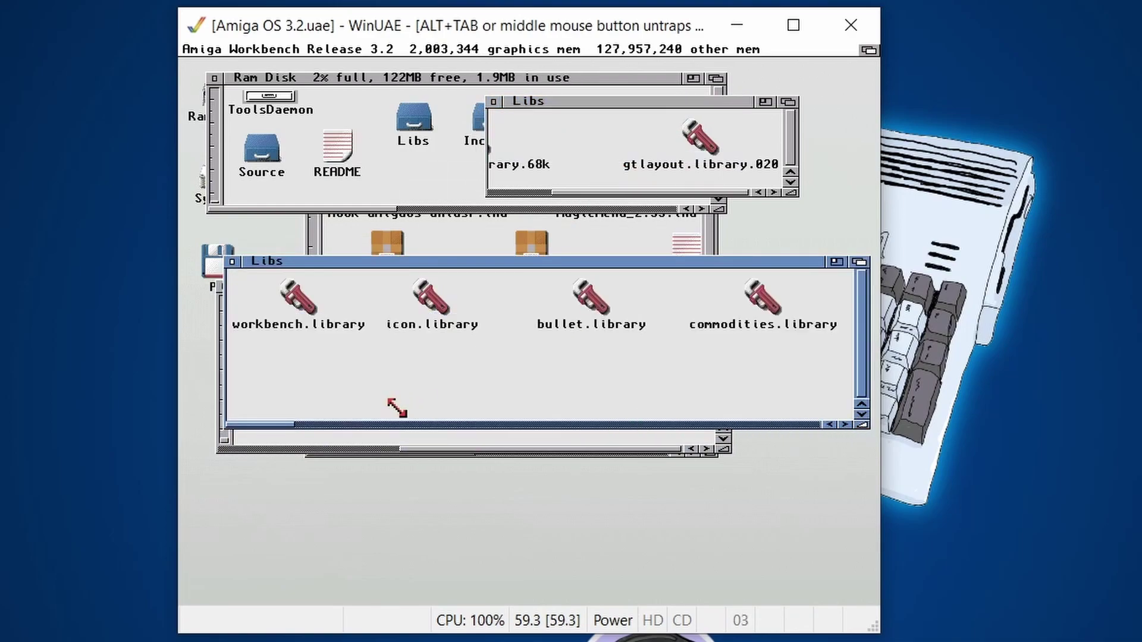
Find and select gtlayout.library in the System drive's Libs drawer, and close both Libs windows
{"action": "left_click_drag", "start_coordinate": [274, 426], "coordinate": [828, 421]}
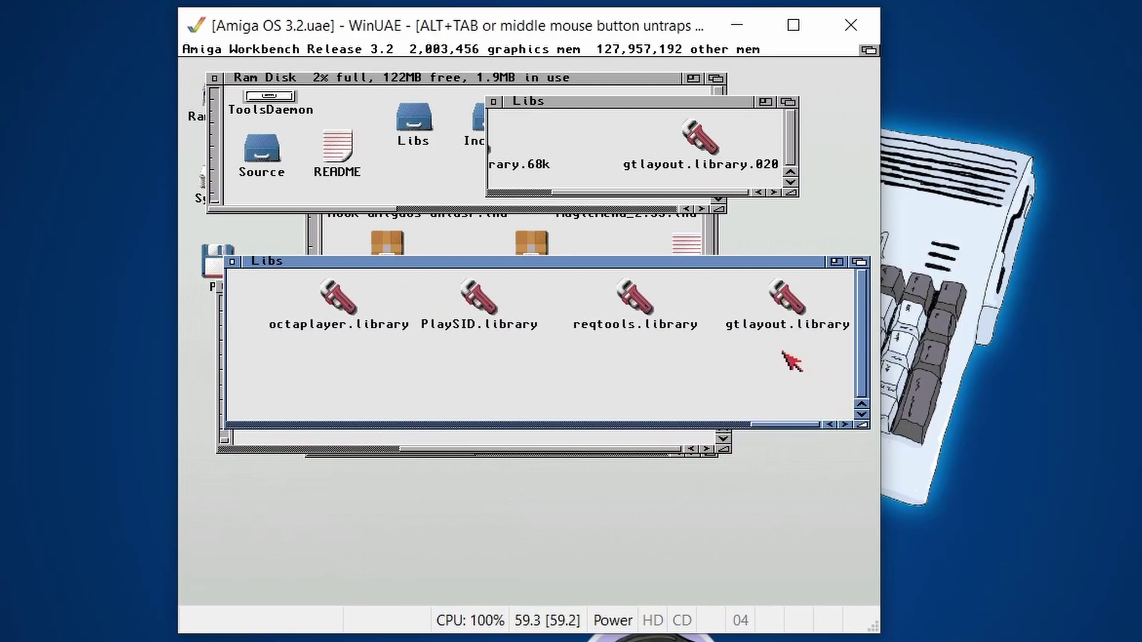
{"action": "left_click", "coordinate": [794, 305]}
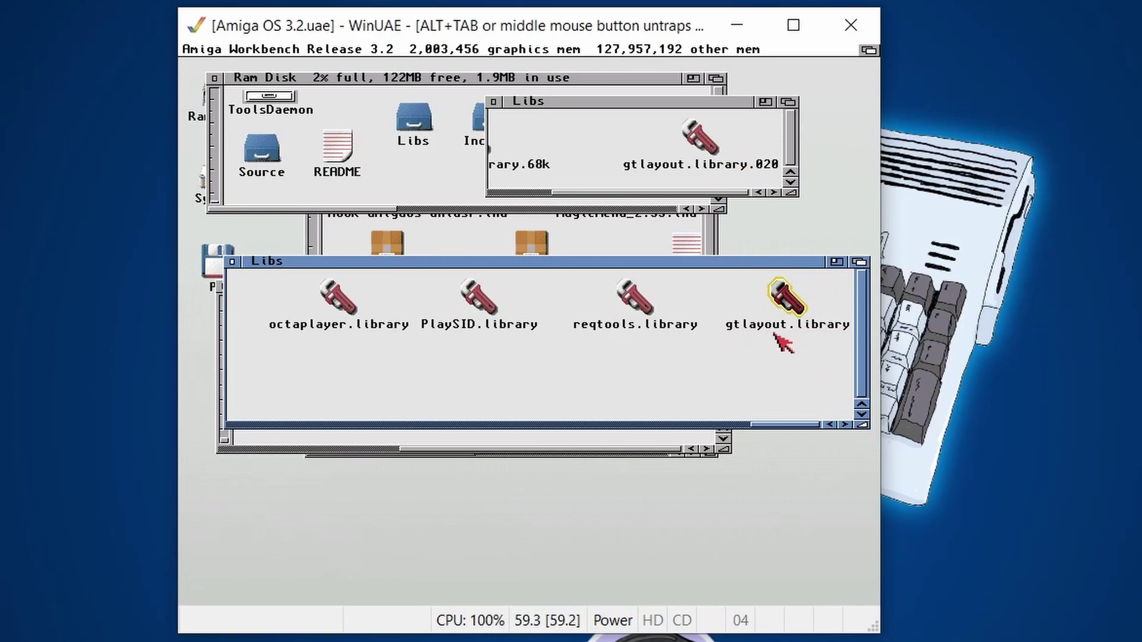
{"action": "left_click", "coordinate": [231, 262]}
{"action": "left_click", "coordinate": [493, 102]}
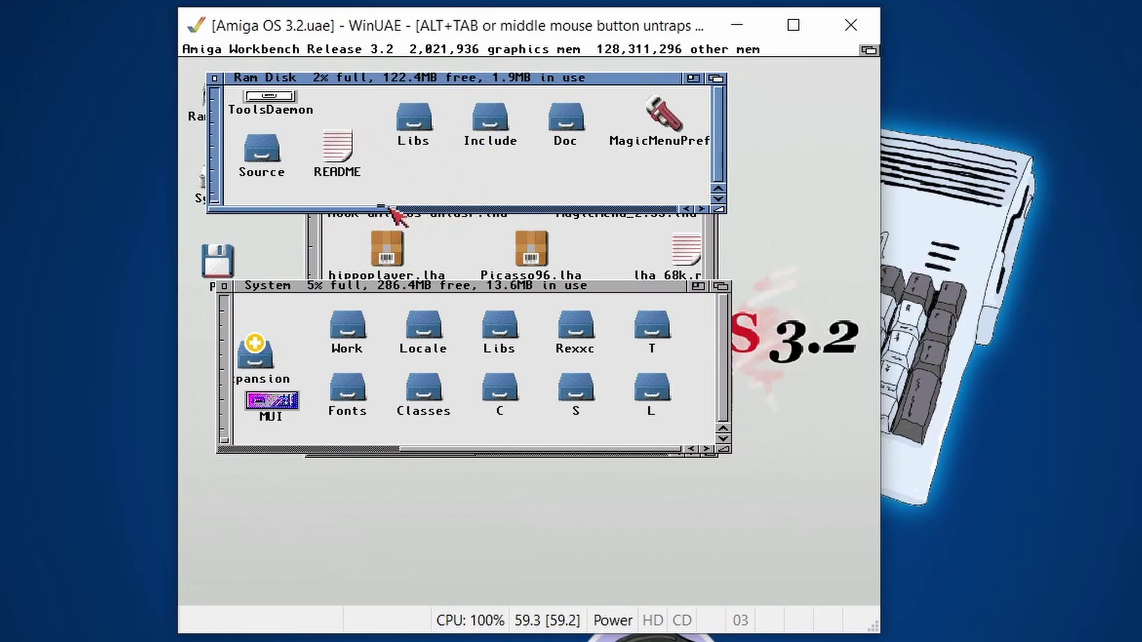
Bring the MagicMenu files into view in the Ram Disk and open the System drive's Prefs drawer just below that window
{"action": "left_click_drag", "start_coordinate": [392, 209], "coordinate": [531, 213]}
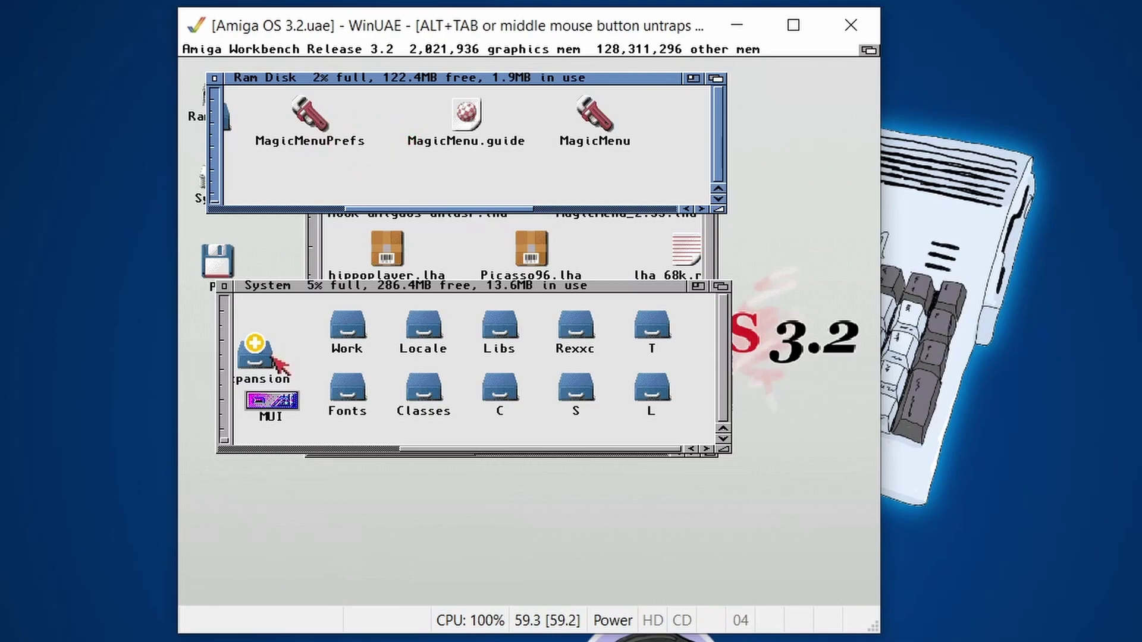
{"action": "left_click", "coordinate": [424, 450]}
{"action": "left_click_drag", "start_coordinate": [424, 450], "coordinate": [224, 450]}
{"action": "double_click", "coordinate": [257, 356]}
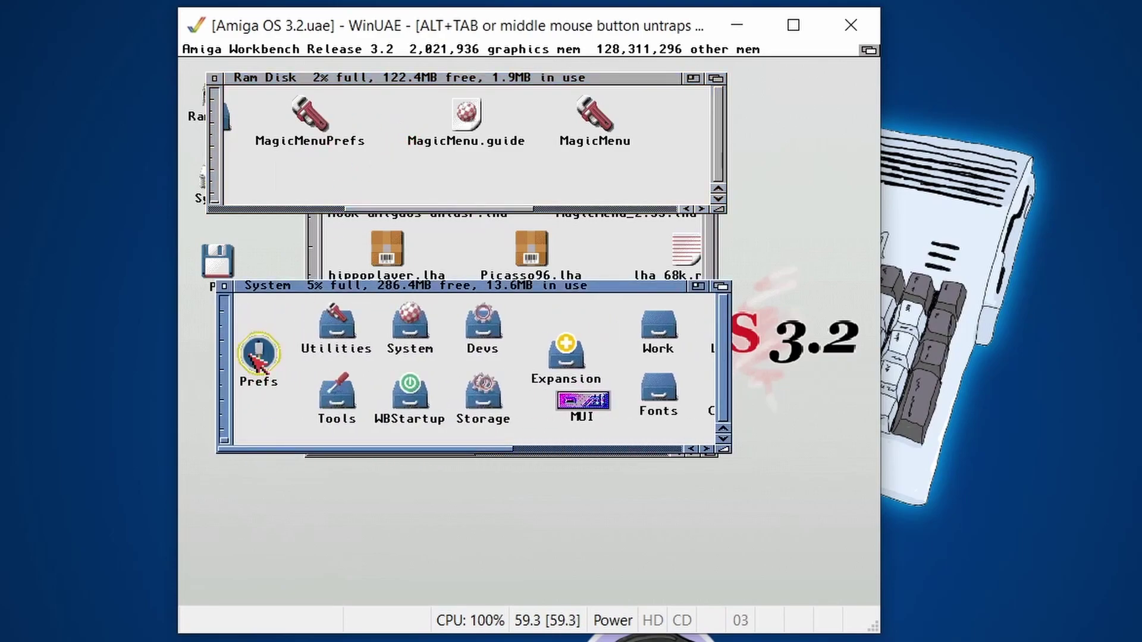
{"action": "left_click_drag", "start_coordinate": [459, 99], "coordinate": [464, 239]}
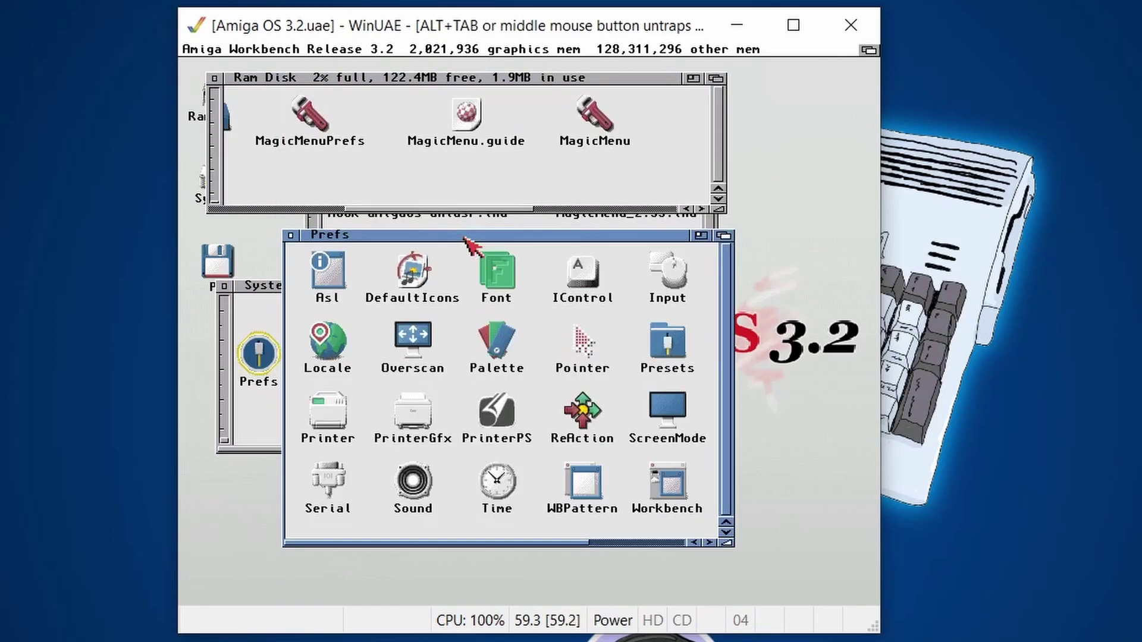
Copy MagicMenuPrefs from the Ram Disk into the System drive's Prefs drawer and close the drawer
{"action": "left_click", "coordinate": [326, 126]}
{"action": "left_click_drag", "start_coordinate": [328, 134], "coordinate": [458, 328]}
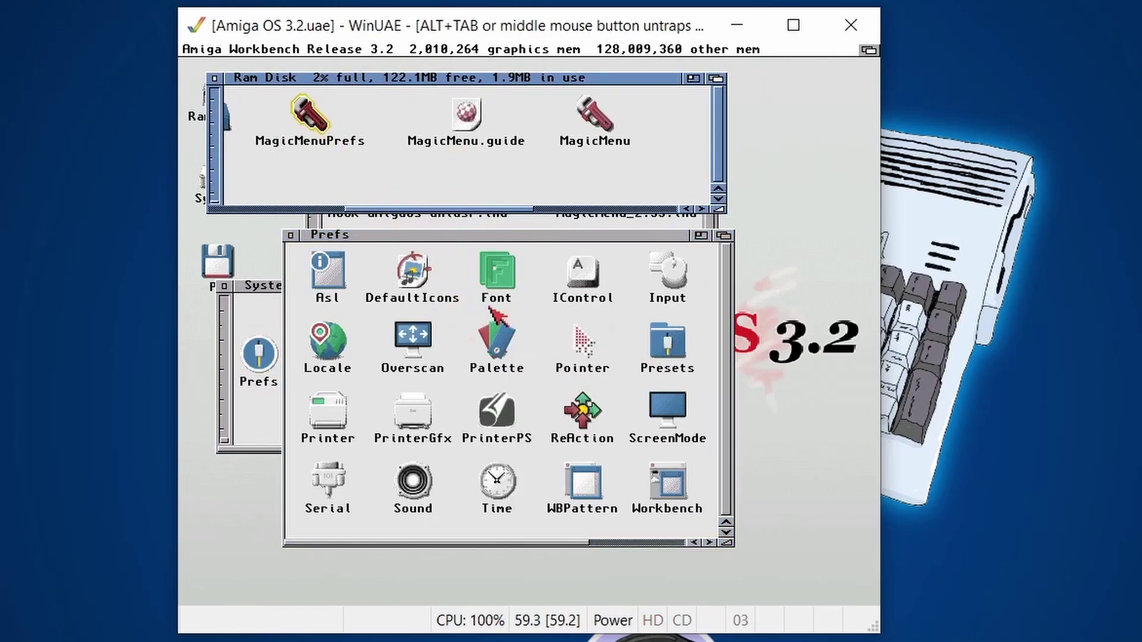
{"action": "left_click", "coordinate": [468, 116]}
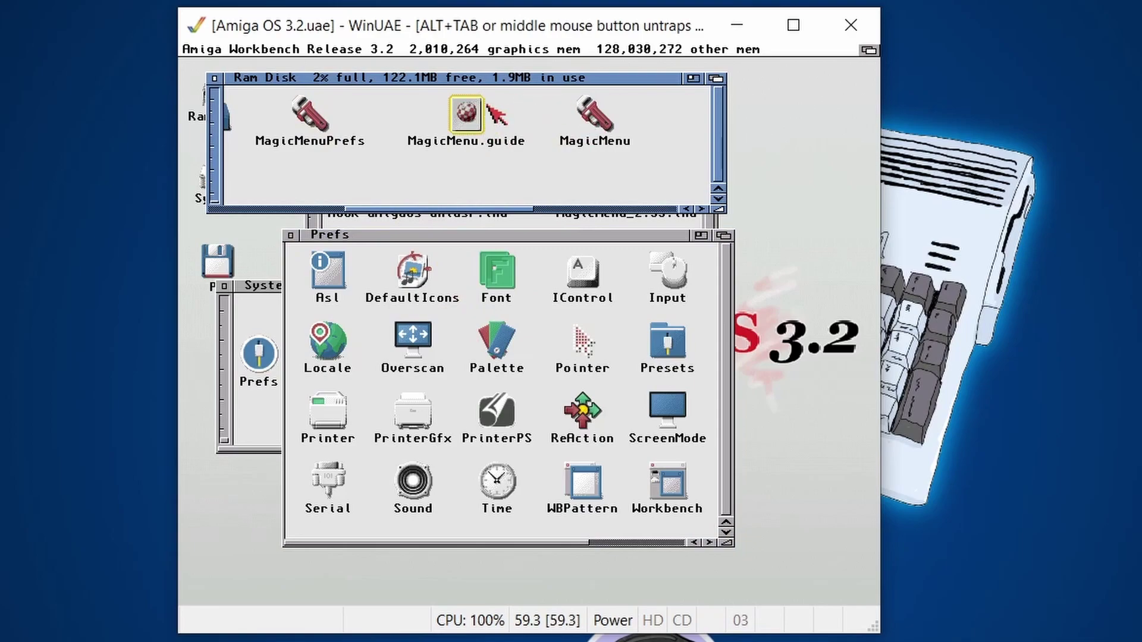
{"action": "left_click", "coordinate": [293, 236]}
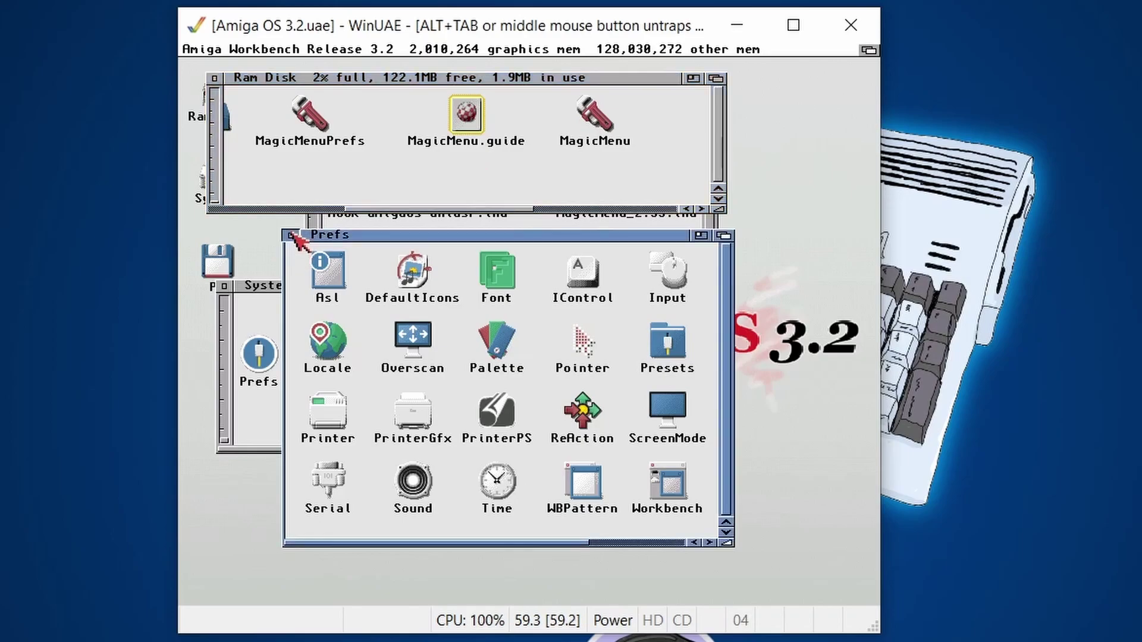
{"action": "left_click", "coordinate": [291, 236]}
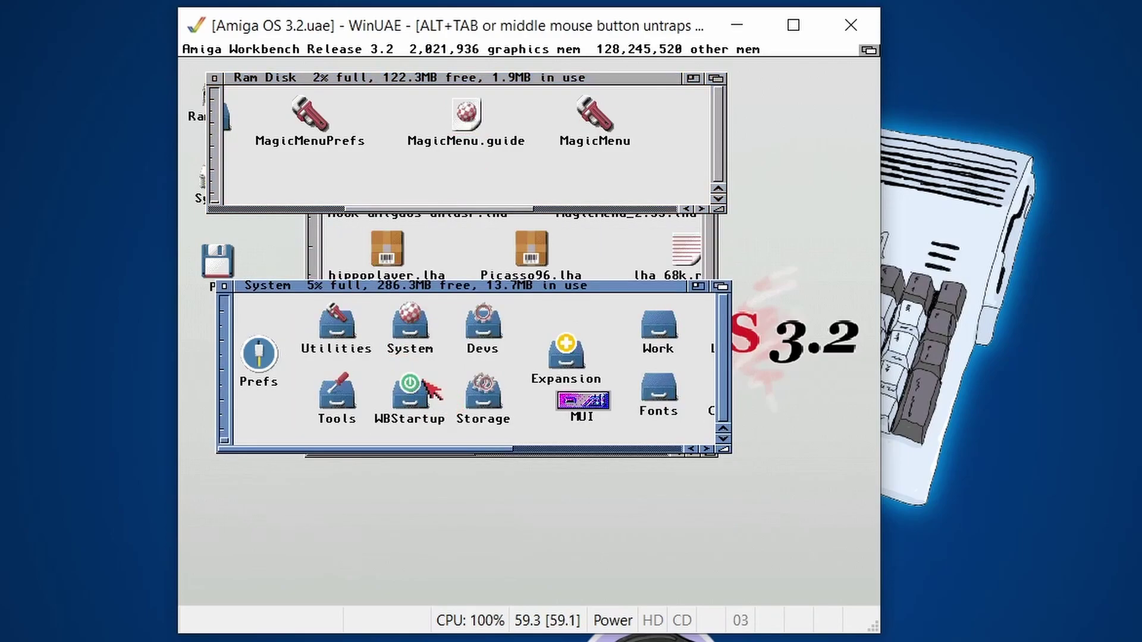
Copy MagicMenu from the Ram Disk into the System drive's C drawer, and close the C and System windows
{"action": "left_click_drag", "start_coordinate": [425, 452], "coordinate": [630, 450]}
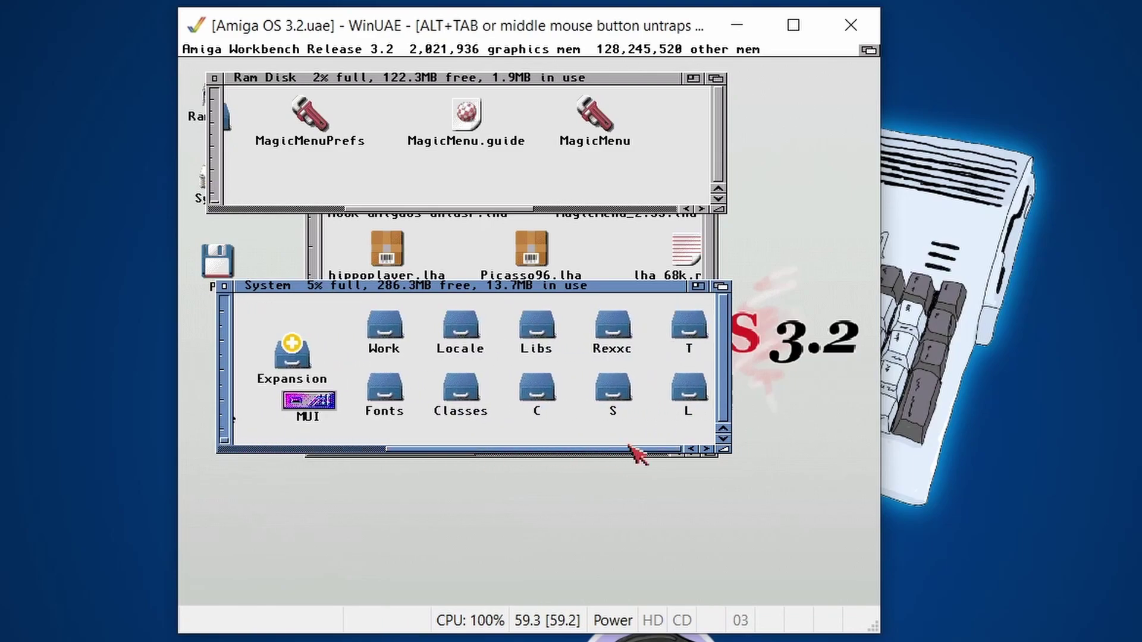
{"action": "double_click", "coordinate": [542, 391]}
{"action": "left_click_drag", "start_coordinate": [738, 159], "coordinate": [813, 253]}
{"action": "left_click_drag", "start_coordinate": [644, 106], "coordinate": [608, 351]}
{"action": "left_click_drag", "start_coordinate": [597, 122], "coordinate": [589, 394]}
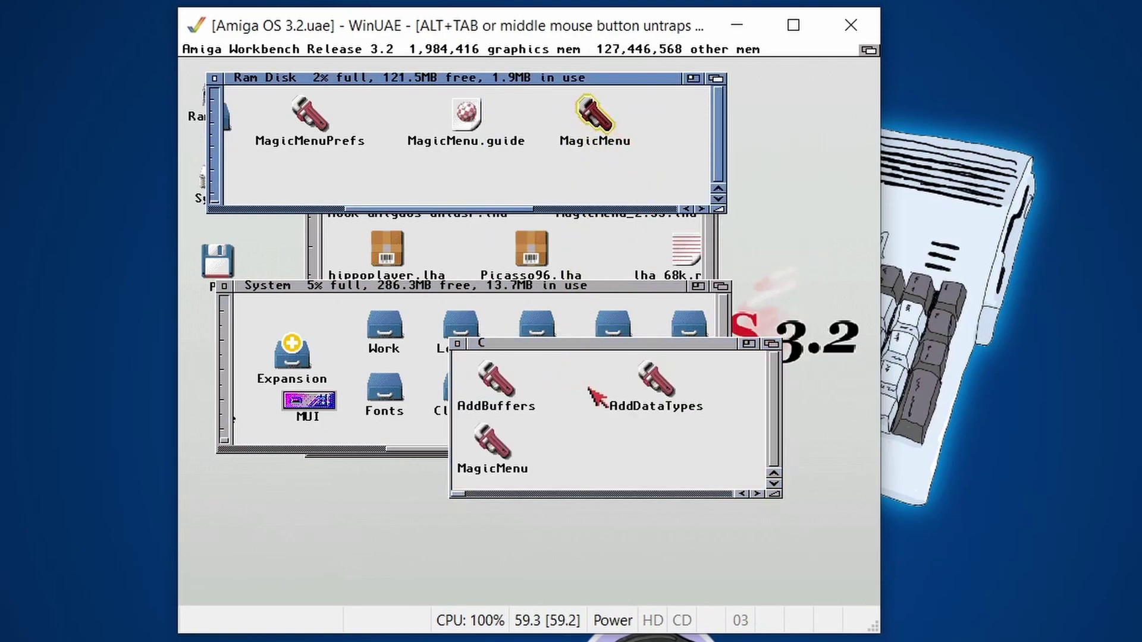
{"action": "left_click", "coordinate": [459, 344]}
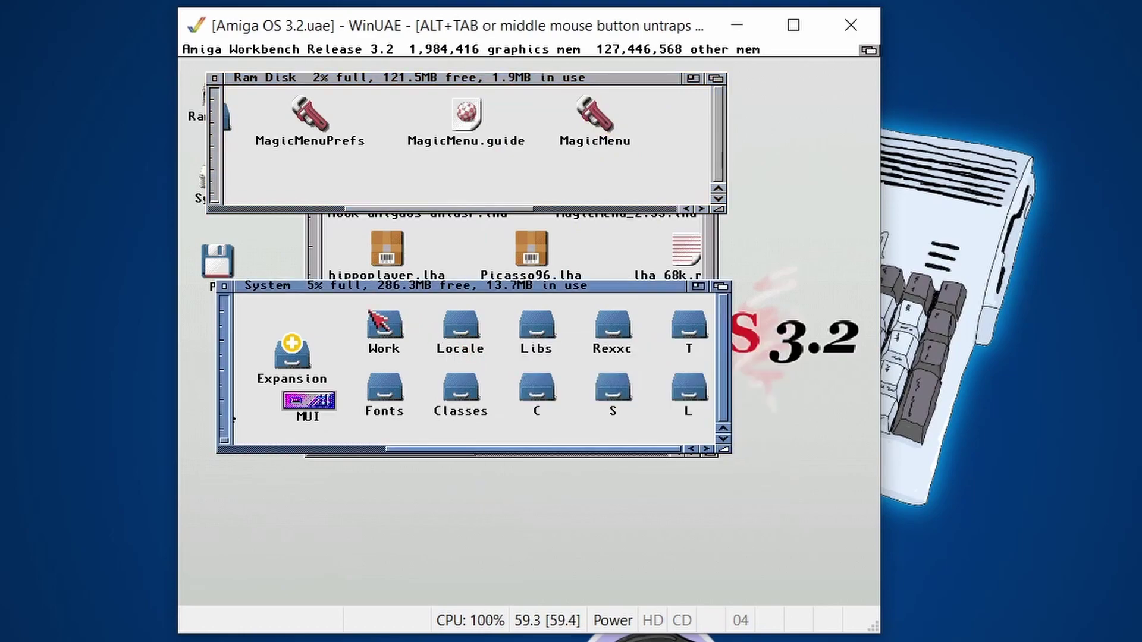
{"action": "left_click", "coordinate": [224, 286]}
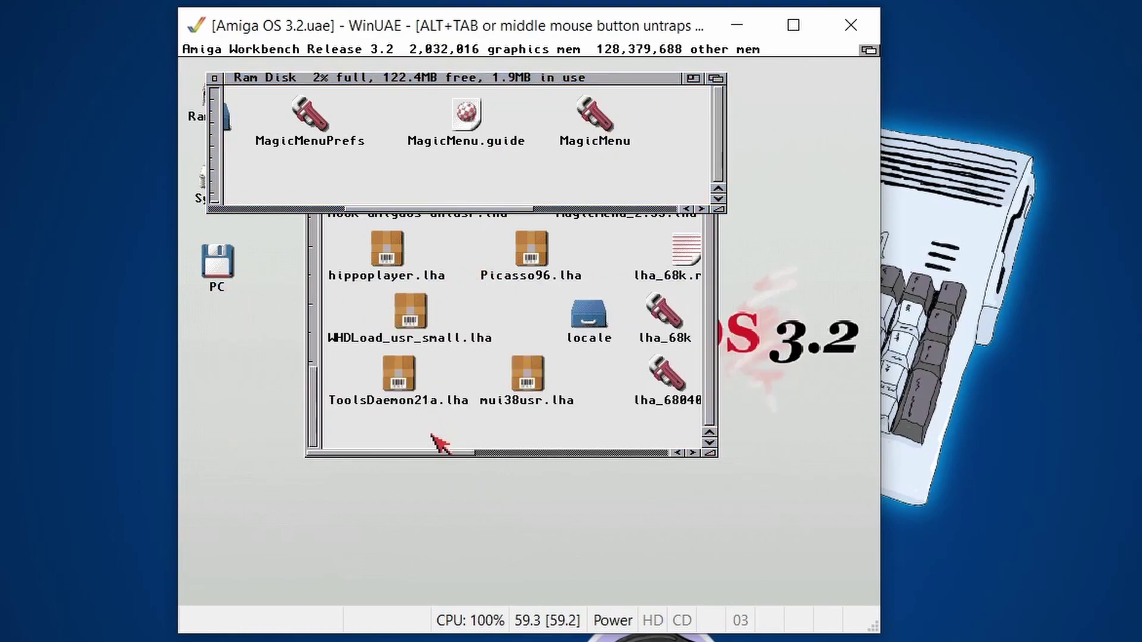
Execute "newshell" to get an Amiga shell and run "ed S:Startup-Sequence" in it
{"action": "right_click", "coordinate": [189, 54]}
{"action": "right_click", "coordinate": [224, 75]}
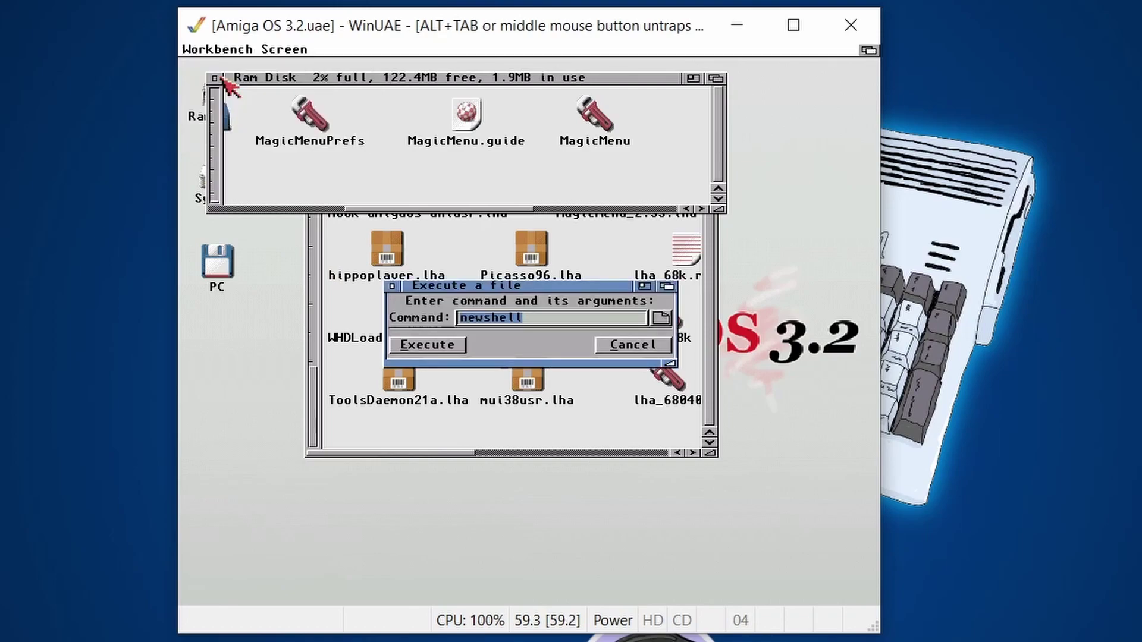
{"action": "key", "text": "Return"}
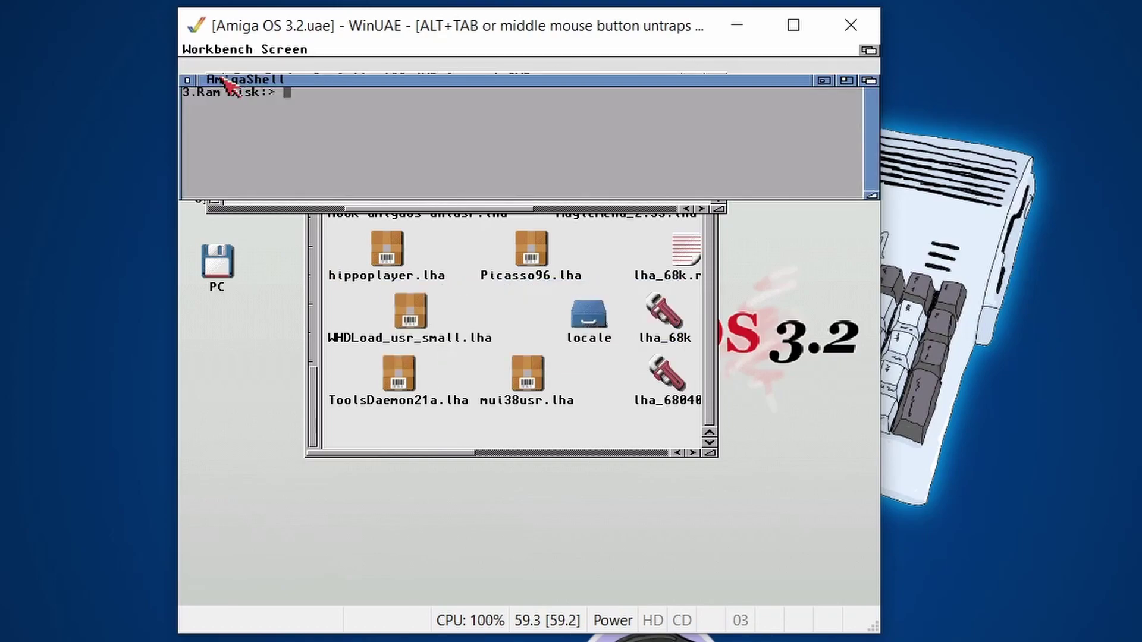
{"action": "type", "text": "ed "}
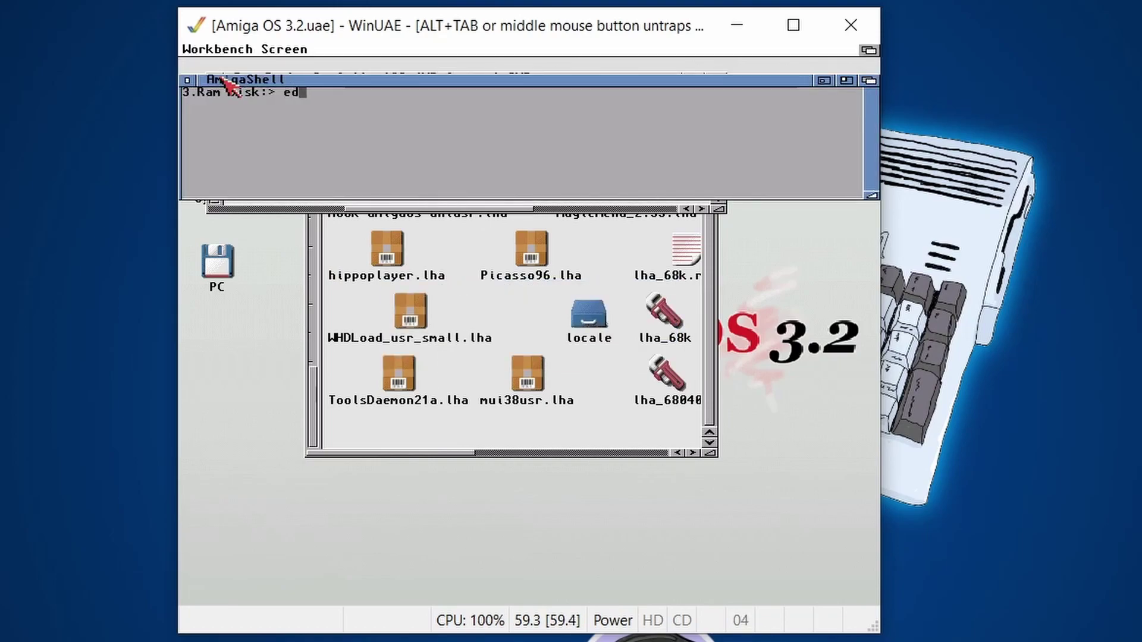
{"action": "type", "text": "S:Startup-Sequence"}
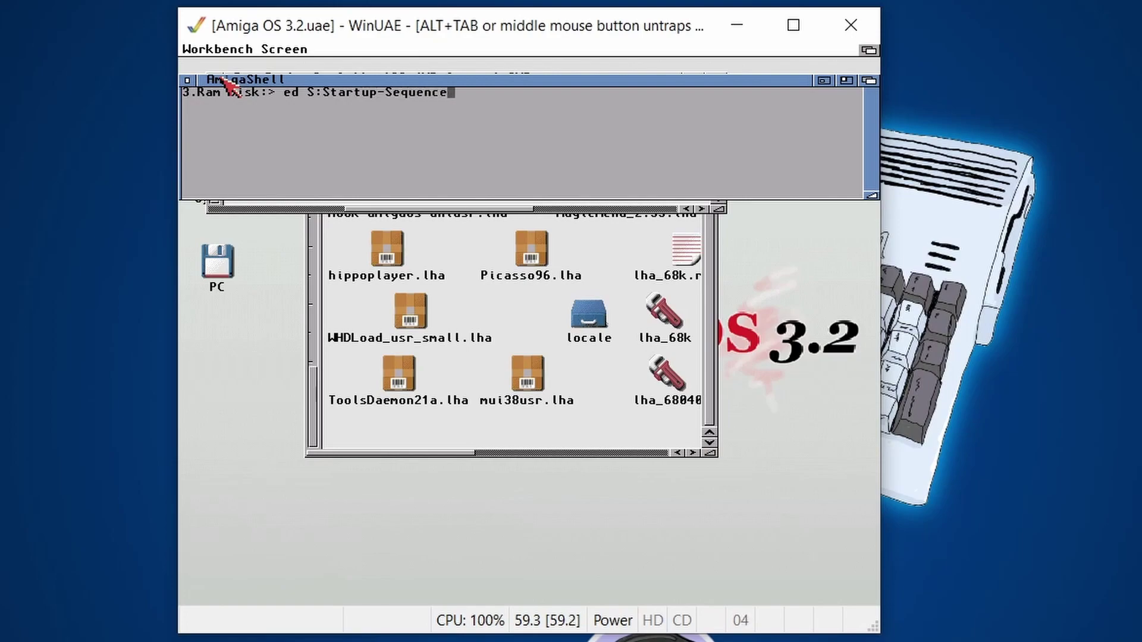
{"action": "key", "text": "Return"}
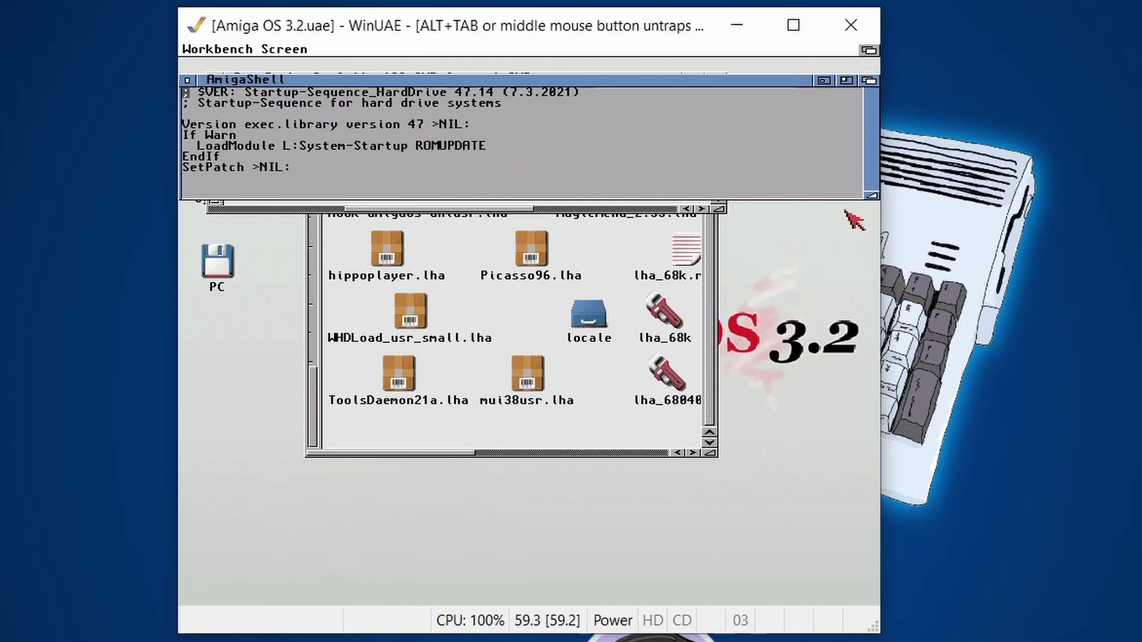
Enlarge the editor window and add the line "C:MagicMenu >NIL:" between LoadWB and EndCLI at the end of the Startup-Sequence
{"action": "left_click_drag", "start_coordinate": [872, 195], "coordinate": [797, 466]}
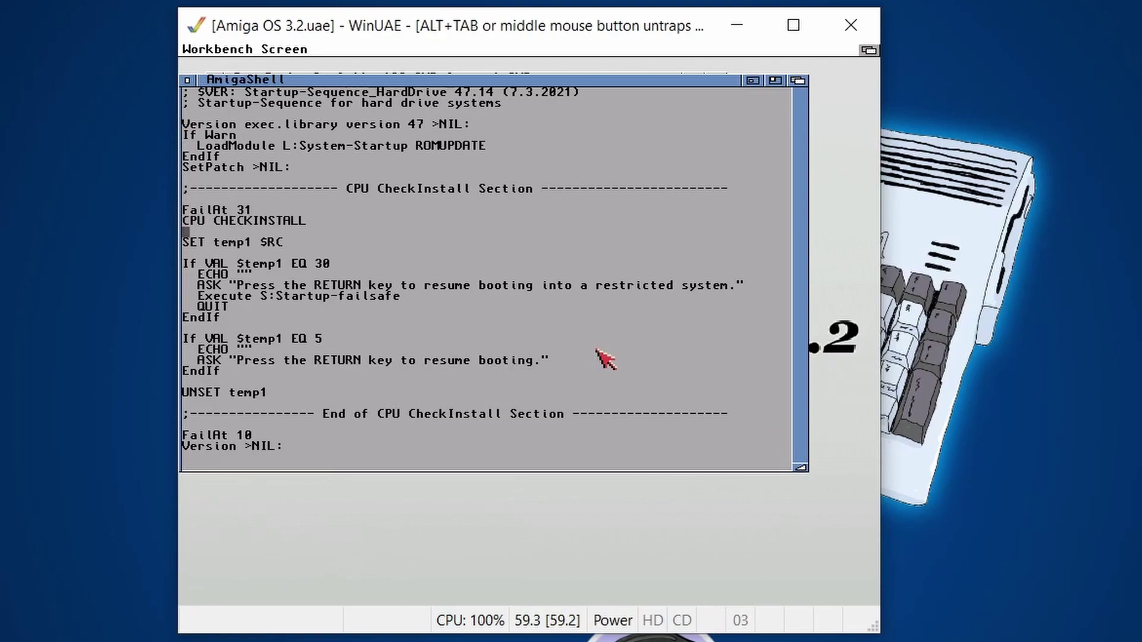
{"action": "key", "text": "Down"}
{"action": "key", "text": "Down"}
{"action": "key", "text": "Down"}
{"action": "key", "text": "Down"}
{"action": "key", "text": "Down"}
{"action": "key", "text": "Down"}
{"action": "key", "text": "Down"}
{"action": "key", "text": "Down"}
{"action": "key", "text": "Down"}
{"action": "key", "text": "Down"}
{"action": "key", "text": "Down"}
{"action": "key", "text": "Down"}
{"action": "key", "text": "Down"}
{"action": "key", "text": "Down"}
{"action": "key", "text": "Down"}
{"action": "key", "text": "Down"}
{"action": "key", "text": "Down"}
{"action": "key", "text": "Down"}
{"action": "key", "text": "Down"}
{"action": "key", "text": "Down"}
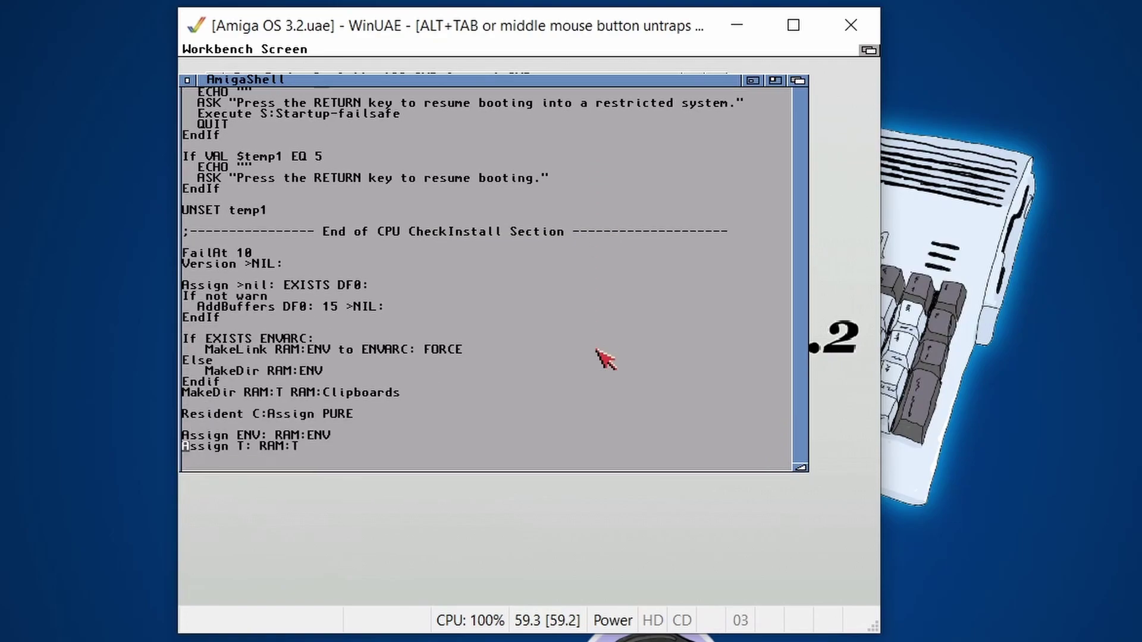
{"action": "key", "text": "Down"}
{"action": "key", "text": "Down"}
{"action": "key", "text": "Down"}
{"action": "key", "text": "Down"}
{"action": "key", "text": "Down"}
{"action": "key", "text": "Down"}
{"action": "key", "text": "Down"}
{"action": "key", "text": "Down"}
{"action": "key", "text": "Down"}
{"action": "key", "text": "Down"}
{"action": "key", "text": "Down"}
{"action": "key", "text": "Down"}
{"action": "key", "text": "Down"}
{"action": "key", "text": "Down"}
{"action": "key", "text": "Down"}
{"action": "key", "text": "Down"}
{"action": "key", "text": "Down"}
{"action": "key", "text": "Down"}
{"action": "key", "text": "Down"}
{"action": "key", "text": "Down"}
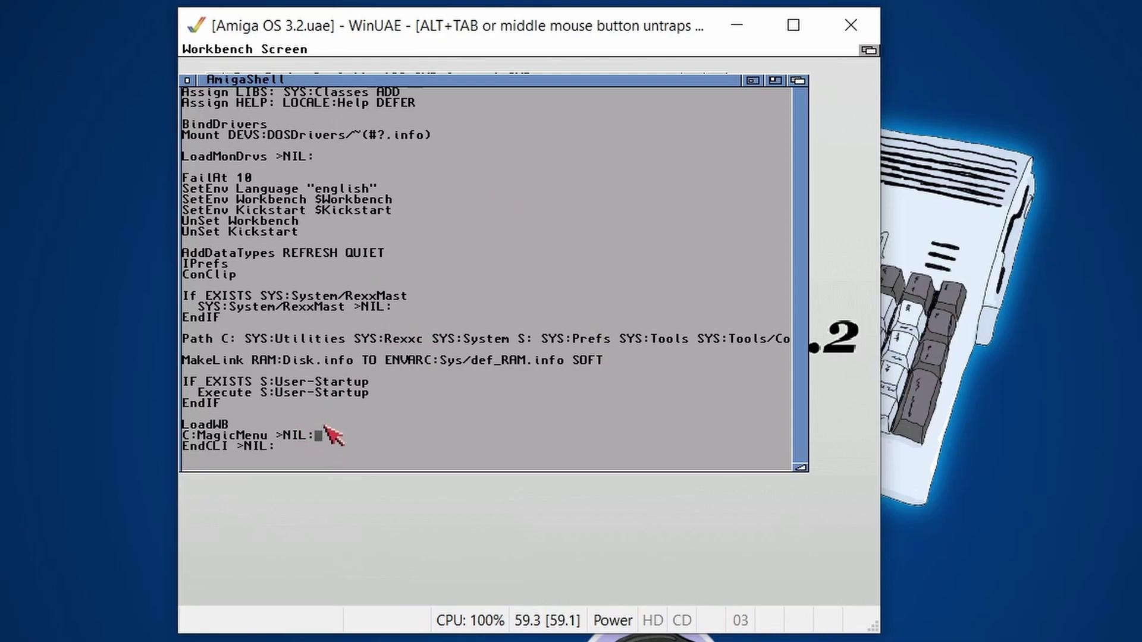
Save the edited Startup-Sequence, and close the editor and the shell
{"action": "left_click_drag", "start_coordinate": [184, 47], "coordinate": [229, 122]}
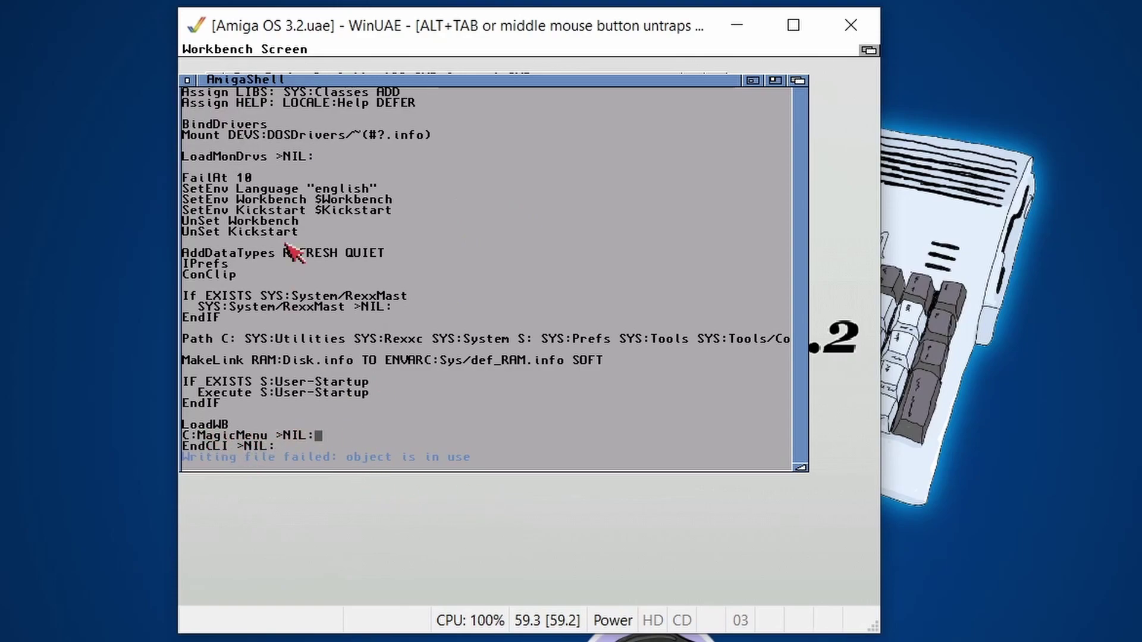
{"action": "left_click_drag", "start_coordinate": [198, 50], "coordinate": [224, 138]}
{"action": "key", "text": "ctrl+l"}
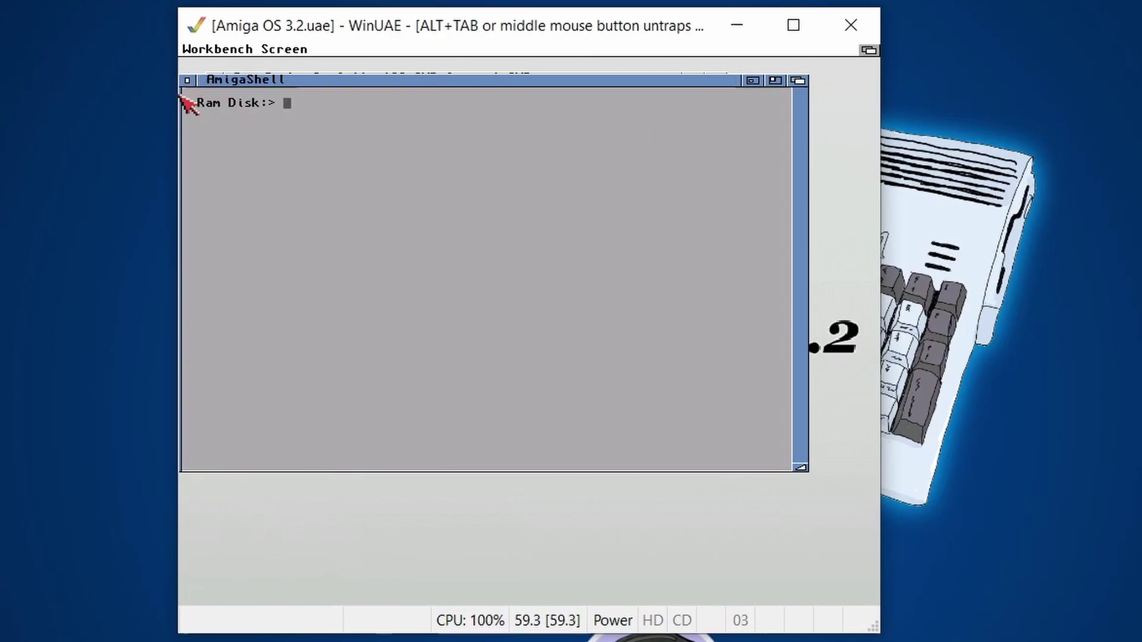
{"action": "left_click", "coordinate": [188, 80]}
Start the Install script from the Ram Disk's ToolsDaemon drawer and proceed in Intermediate User mode
{"action": "left_click_drag", "start_coordinate": [413, 209], "coordinate": [294, 213]}
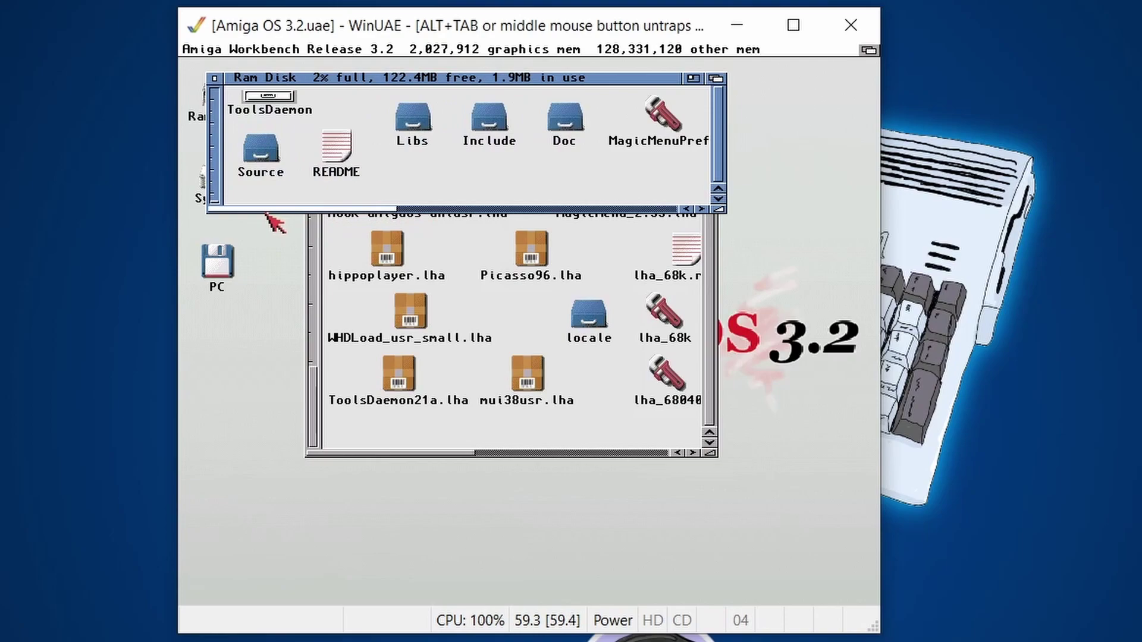
{"action": "double_click", "coordinate": [280, 106]}
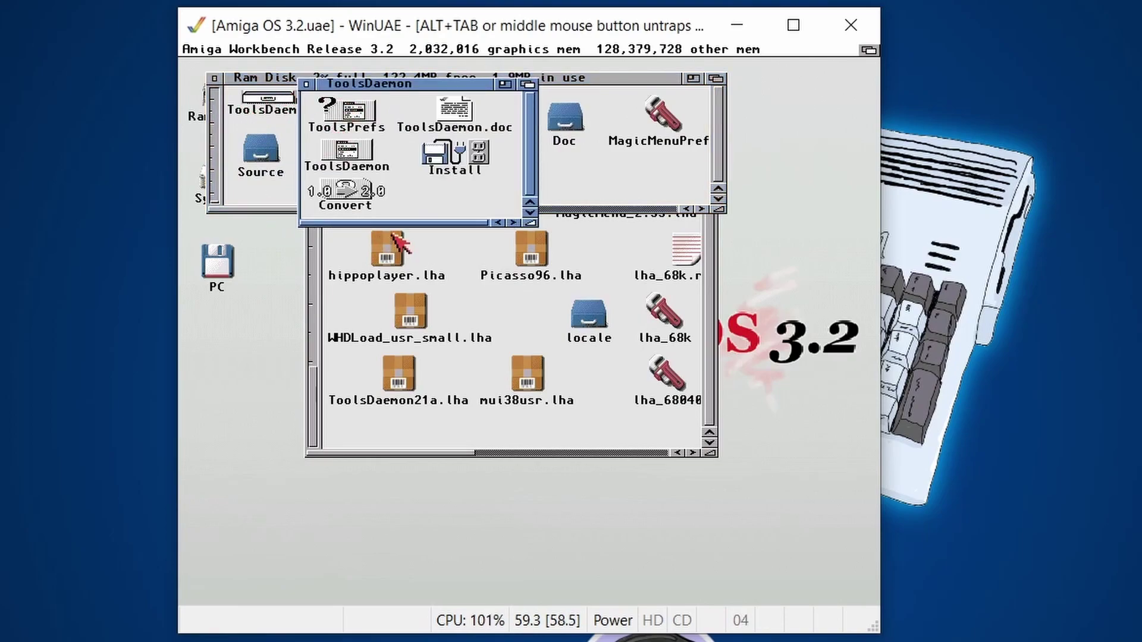
{"action": "double_click", "coordinate": [466, 156]}
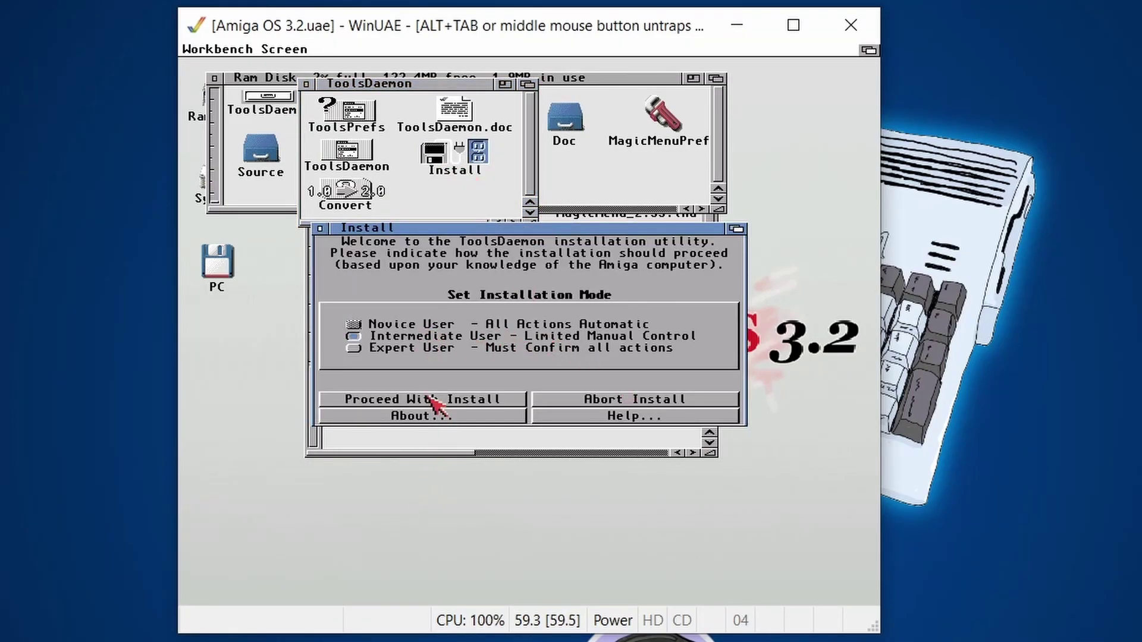
{"action": "left_click", "coordinate": [434, 400]}
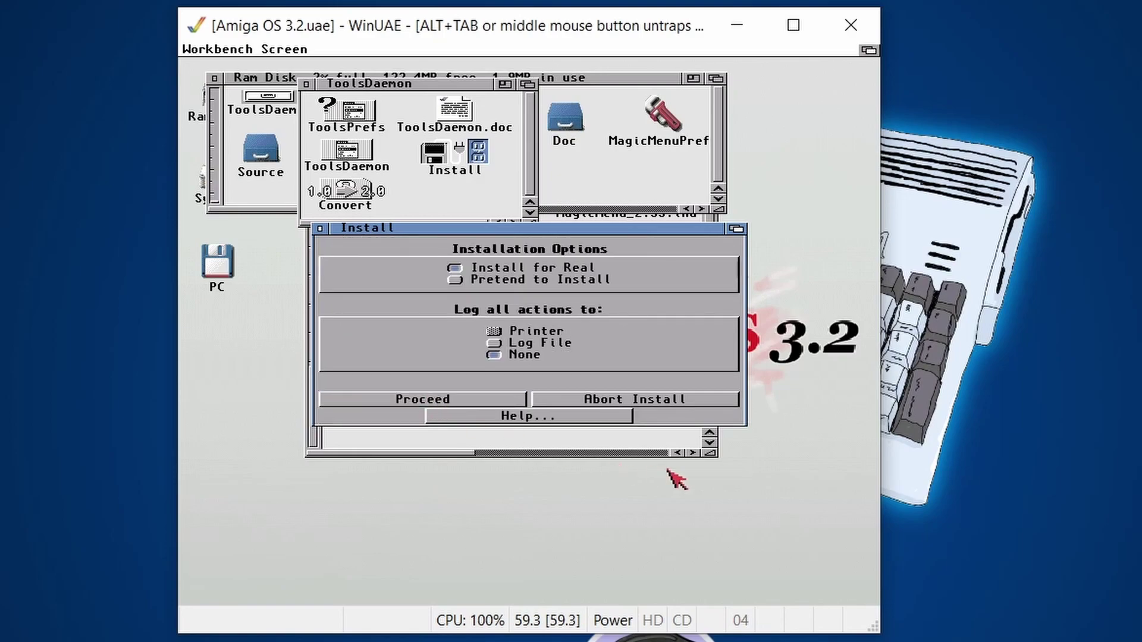
Install ToolsDaemon for real without logging, putting ToolsPrefs in SYS:Prefs and choosing English as the language
{"action": "left_click", "coordinate": [487, 400]}
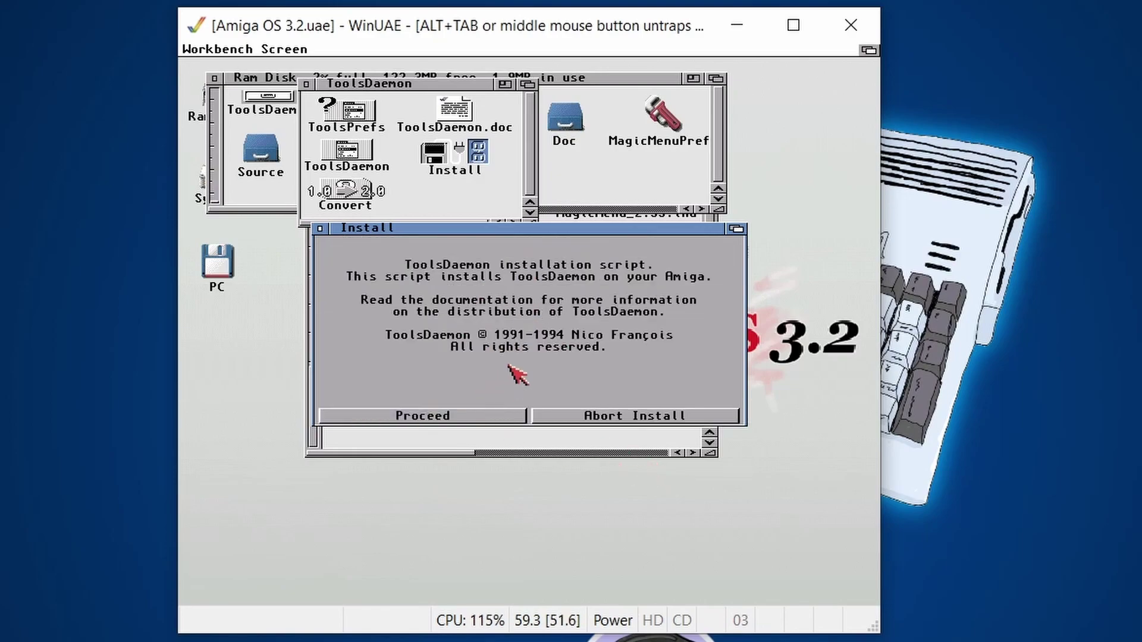
{"action": "left_click", "coordinate": [476, 417]}
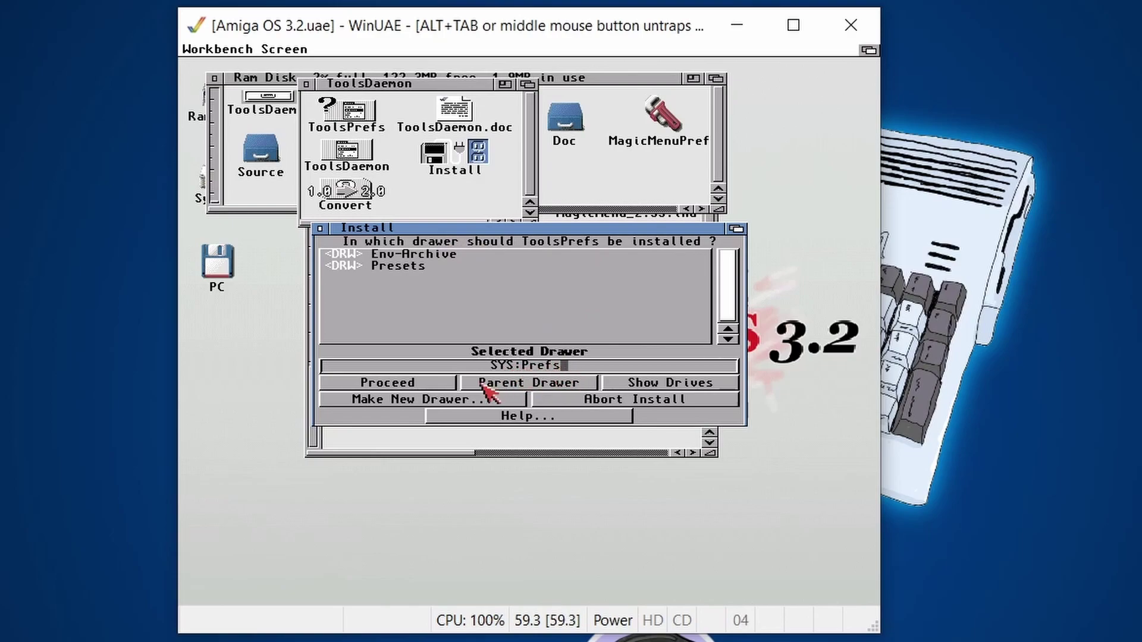
{"action": "left_click", "coordinate": [384, 384]}
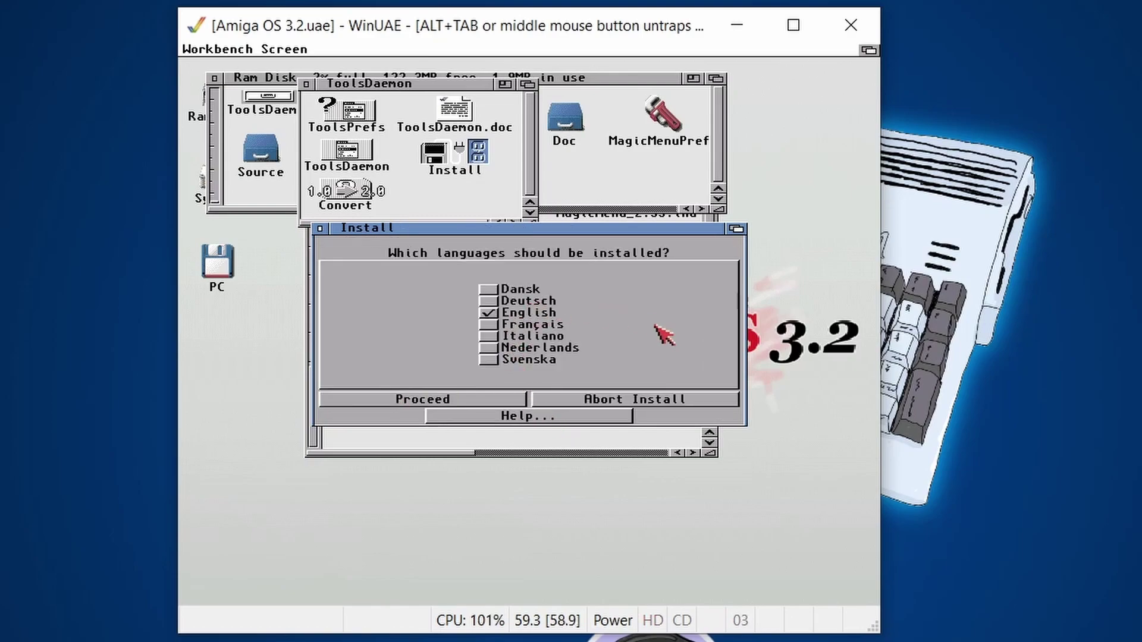
{"action": "left_click", "coordinate": [471, 398]}
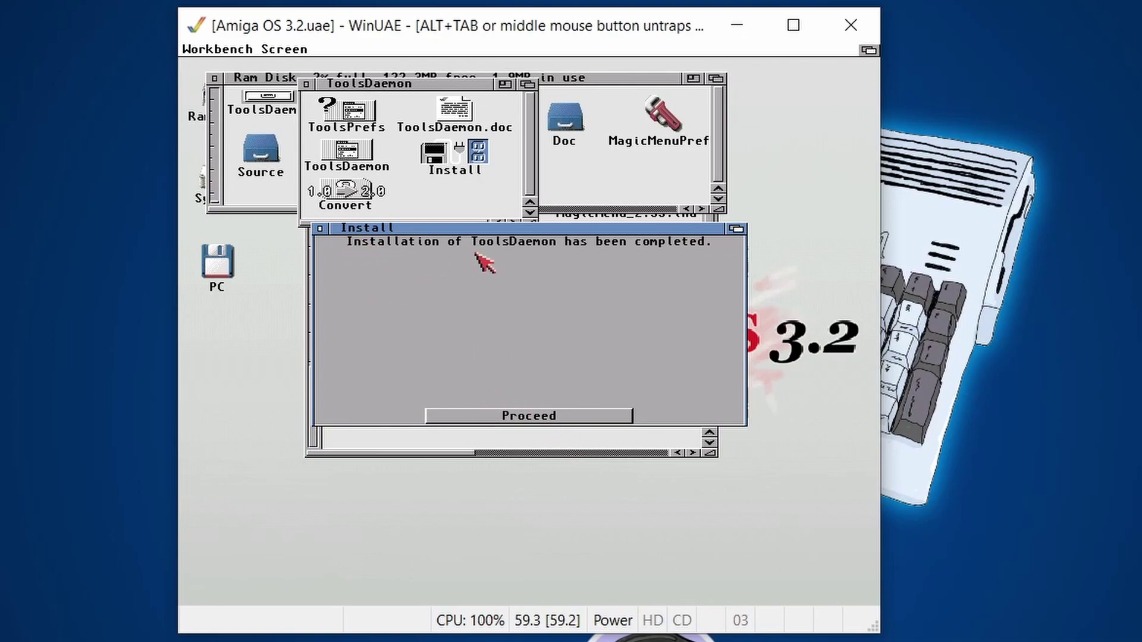
{"action": "left_click", "coordinate": [587, 416]}
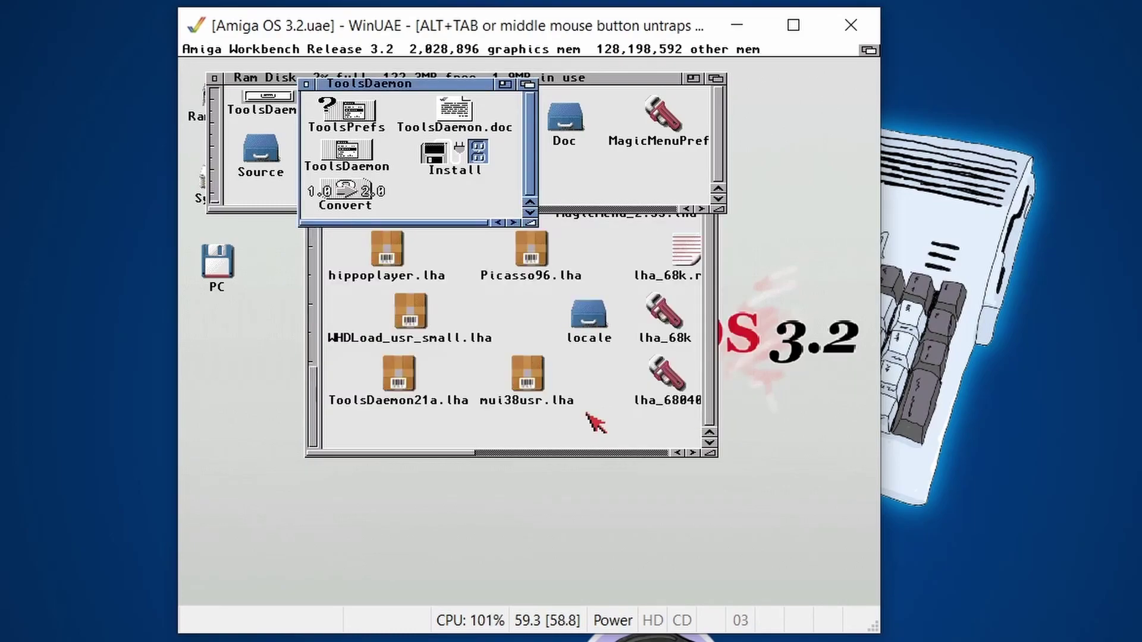
Close the ToolsDaemon, Ram Disk and PC windows
{"action": "left_click", "coordinate": [307, 84]}
{"action": "left_click", "coordinate": [214, 79]}
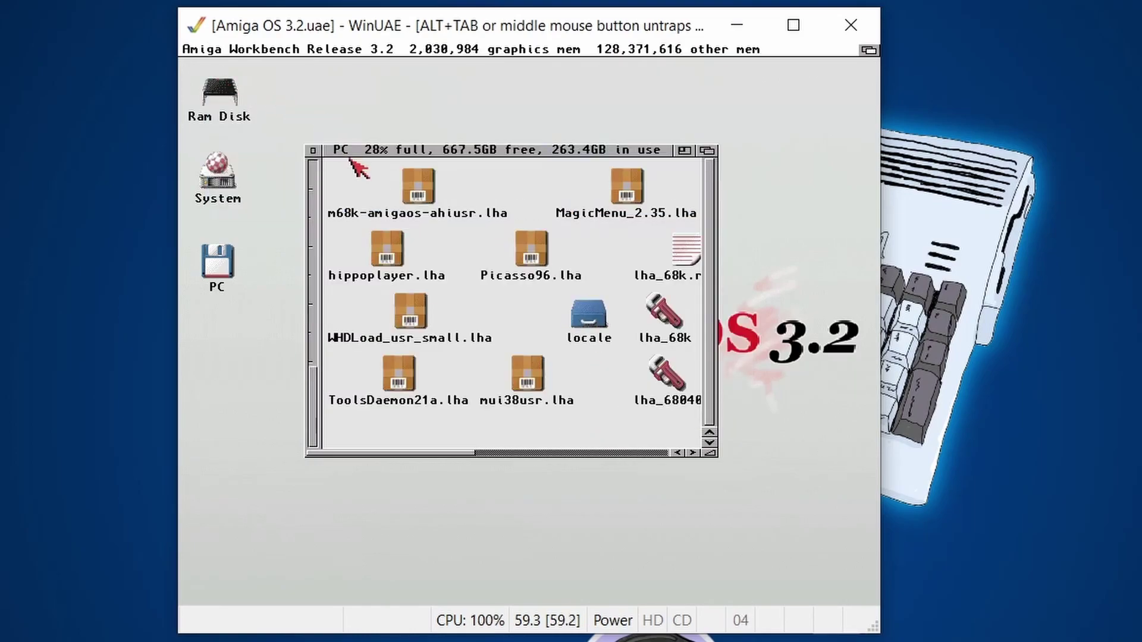
{"action": "left_click", "coordinate": [314, 153]}
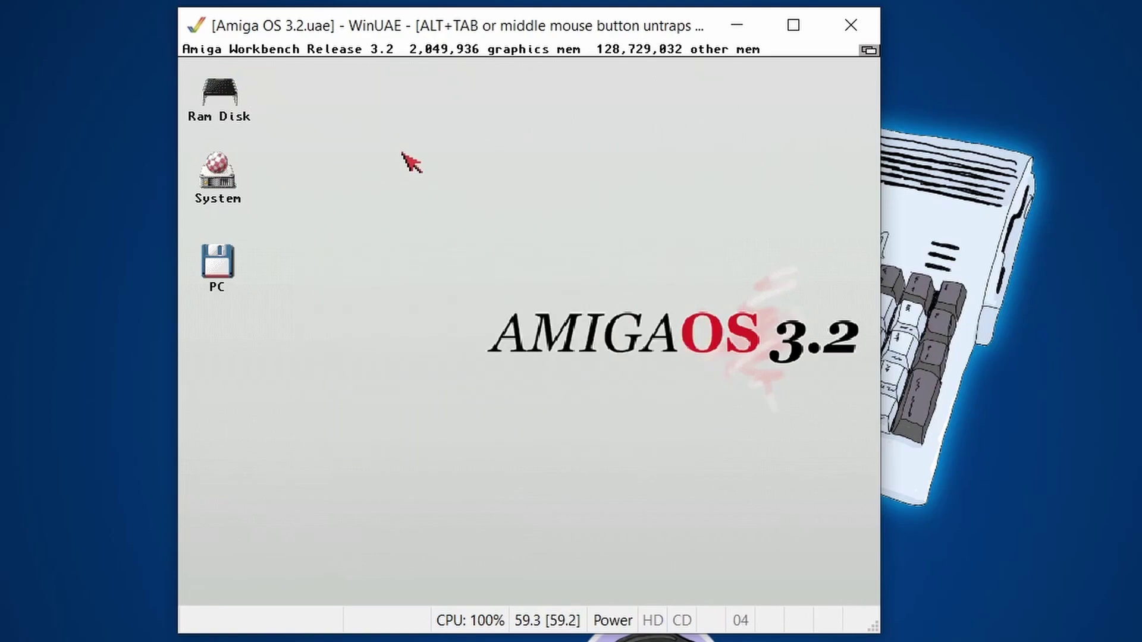
Reboot the Amiga and compare the new pop-up menus on the Workbench desktop with the classic menu bar
{"action": "key", "text": "ctrl+super+super"}
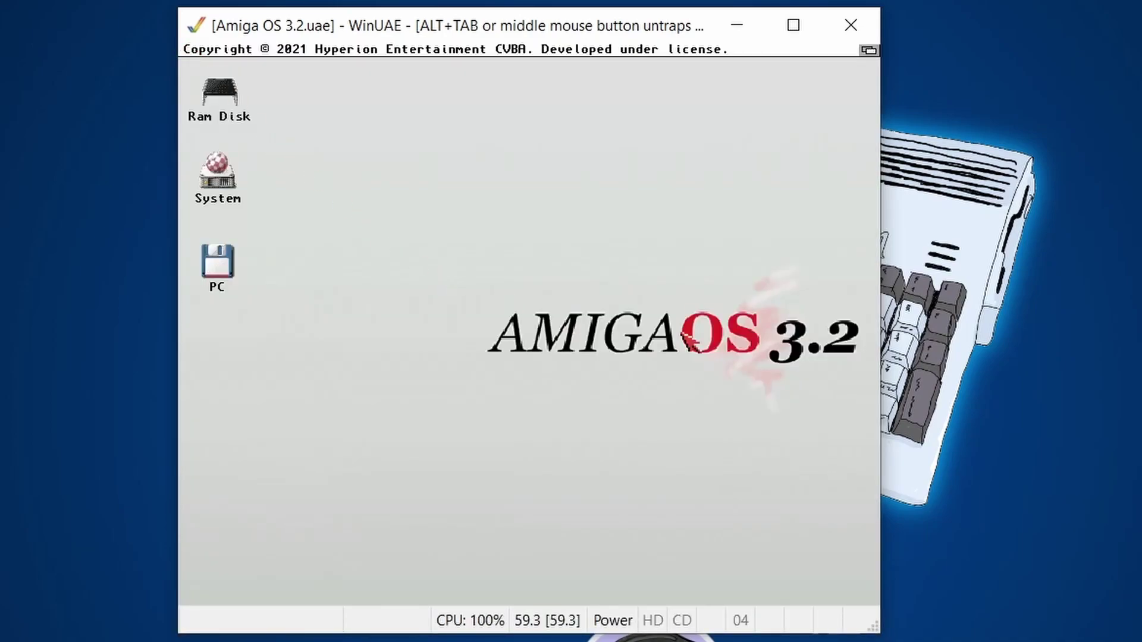
{"action": "right_click", "coordinate": [454, 164]}
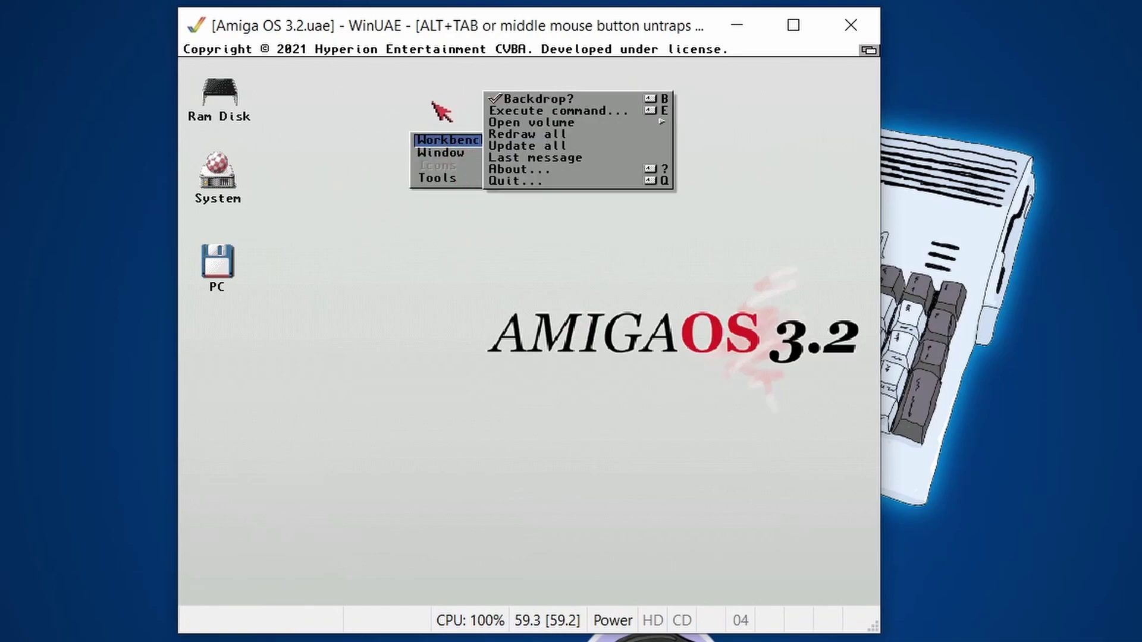
{"action": "right_click", "coordinate": [440, 262]}
{"action": "right_click", "coordinate": [358, 50]}
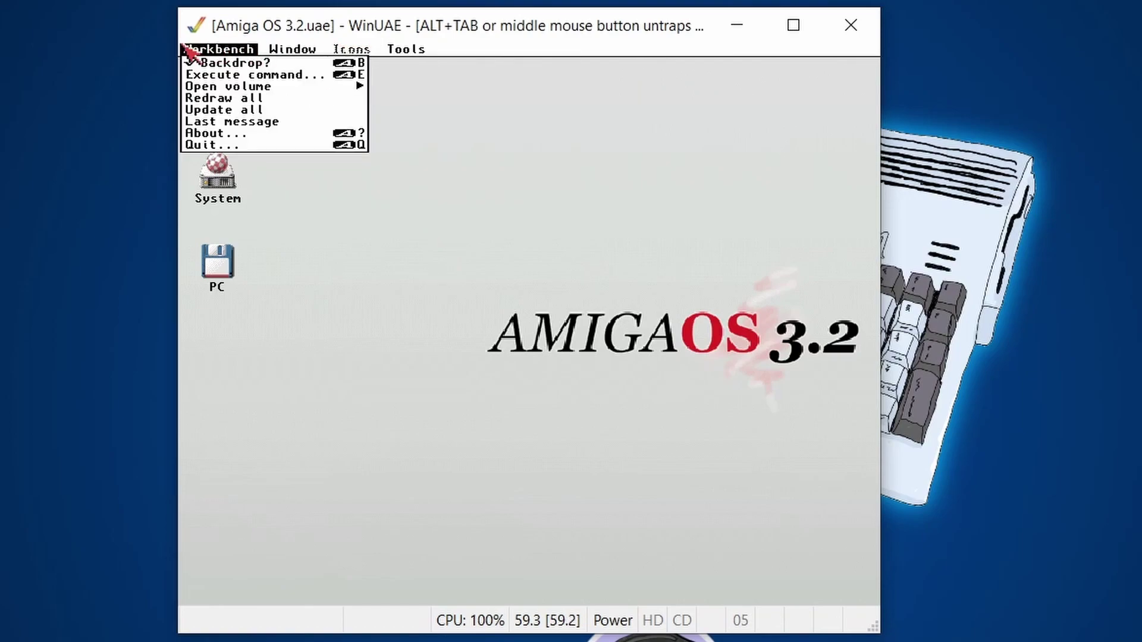
{"action": "right_click", "coordinate": [392, 352]}
{"action": "right_click", "coordinate": [393, 352]}
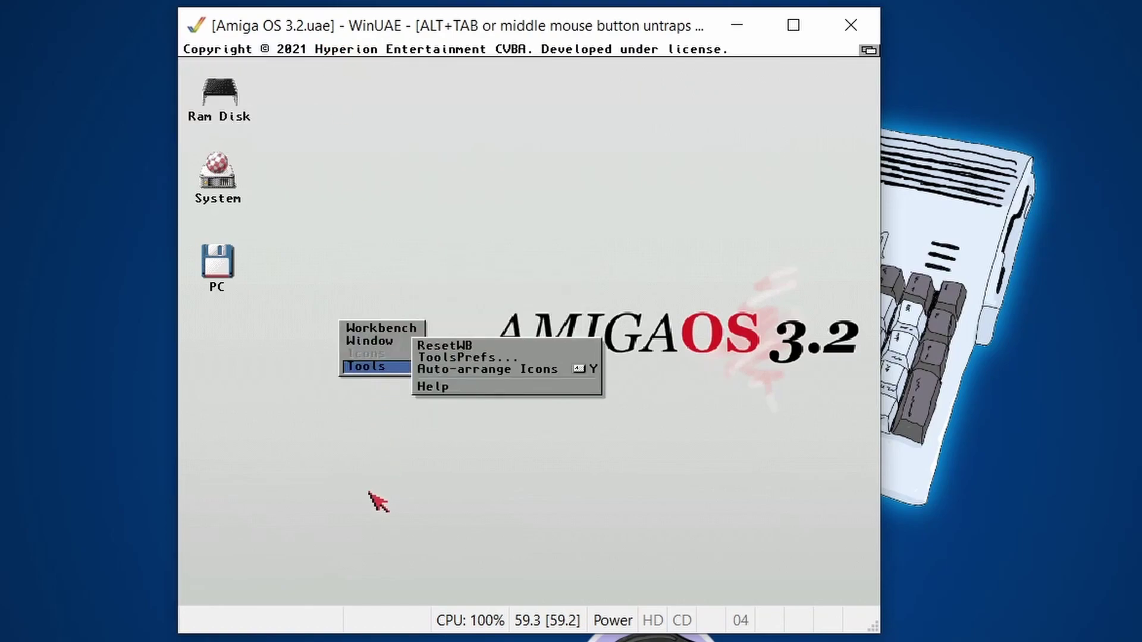
{"action": "right_click", "coordinate": [441, 304]}
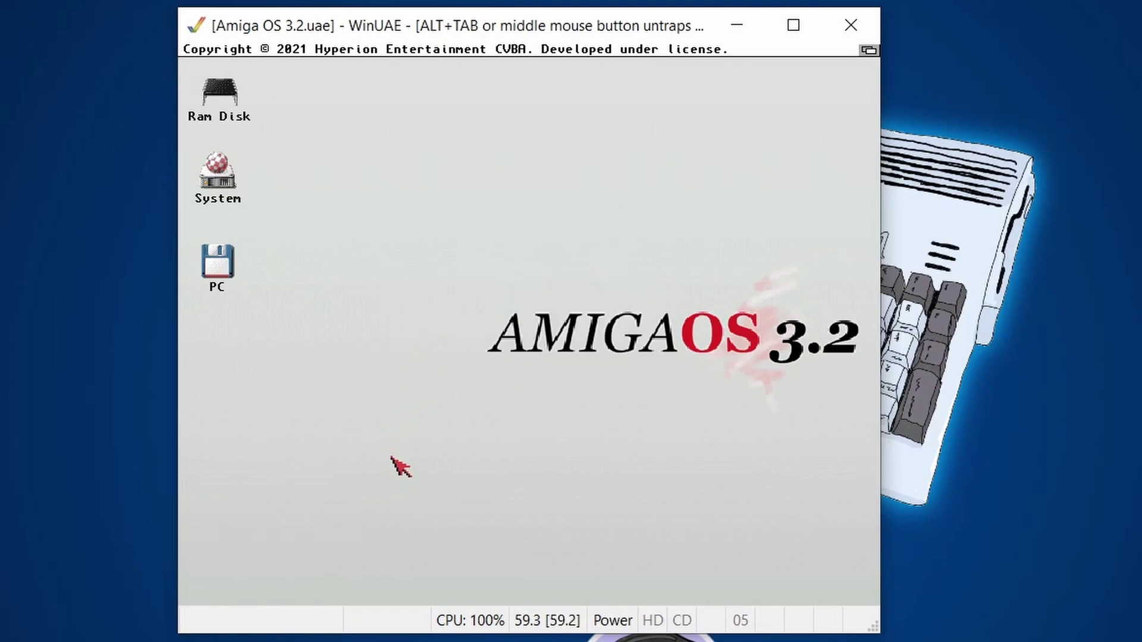
Open the System drive, show all files in its window through the pop-up menu, and close the window
{"action": "double_click", "coordinate": [218, 175]}
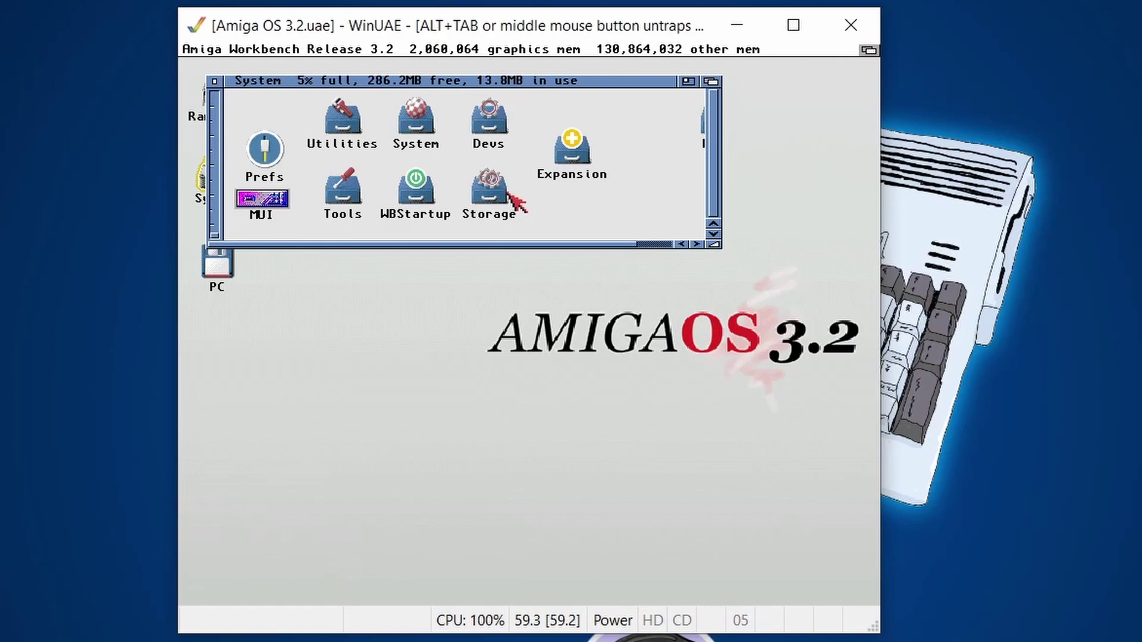
{"action": "right_click", "coordinate": [457, 50]}
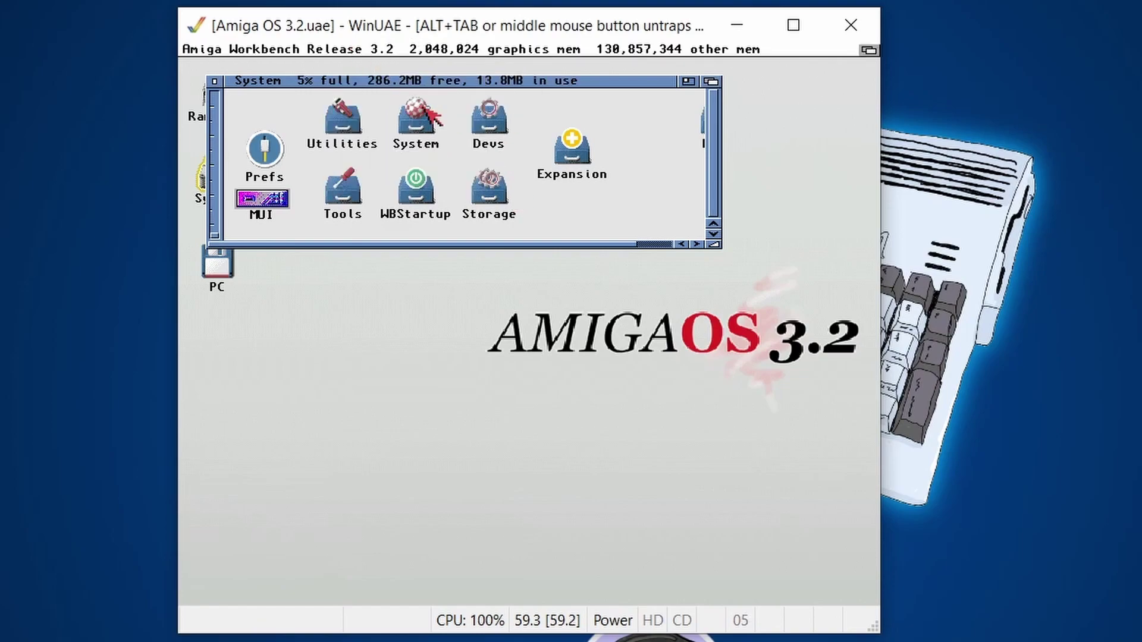
{"action": "right_click", "coordinate": [527, 223]}
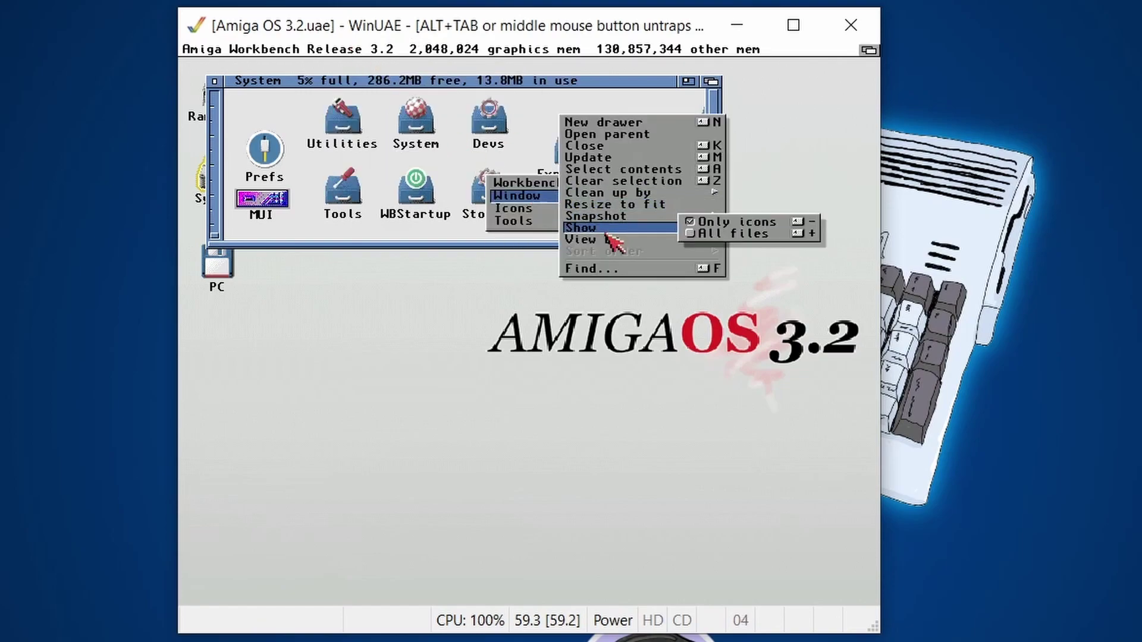
{"action": "right_click", "coordinate": [748, 234]}
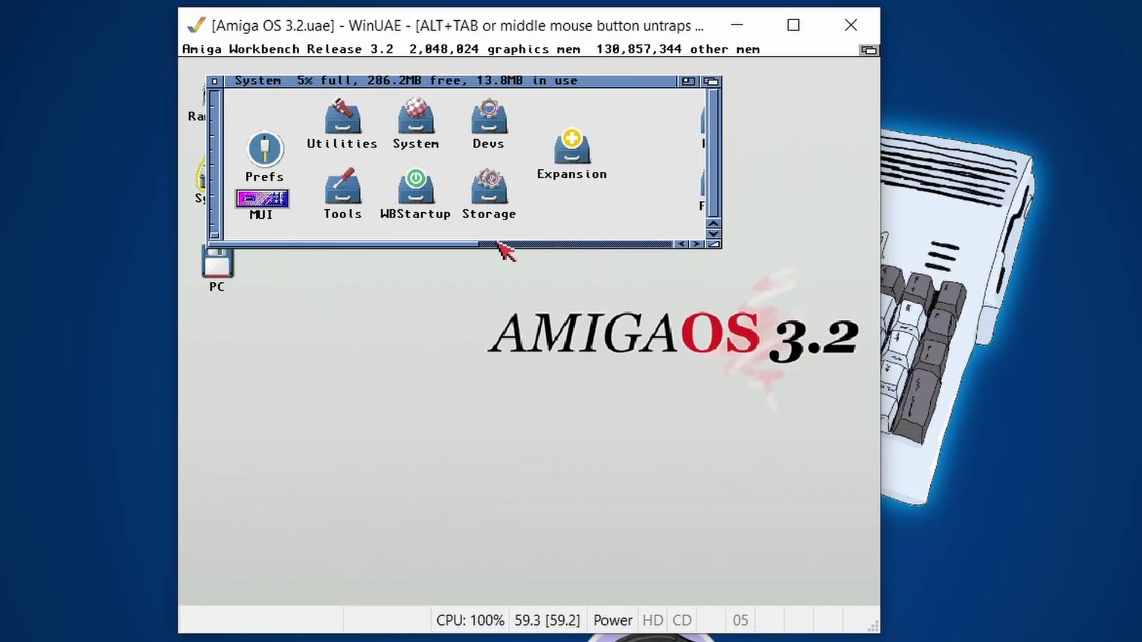
{"action": "left_click_drag", "start_coordinate": [438, 245], "coordinate": [608, 247]}
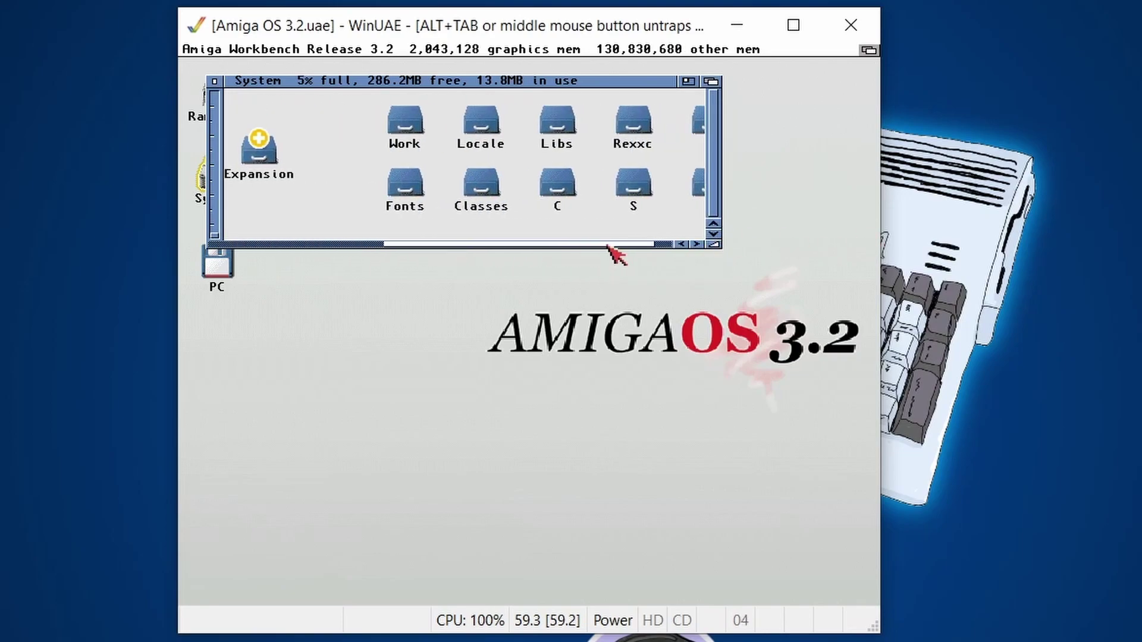
{"action": "right_click", "coordinate": [343, 173]}
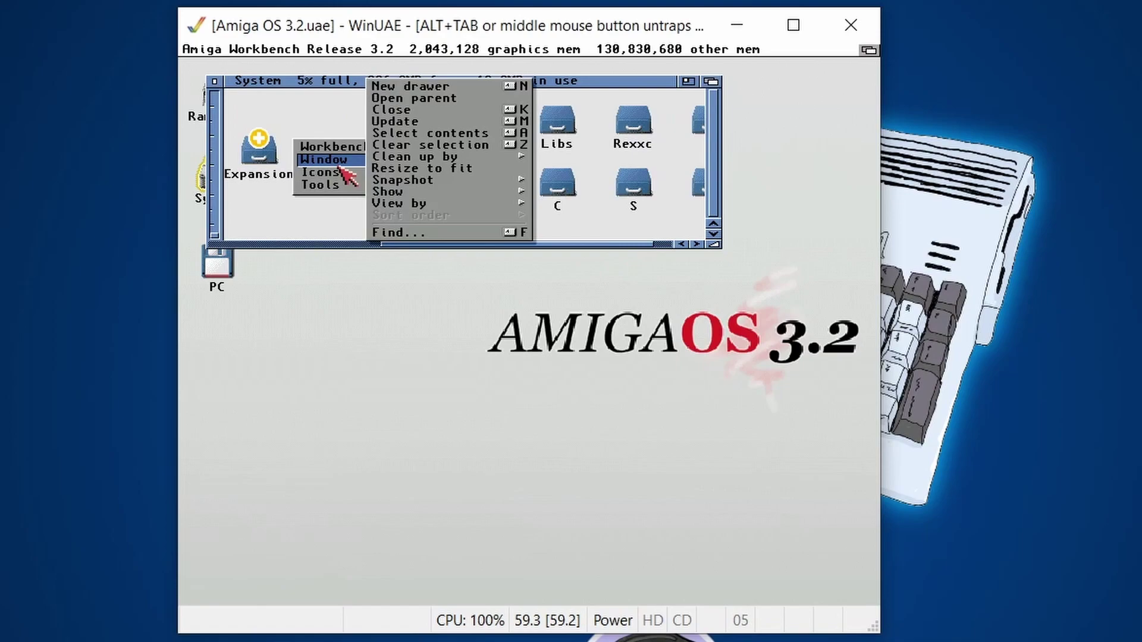
{"action": "mouse_move", "coordinate": [325, 129]}
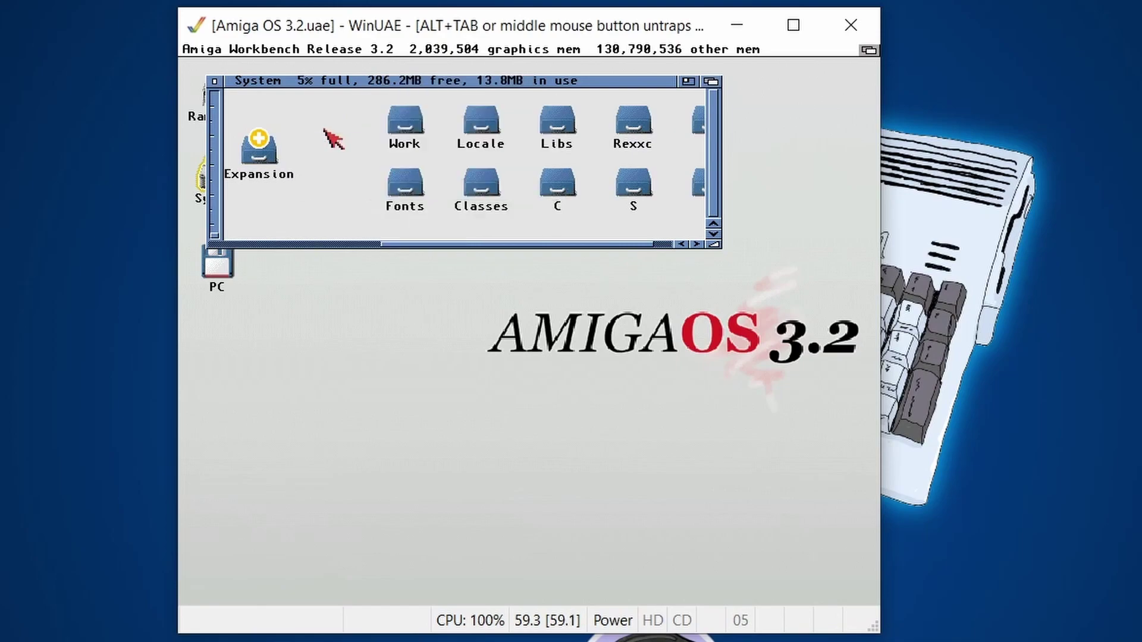
{"action": "left_click", "coordinate": [214, 81]}
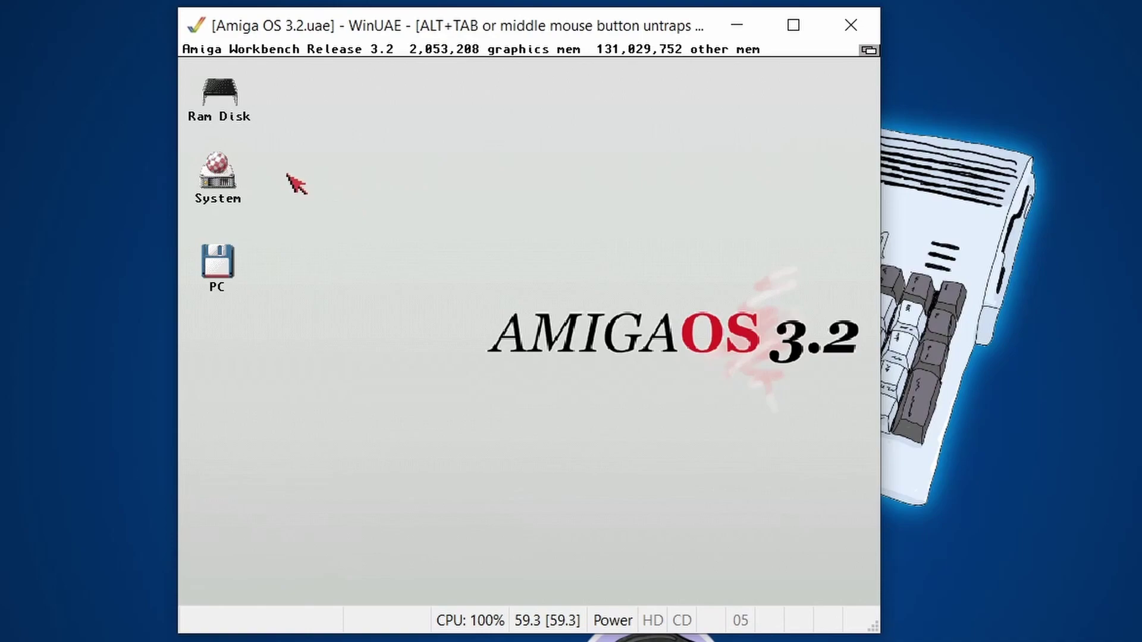
Look up ToolsPrefs in the System drive's Prefs drawer, and close both windows
{"action": "right_click", "coordinate": [359, 49]}
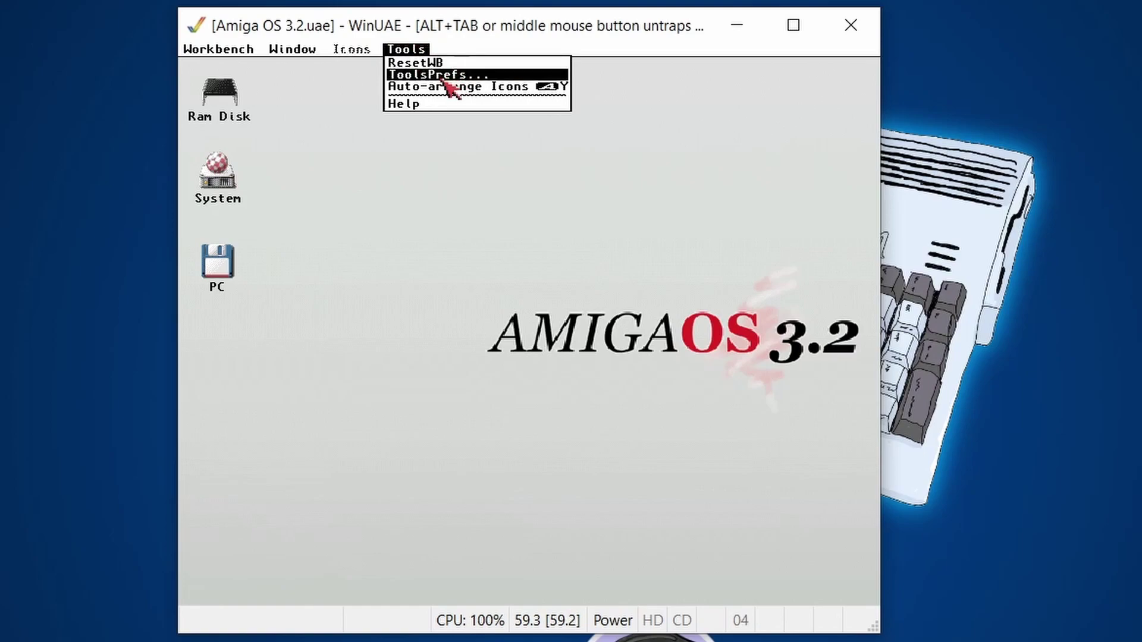
{"action": "right_click", "coordinate": [390, 62]}
{"action": "double_click", "coordinate": [223, 189]}
{"action": "left_click_drag", "start_coordinate": [414, 250], "coordinate": [253, 247]}
{"action": "double_click", "coordinate": [250, 160]}
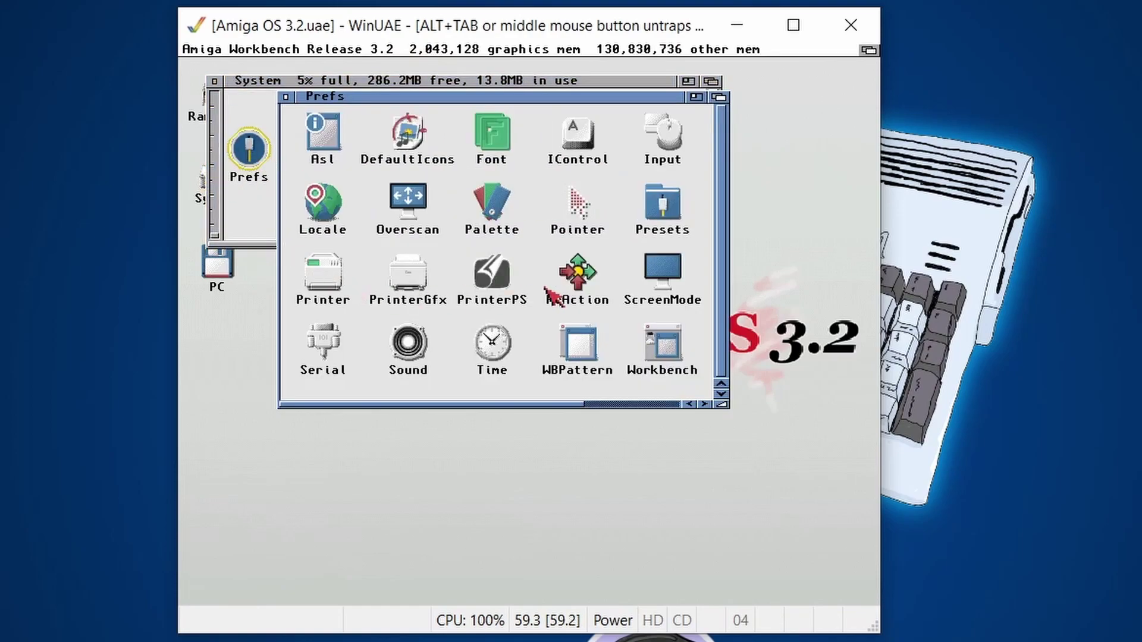
{"action": "left_click_drag", "start_coordinate": [515, 404], "coordinate": [667, 414]}
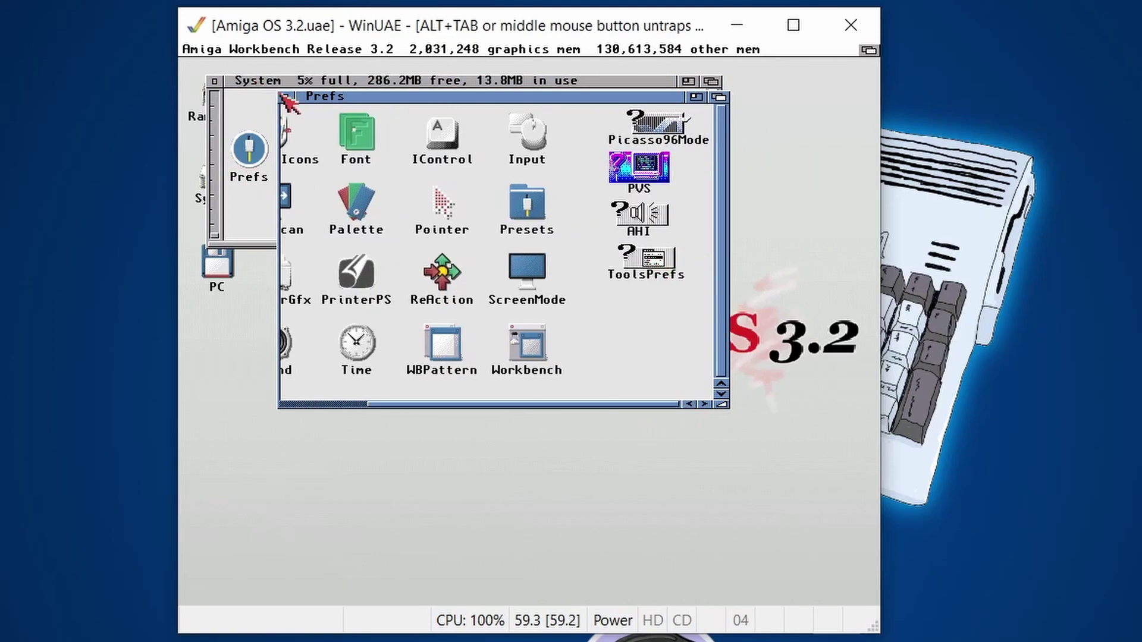
{"action": "left_click", "coordinate": [285, 97]}
{"action": "left_click", "coordinate": [213, 81]}
Open the ToolsDaemon preferences through ToolsPrefs and move the window towards the middle of the desktop
{"action": "right_click", "coordinate": [381, 284]}
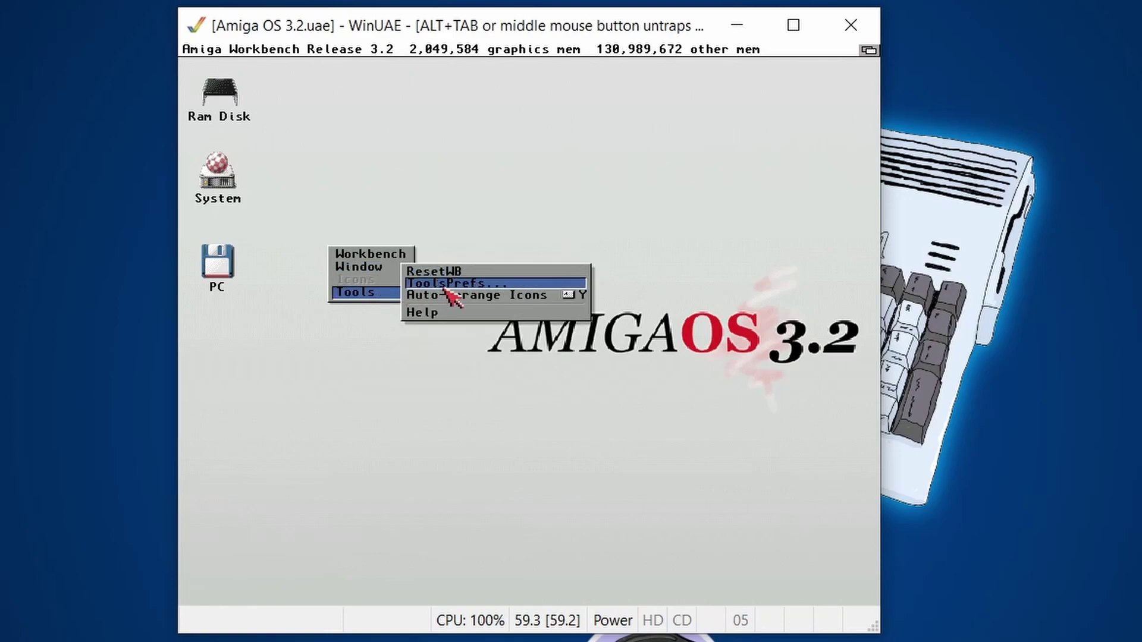
{"action": "right_click", "coordinate": [443, 290]}
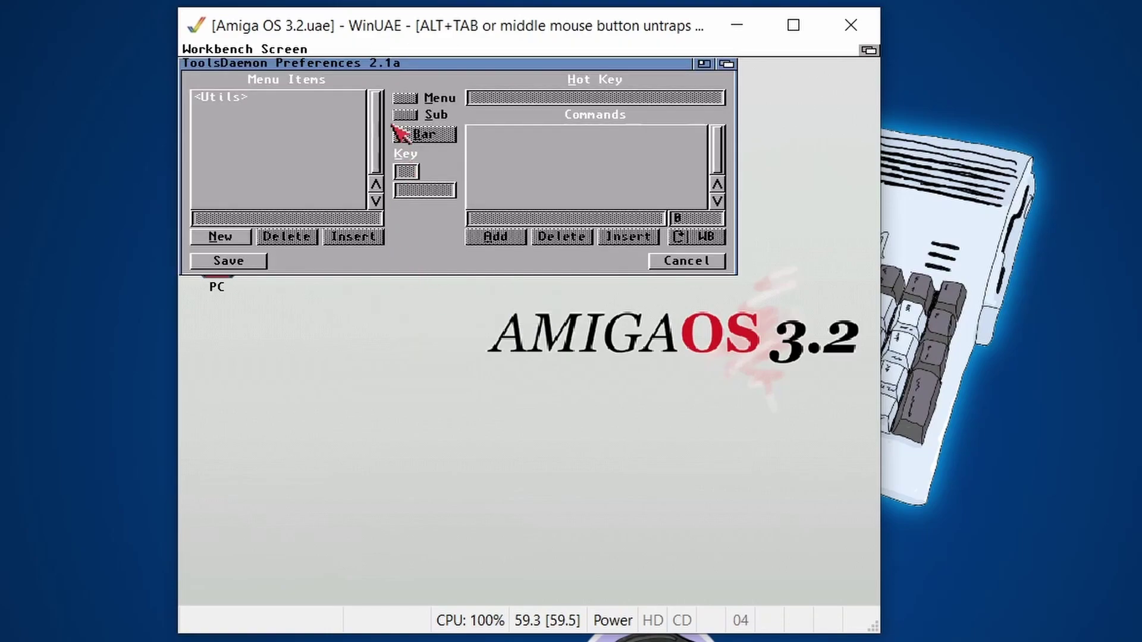
{"action": "left_click_drag", "start_coordinate": [423, 64], "coordinate": [511, 181]}
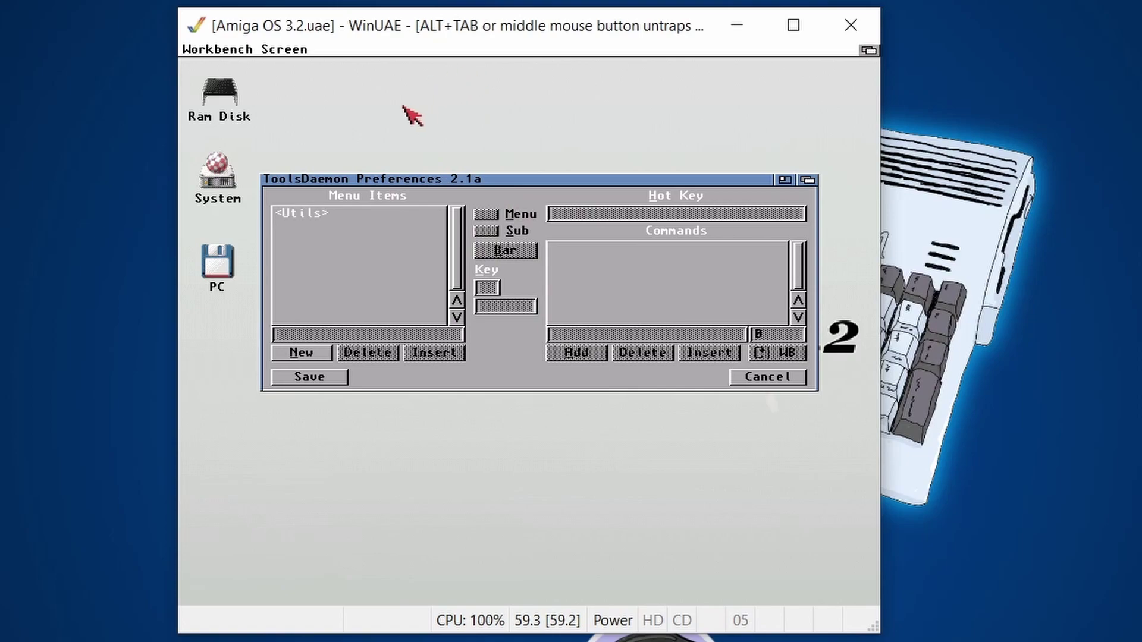
Open the HippoPlayer drawer inside the System drive's Tools drawer, with the System window placed below the ToolsDaemon preferences
{"action": "left_click", "coordinate": [444, 112]}
{"action": "left_click_drag", "start_coordinate": [461, 84], "coordinate": [501, 390]}
{"action": "double_click", "coordinate": [371, 502]}
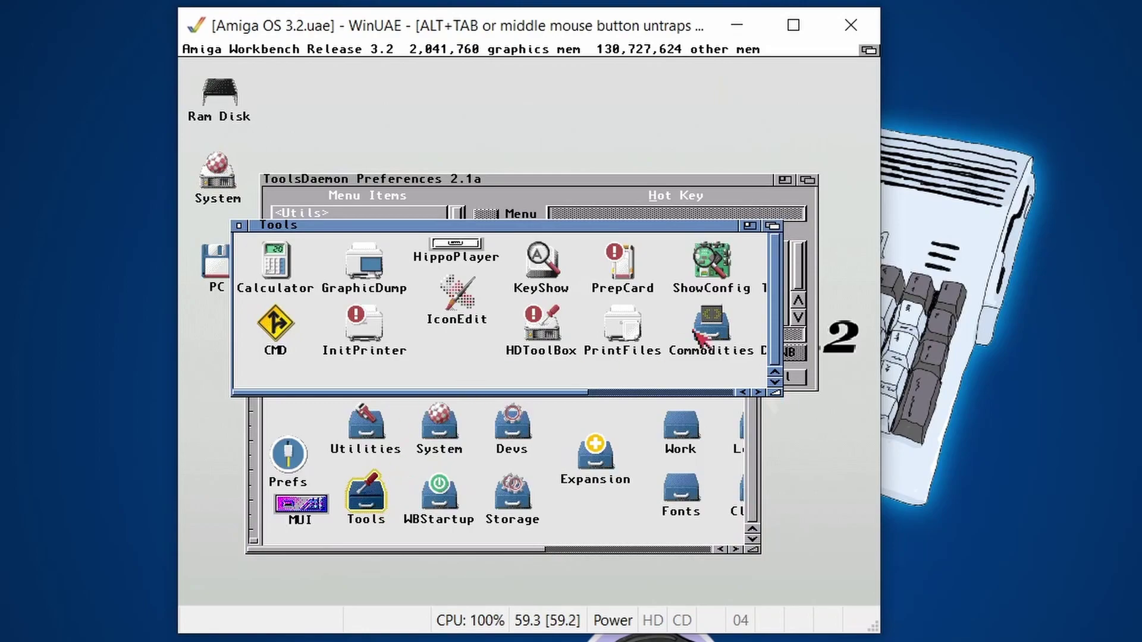
{"action": "double_click", "coordinate": [459, 264]}
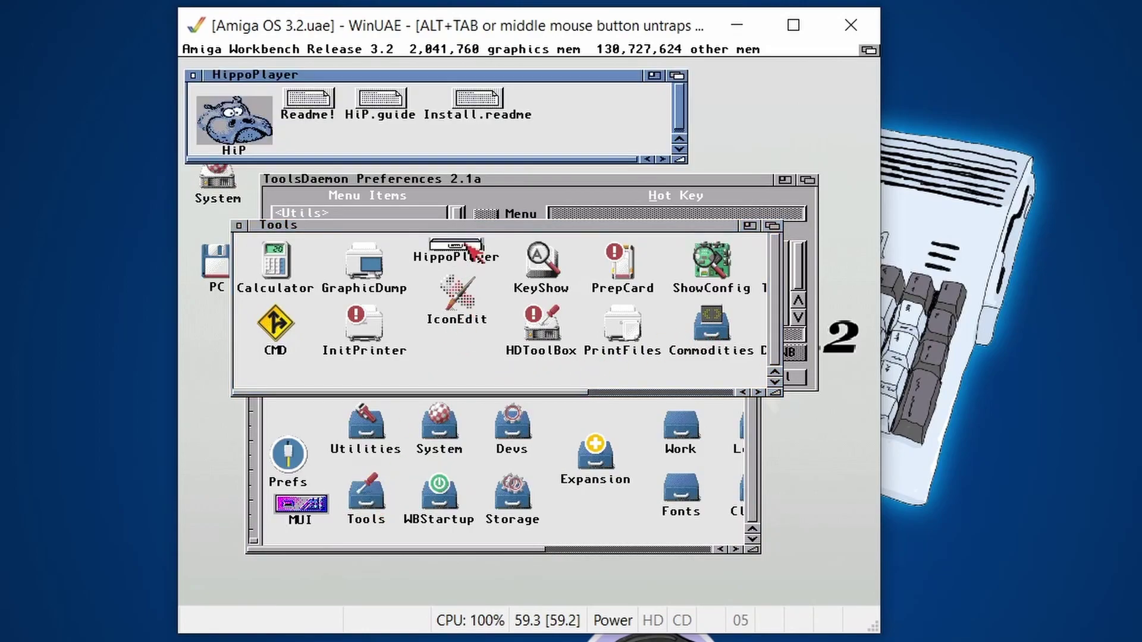
Launch HippoPlayer from the HiP icon and close the player, repeating the launch once
{"action": "double_click", "coordinate": [242, 119]}
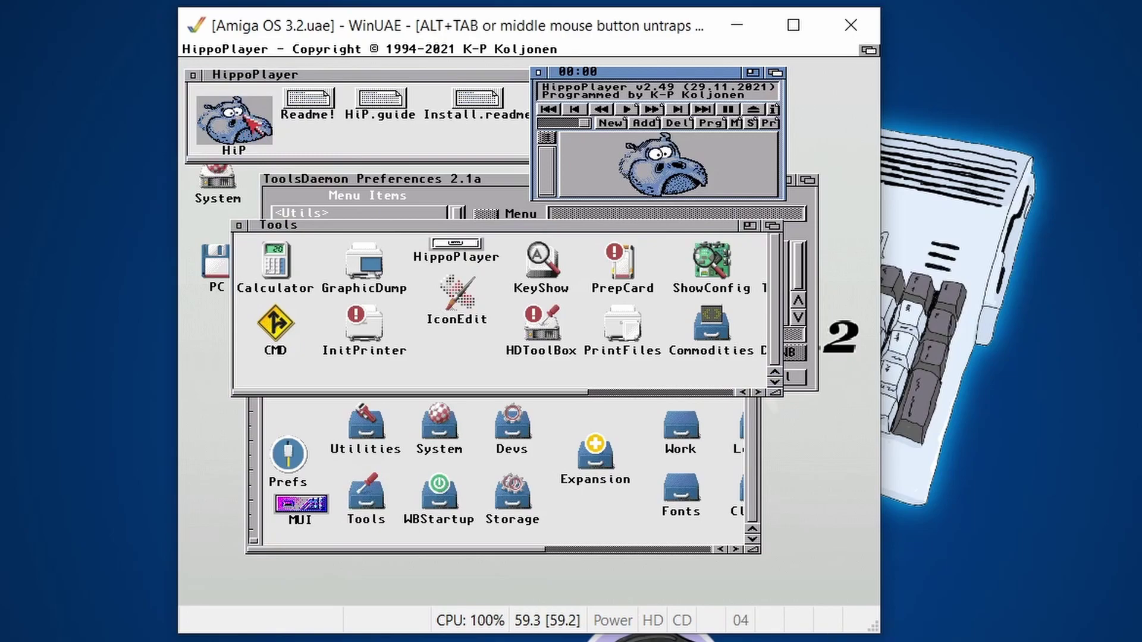
{"action": "left_click", "coordinate": [538, 72]}
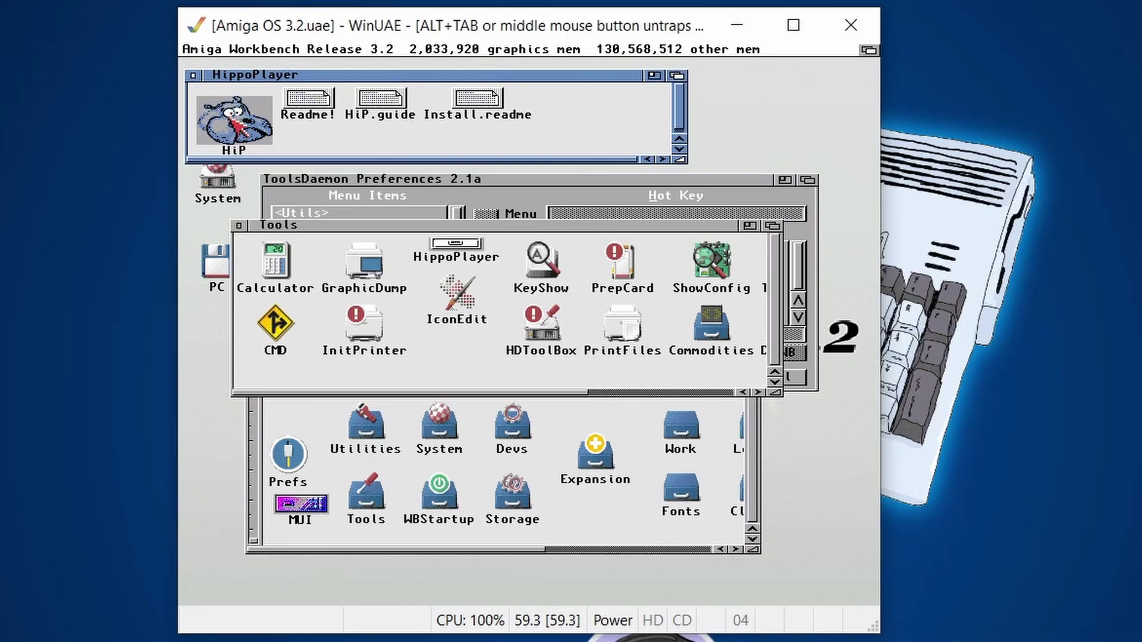
{"action": "double_click", "coordinate": [232, 119]}
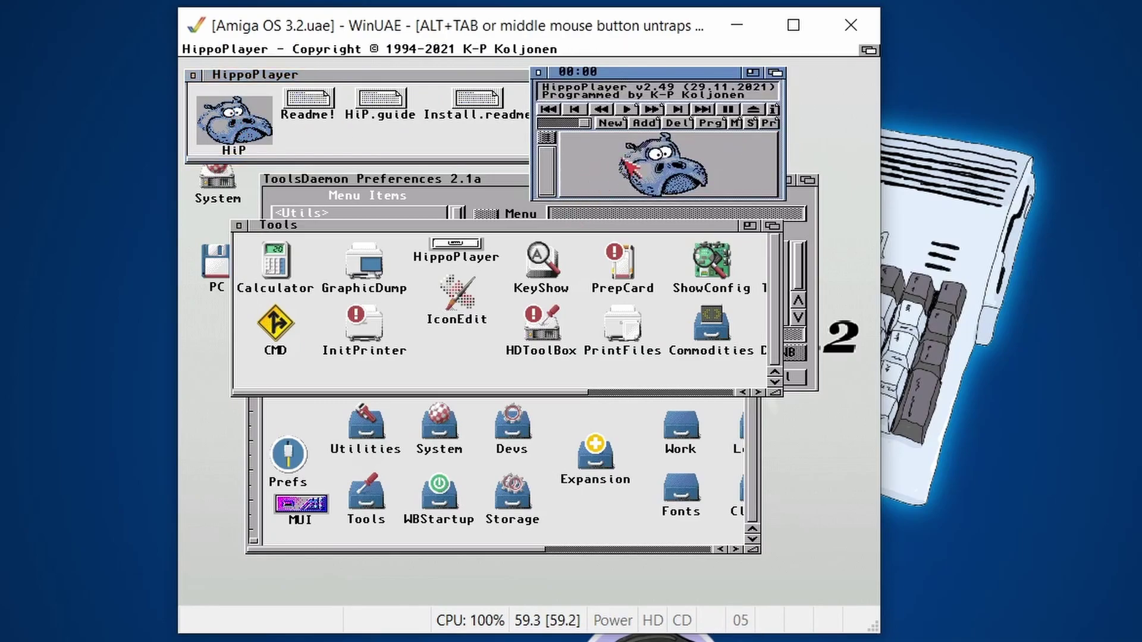
{"action": "left_click", "coordinate": [538, 73]}
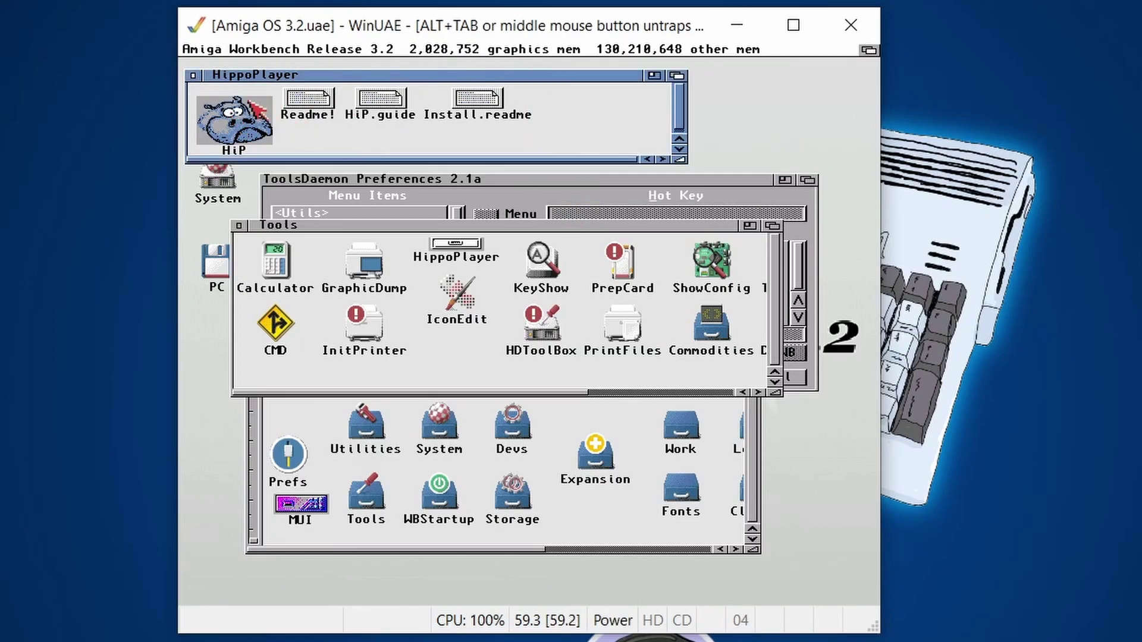
Leave the HiP icon out on the Workbench desktop and put it away again
{"action": "right_click", "coordinate": [249, 121]}
{"action": "mouse_move", "coordinate": [234, 128]}
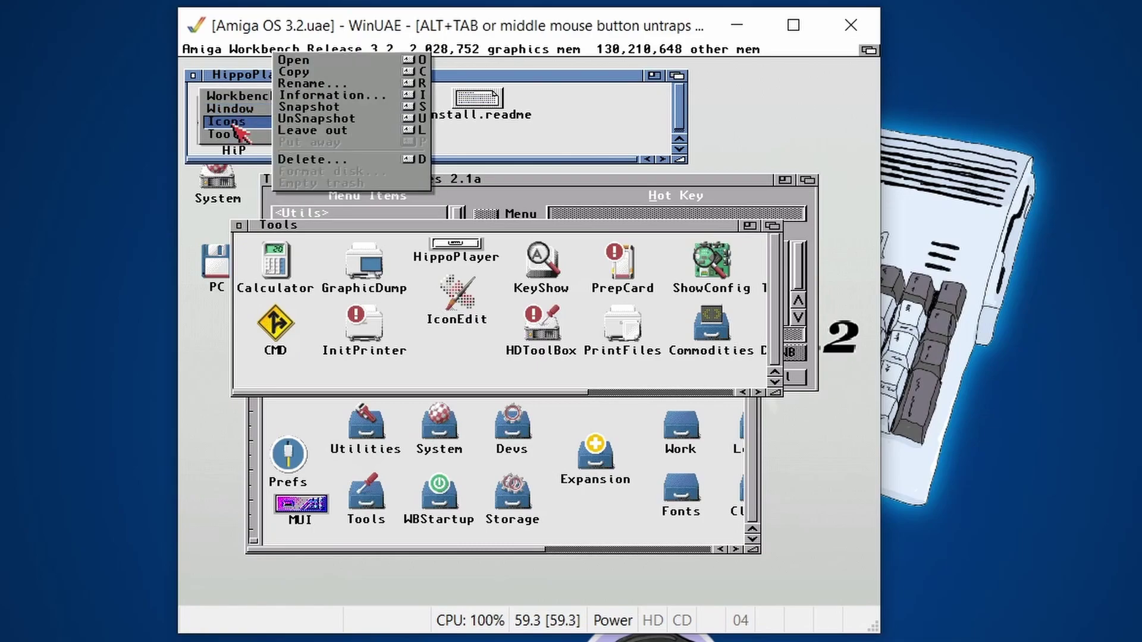
{"action": "right_click", "coordinate": [347, 134]}
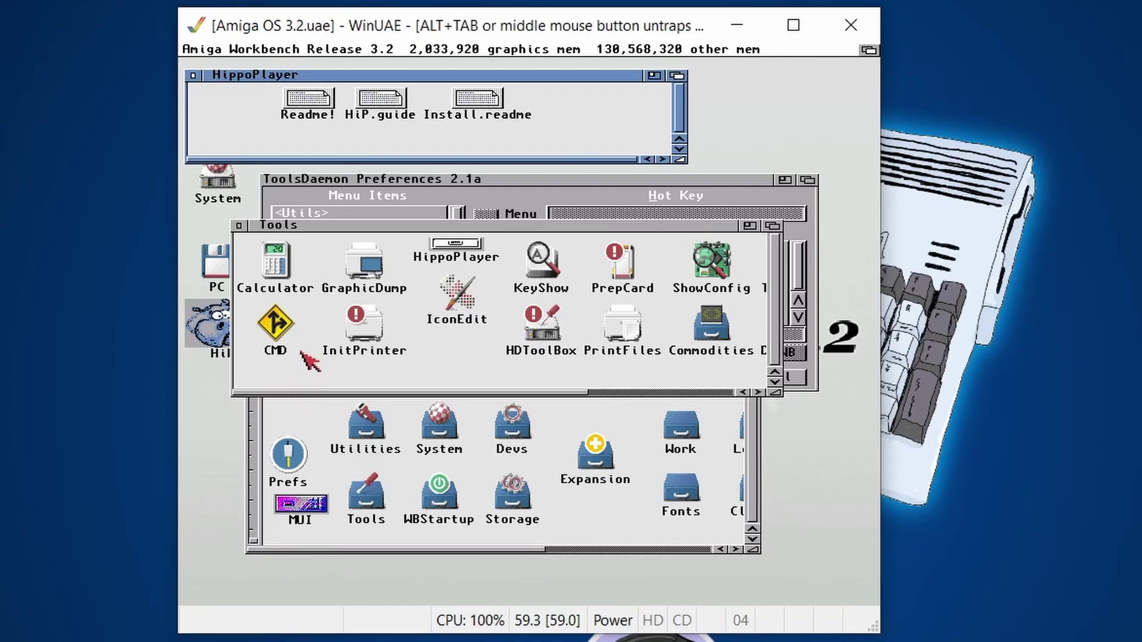
{"action": "right_click", "coordinate": [212, 306]}
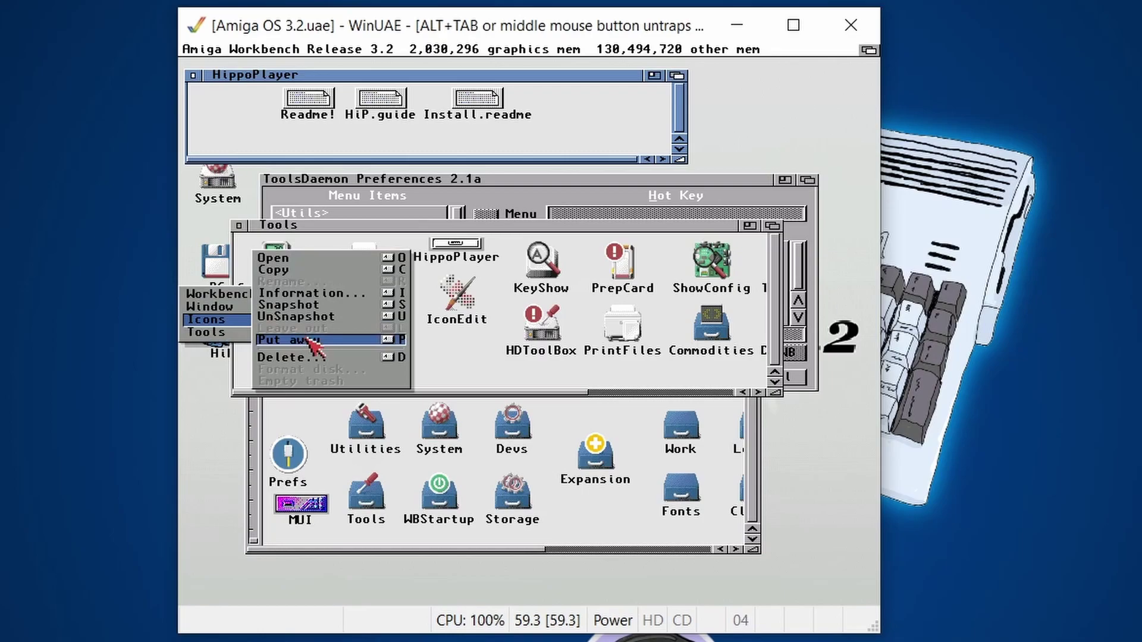
{"action": "right_click", "coordinate": [291, 339]}
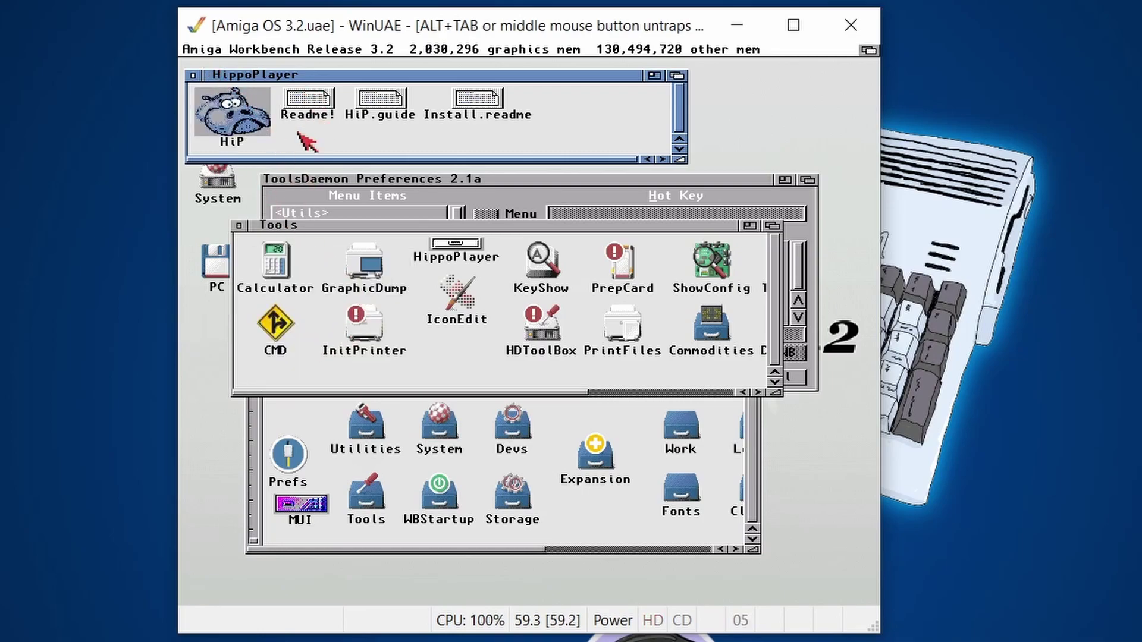
Move the HippoPlayer drawer window above the ToolsDaemon preferences, and close the Tools and System windows
{"action": "left_click_drag", "start_coordinate": [252, 78], "coordinate": [360, 75]}
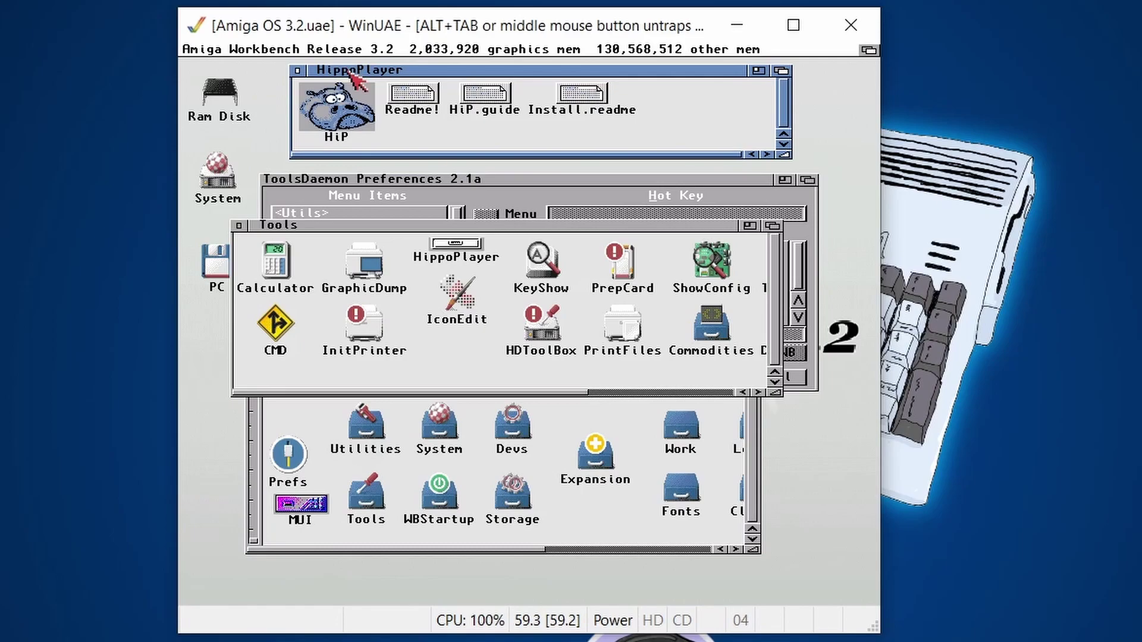
{"action": "left_click", "coordinate": [239, 225]}
{"action": "right_click", "coordinate": [216, 387]}
{"action": "mouse_move", "coordinate": [220, 396]}
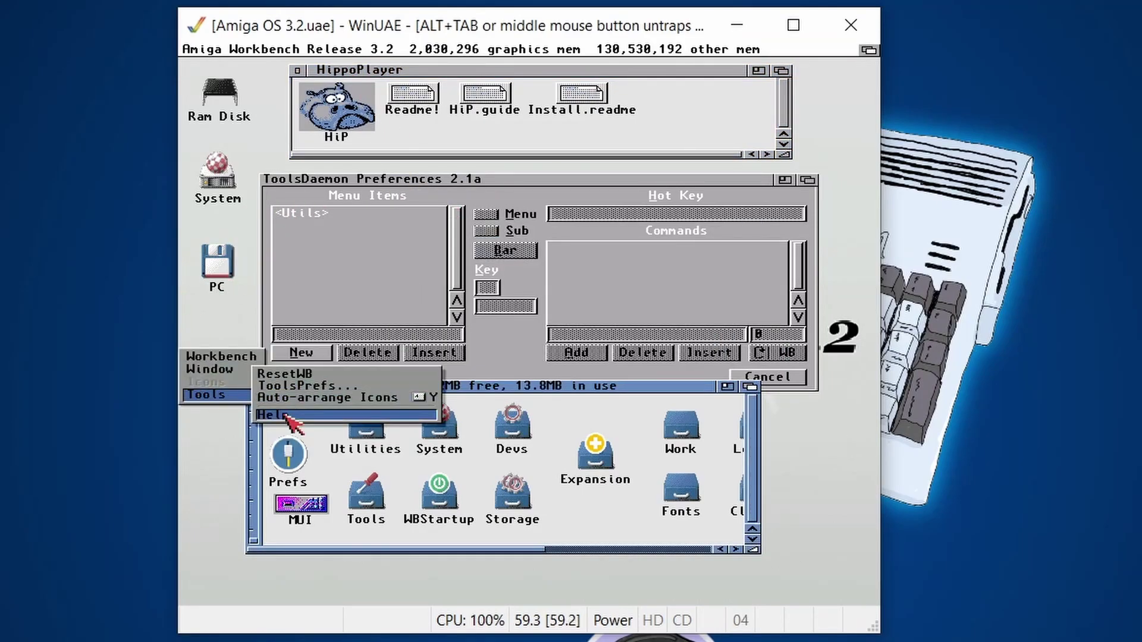
{"action": "right_click", "coordinate": [330, 239]}
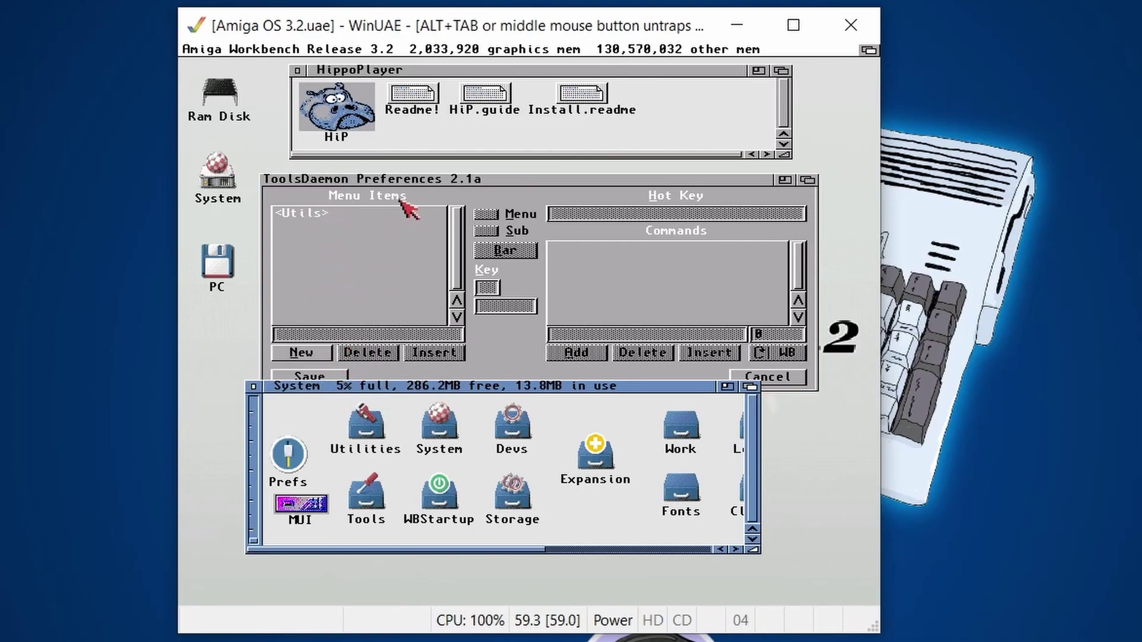
{"action": "left_click", "coordinate": [255, 387]}
Create a menu item named HippoPlayer under Utils and add a command starting with SYS: to it
{"action": "left_click", "coordinate": [301, 352]}
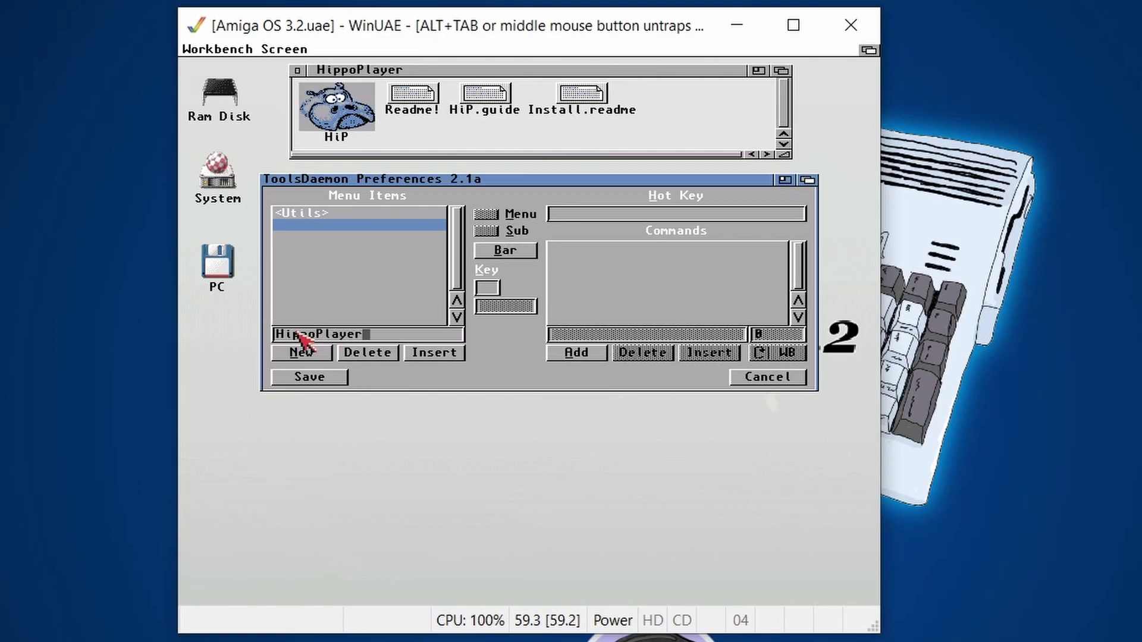
{"action": "key", "text": "Return"}
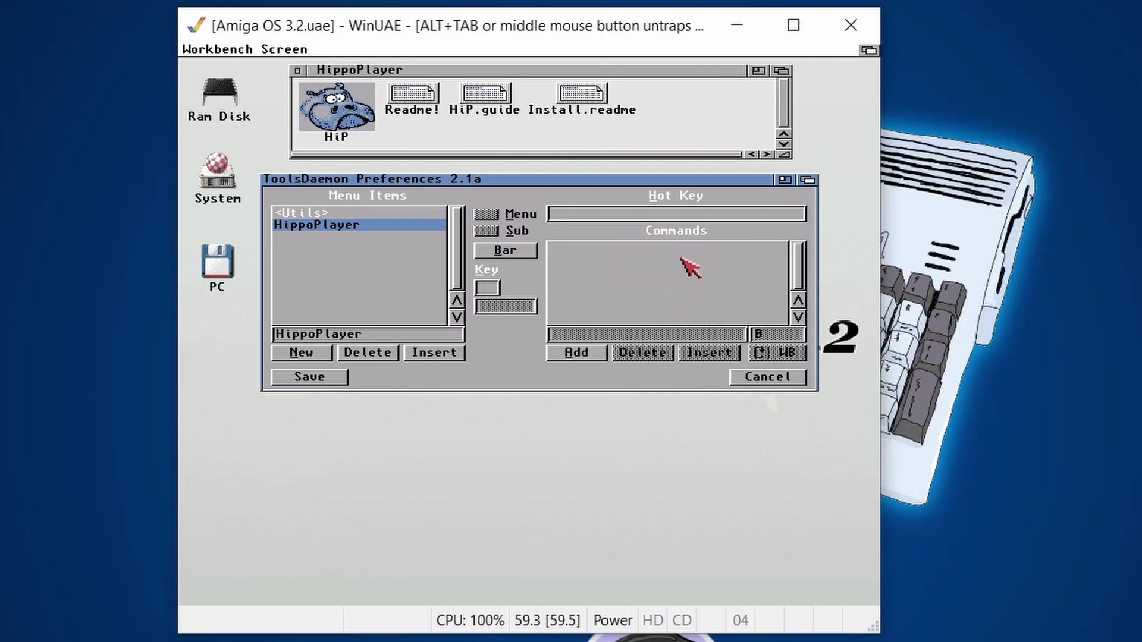
{"action": "left_click", "coordinate": [587, 355]}
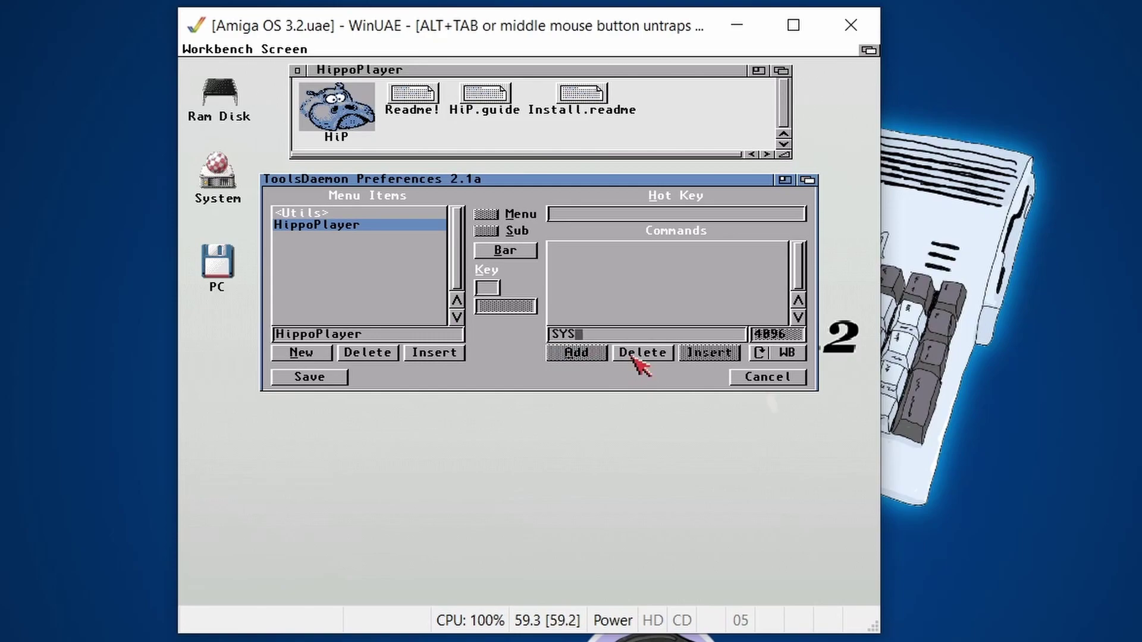
Open the System drive's Tools drawer and place its window below the ToolsDaemon preferences
{"action": "double_click", "coordinate": [215, 170]}
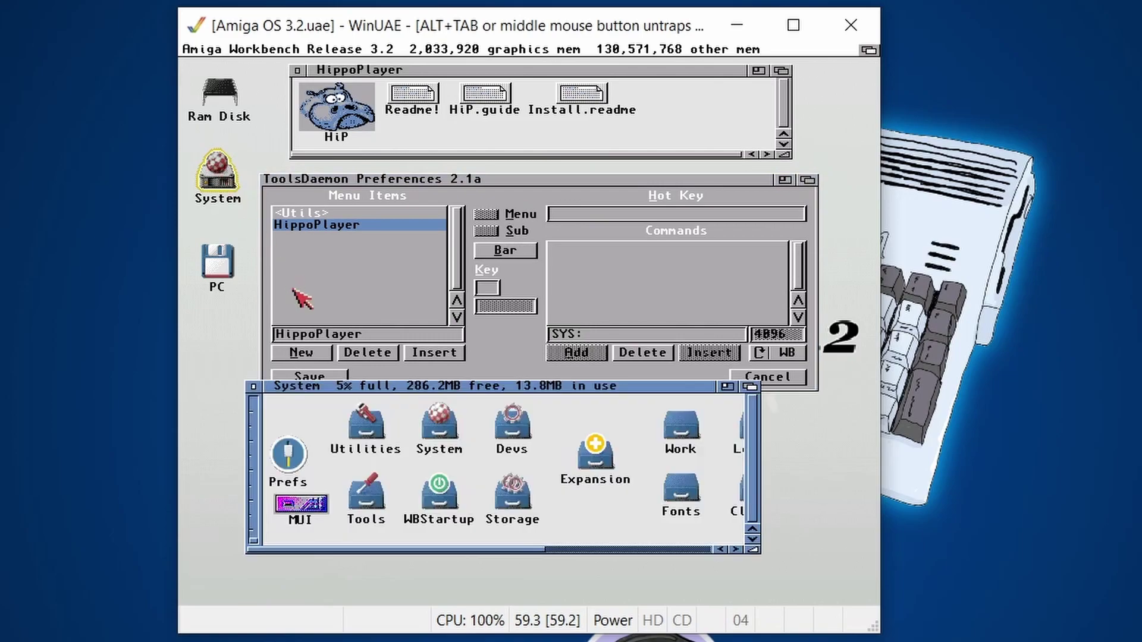
{"action": "double_click", "coordinate": [375, 502]}
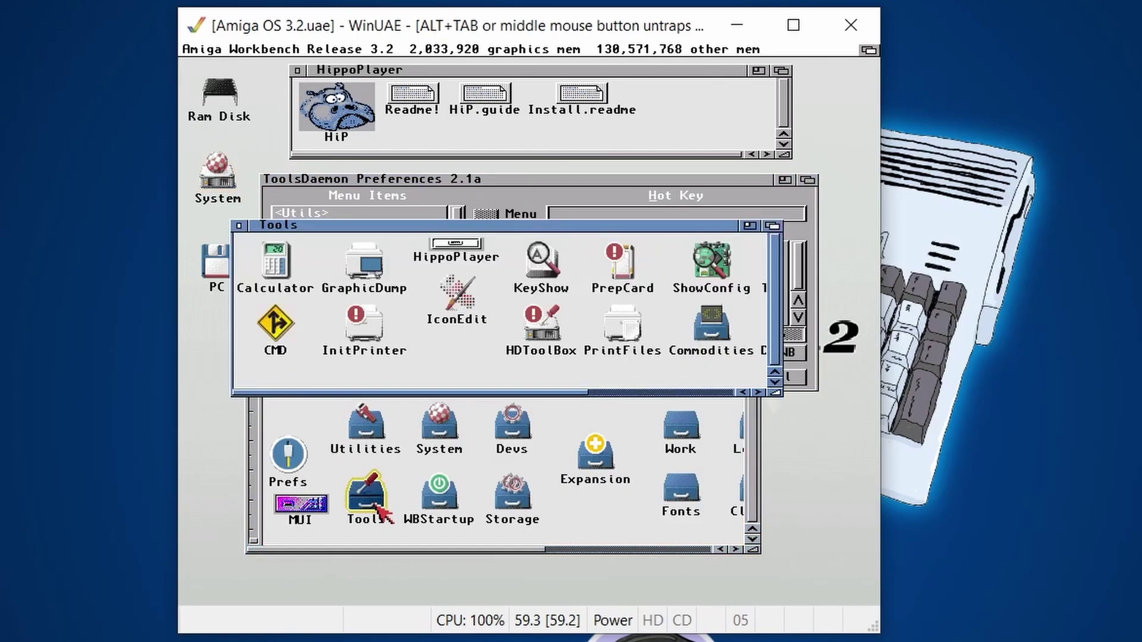
{"action": "left_click_drag", "start_coordinate": [365, 224], "coordinate": [357, 415]}
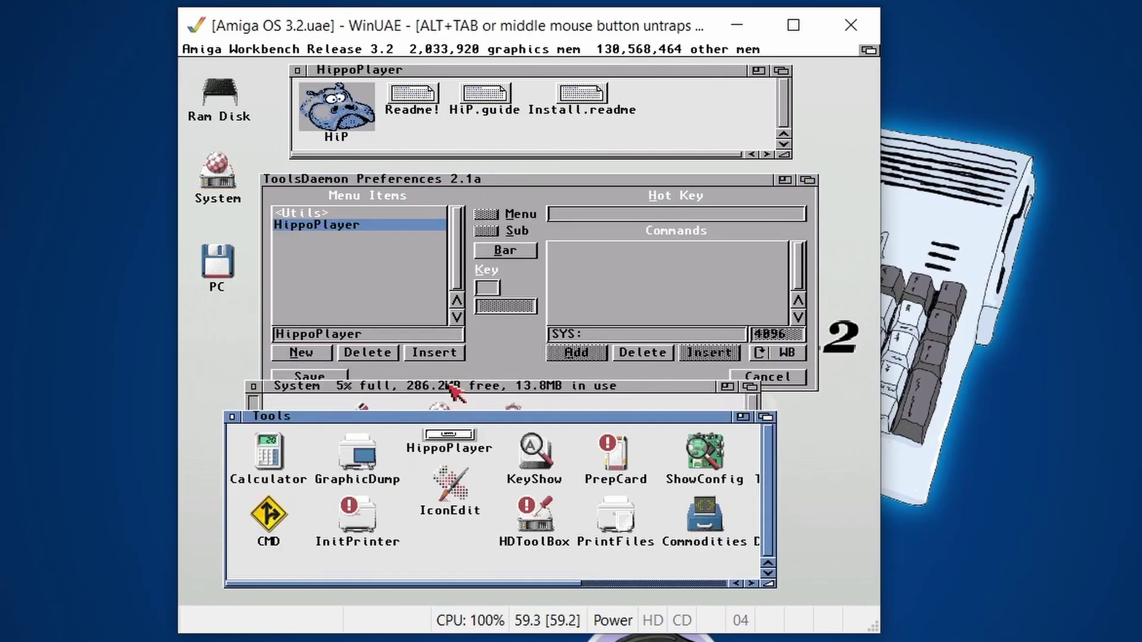
Complete the HippoPlayer item's command as SYS:Tools/HippoPlayer/HiP and save the ToolsDaemon preferences
{"action": "left_click", "coordinate": [607, 336]}
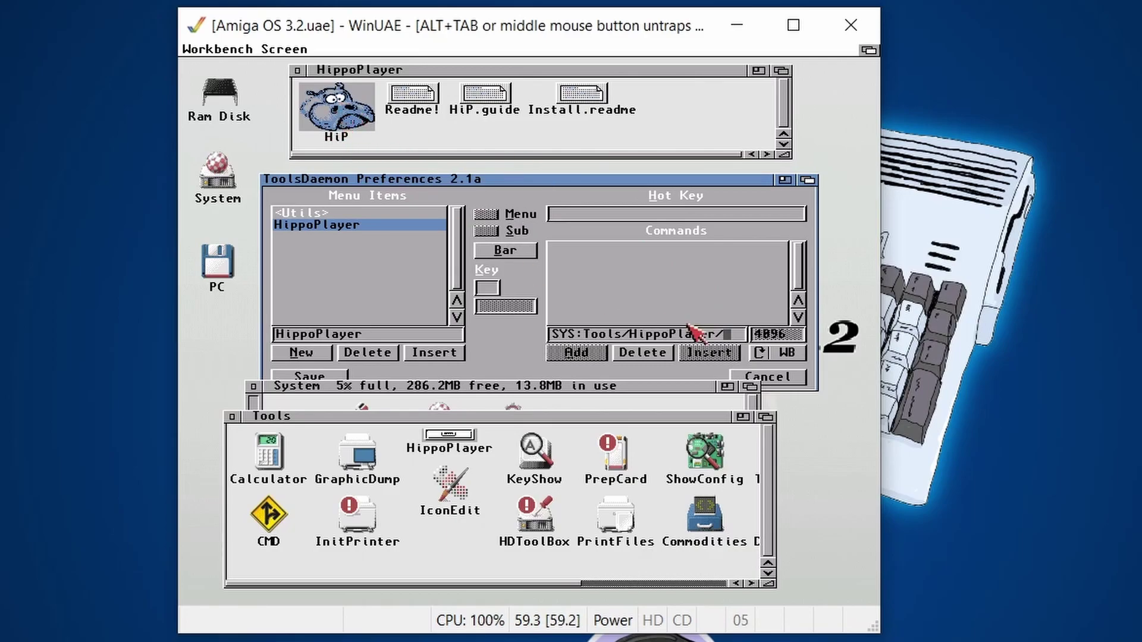
{"action": "type", "text": "iP"}
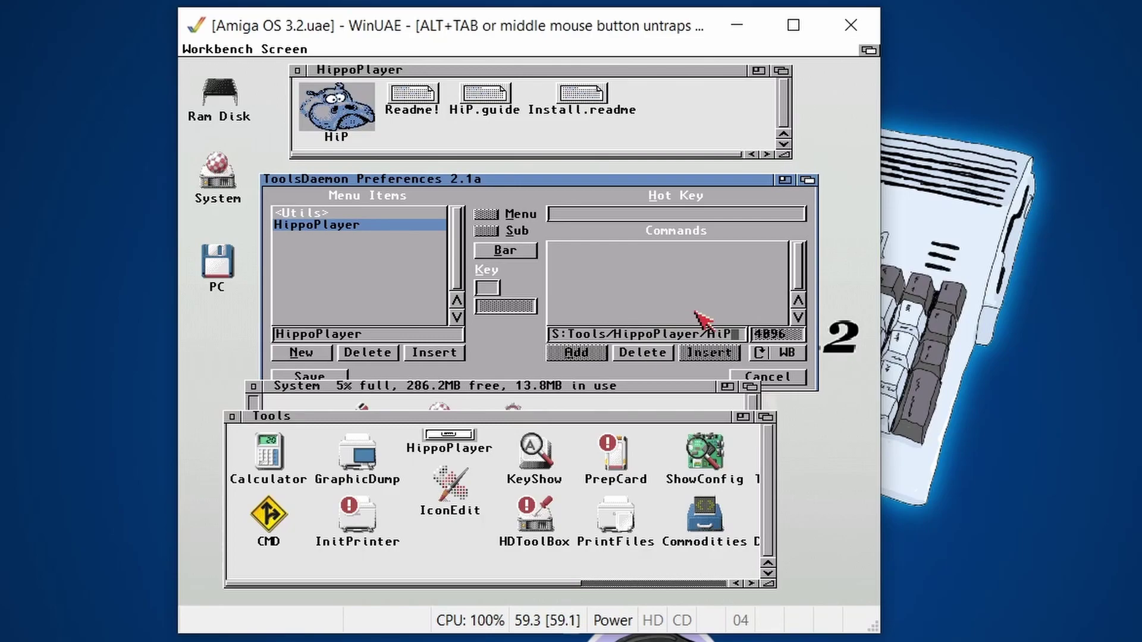
{"action": "key", "text": "Return"}
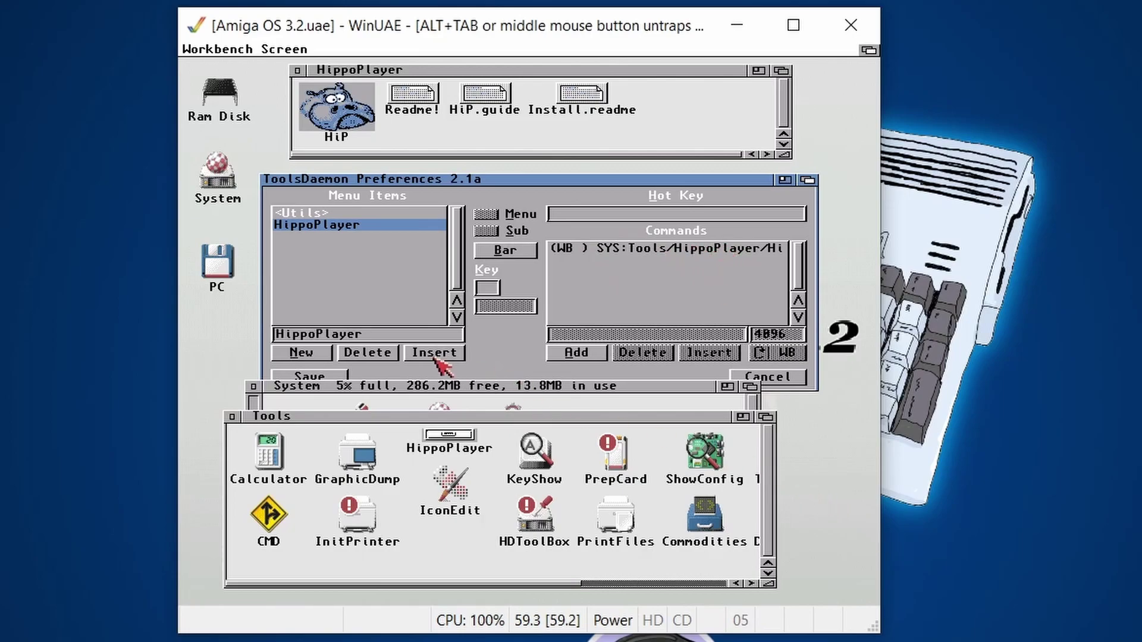
{"action": "left_click", "coordinate": [343, 377]}
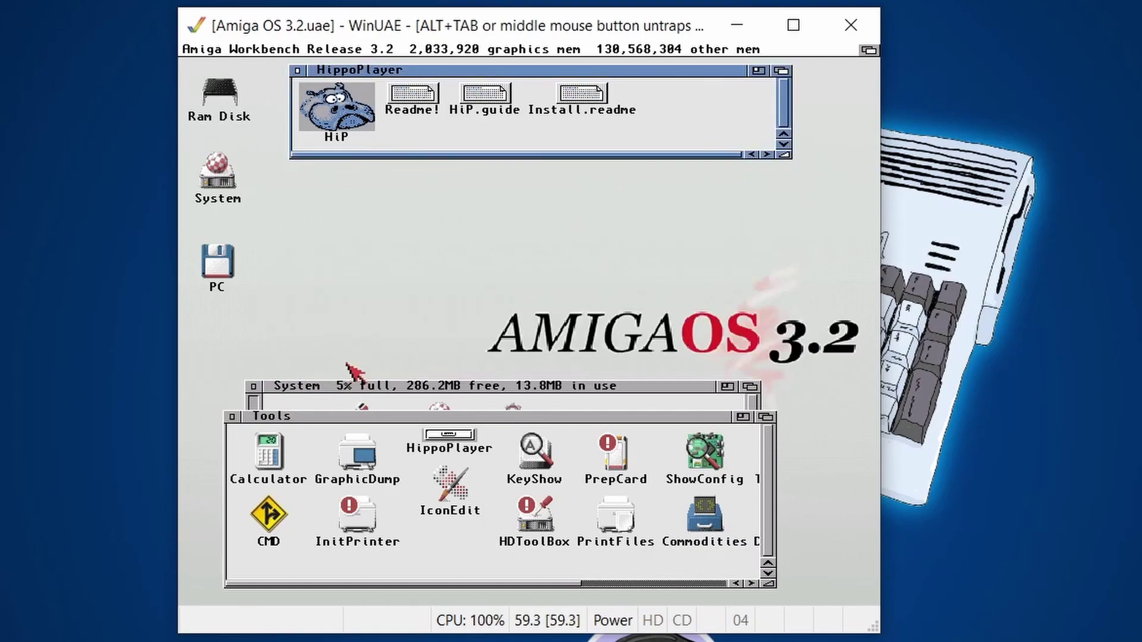
Close the HippoPlayer drawer and test the custom Utils entry by launching HippoPlayer and closing the player twice
{"action": "left_click", "coordinate": [297, 70]}
{"action": "right_click", "coordinate": [394, 228]}
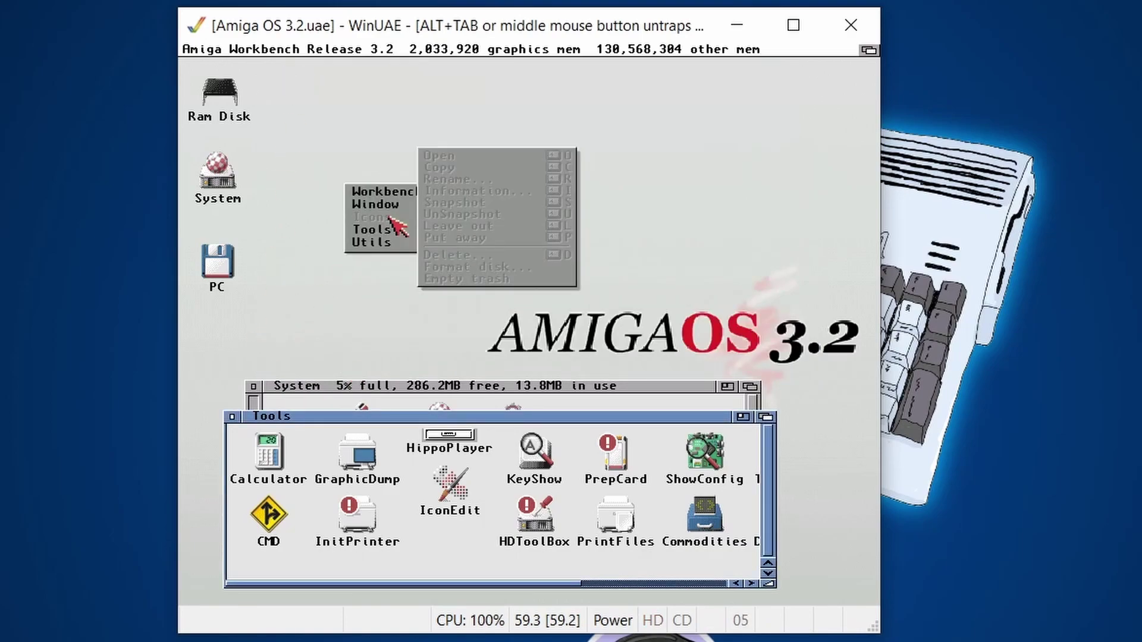
{"action": "mouse_move", "coordinate": [381, 246]}
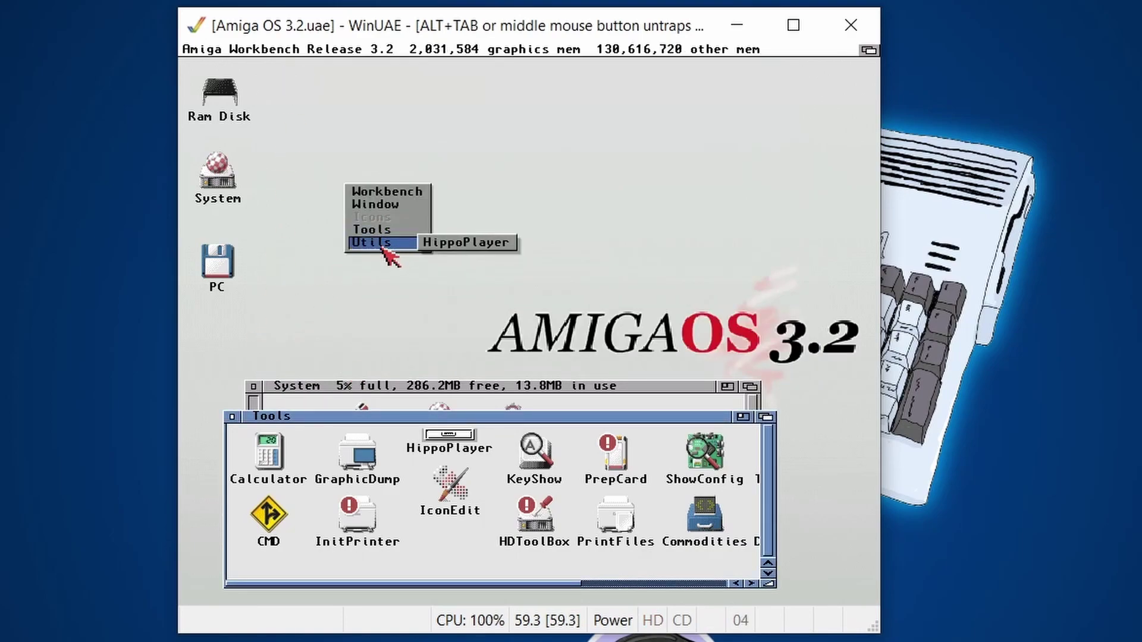
{"action": "left_click", "coordinate": [460, 248]}
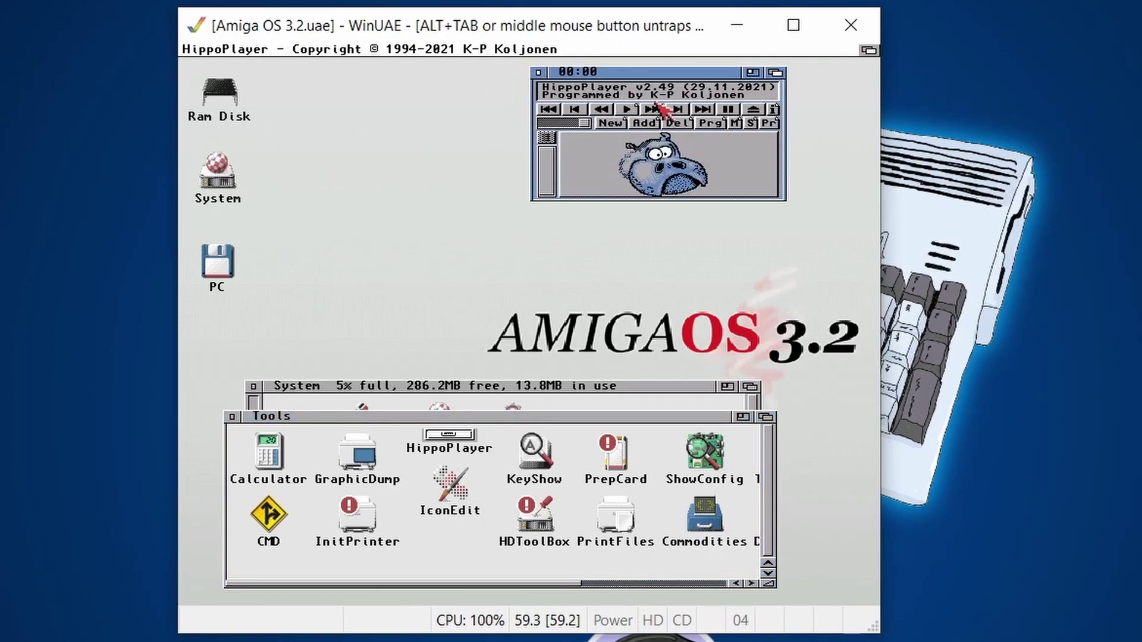
{"action": "left_click", "coordinate": [539, 72]}
{"action": "right_click", "coordinate": [372, 101]}
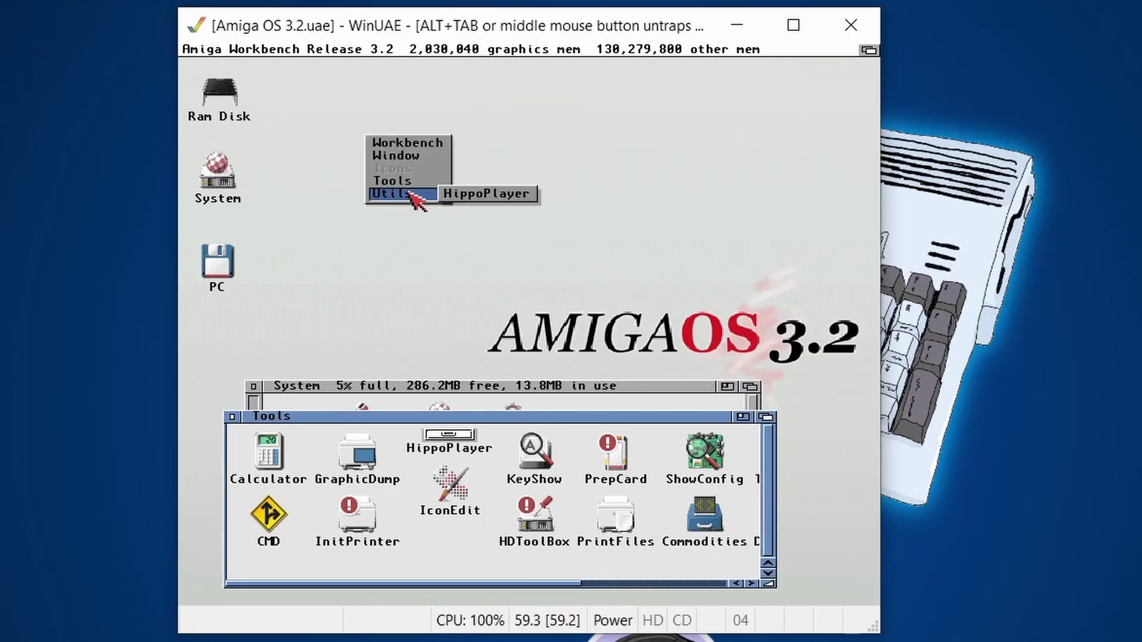
{"action": "left_click", "coordinate": [473, 201]}
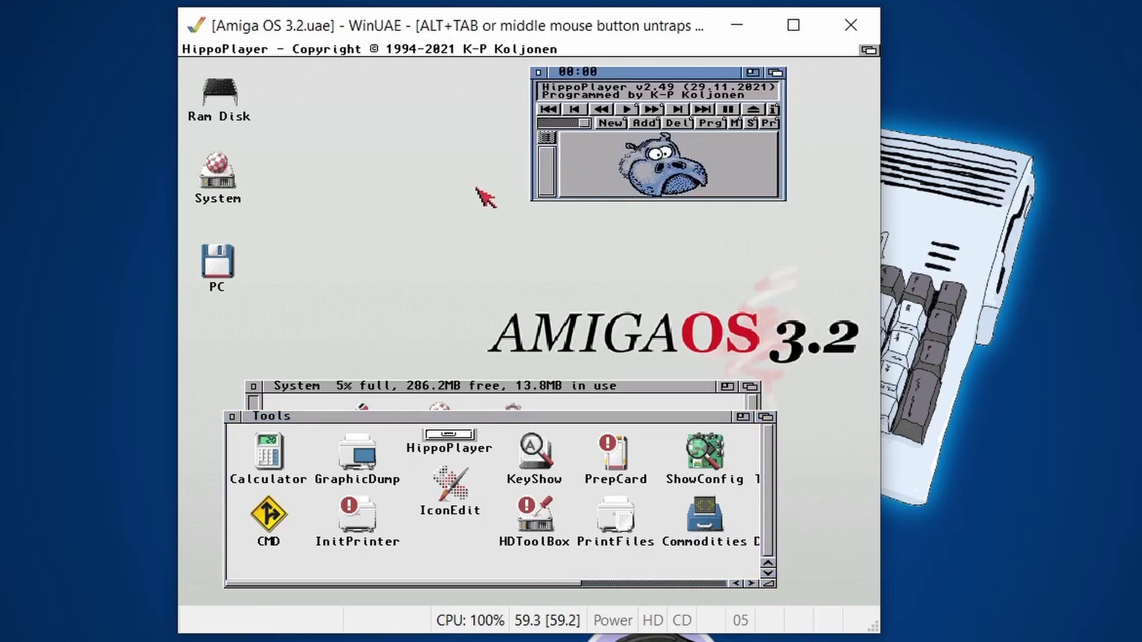
{"action": "left_click", "coordinate": [538, 73]}
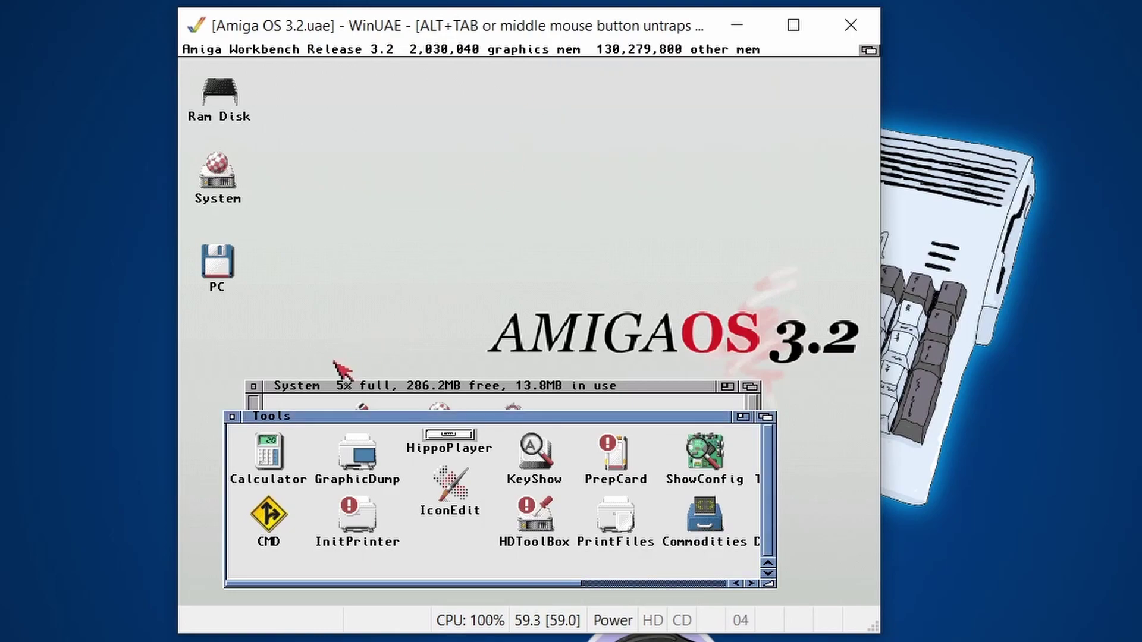
Open the DirOpus4 drawer from Tools, make its window taller and move it to free desktop space above the Tools window
{"action": "left_click_drag", "start_coordinate": [559, 586], "coordinate": [702, 586]}
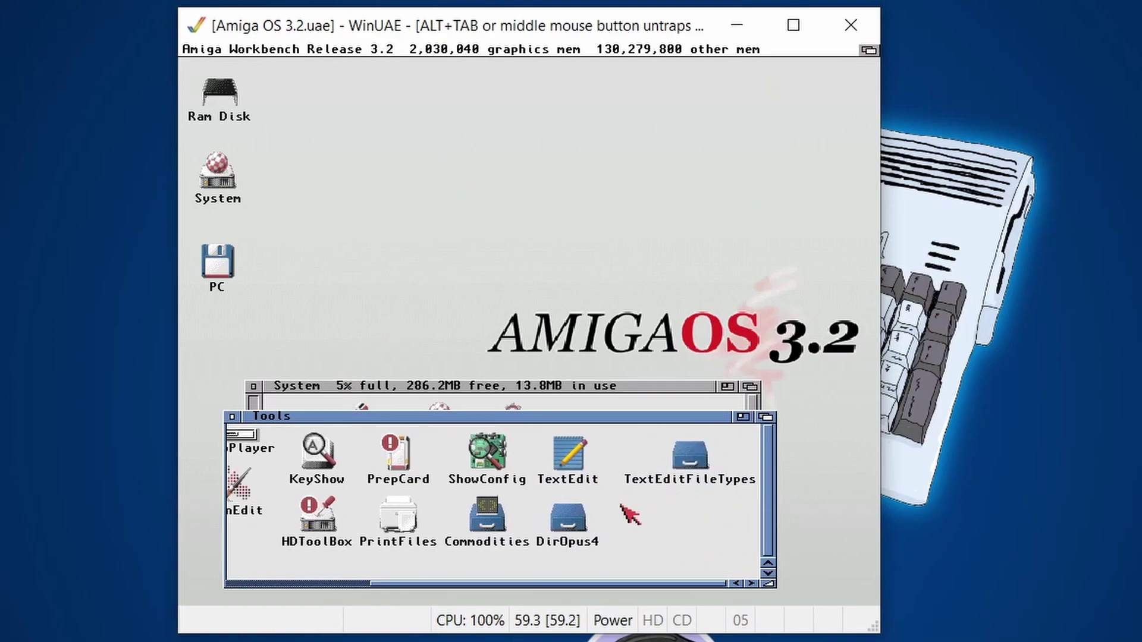
{"action": "double_click", "coordinate": [568, 525]}
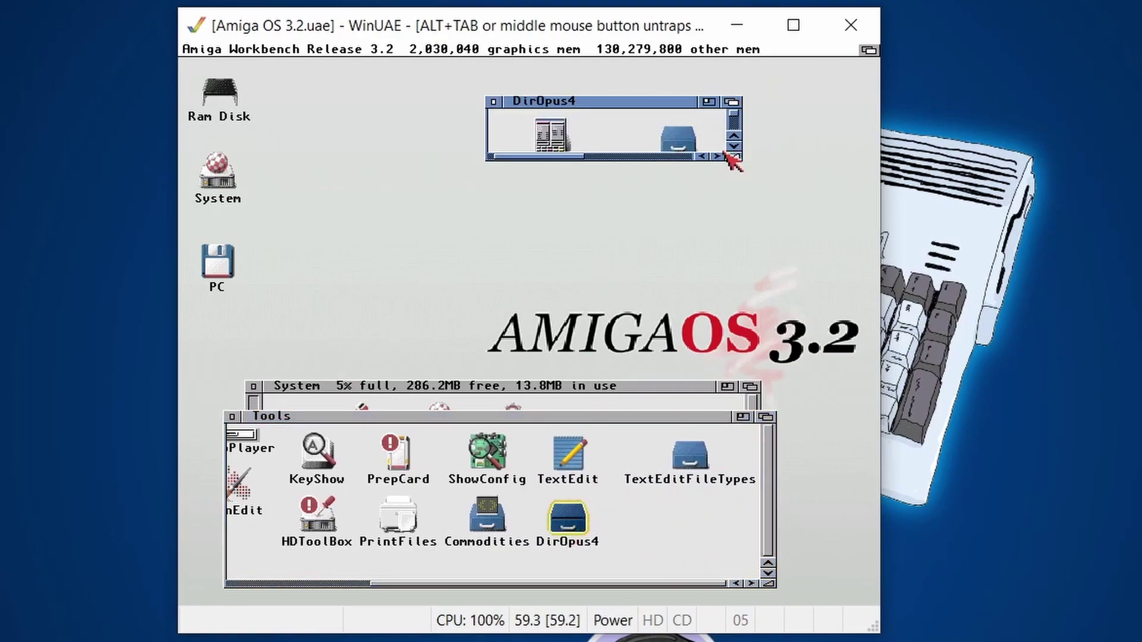
{"action": "left_click_drag", "start_coordinate": [725, 155], "coordinate": [727, 206]}
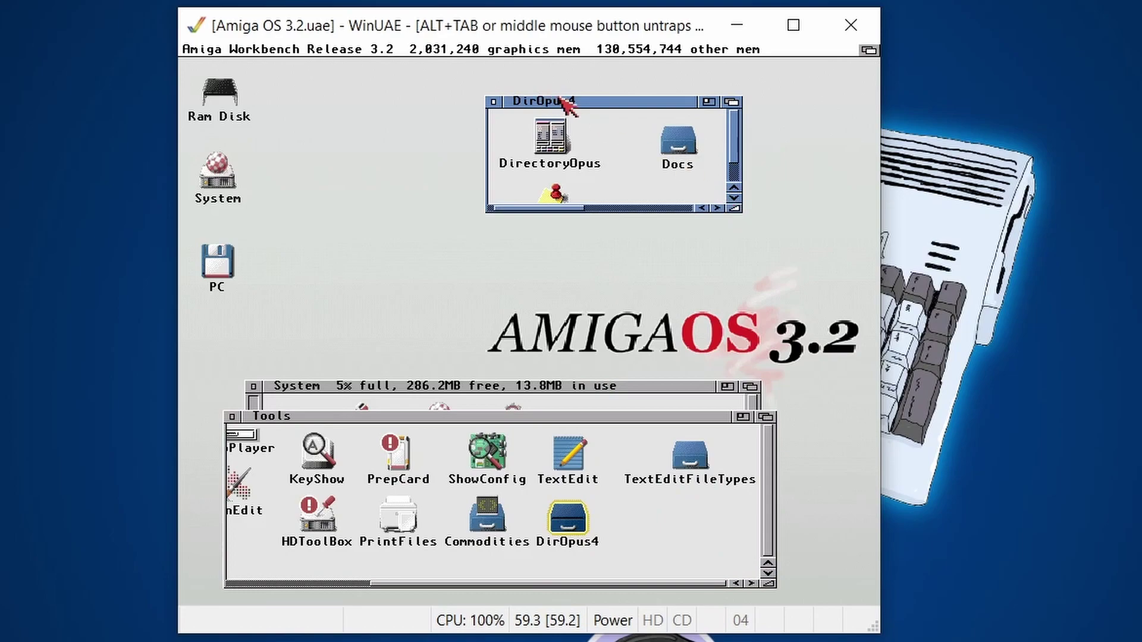
{"action": "left_click_drag", "start_coordinate": [572, 108], "coordinate": [618, 180]}
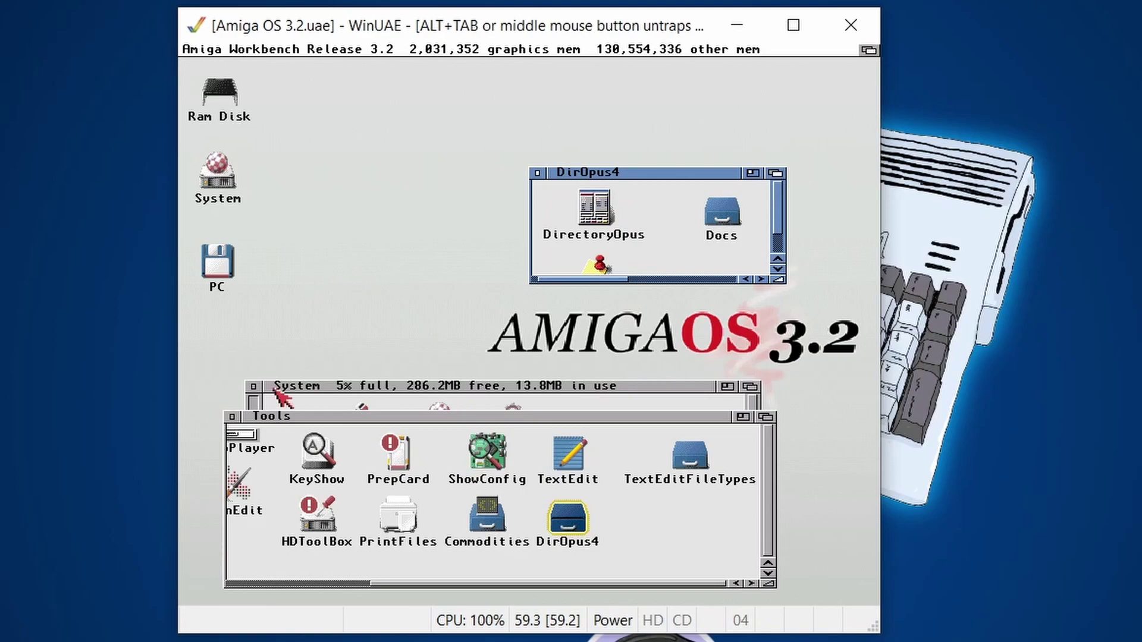
Open the ToolsDaemon preferences and move the window below the DirOpus4 drawer
{"action": "right_click", "coordinate": [314, 189]}
{"action": "mouse_move", "coordinate": [321, 194]}
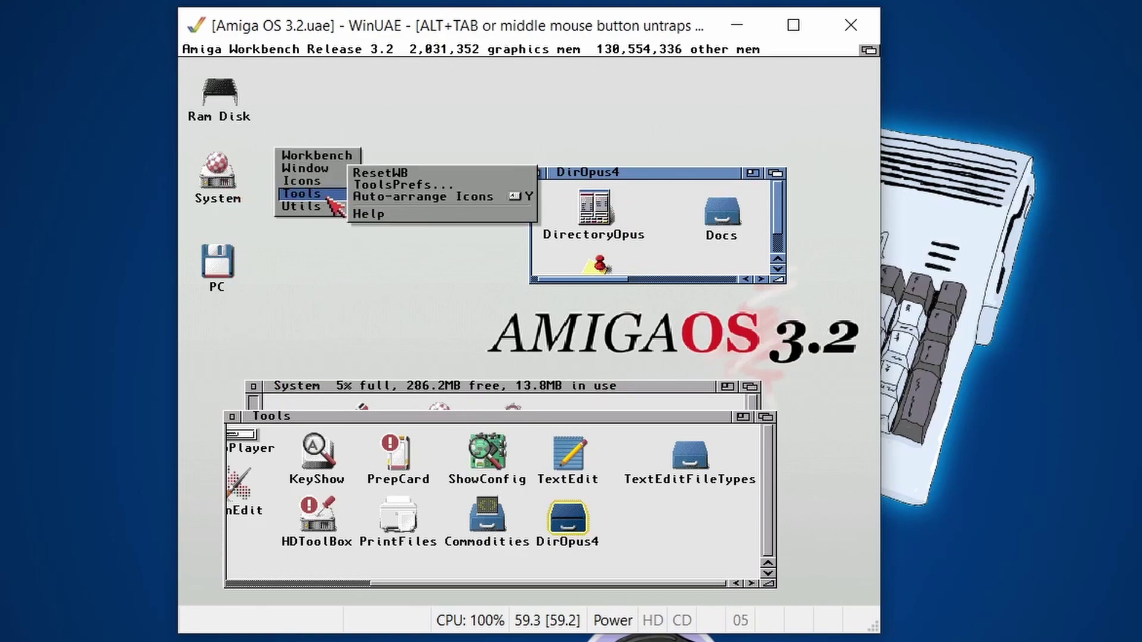
{"action": "left_click", "coordinate": [386, 190]}
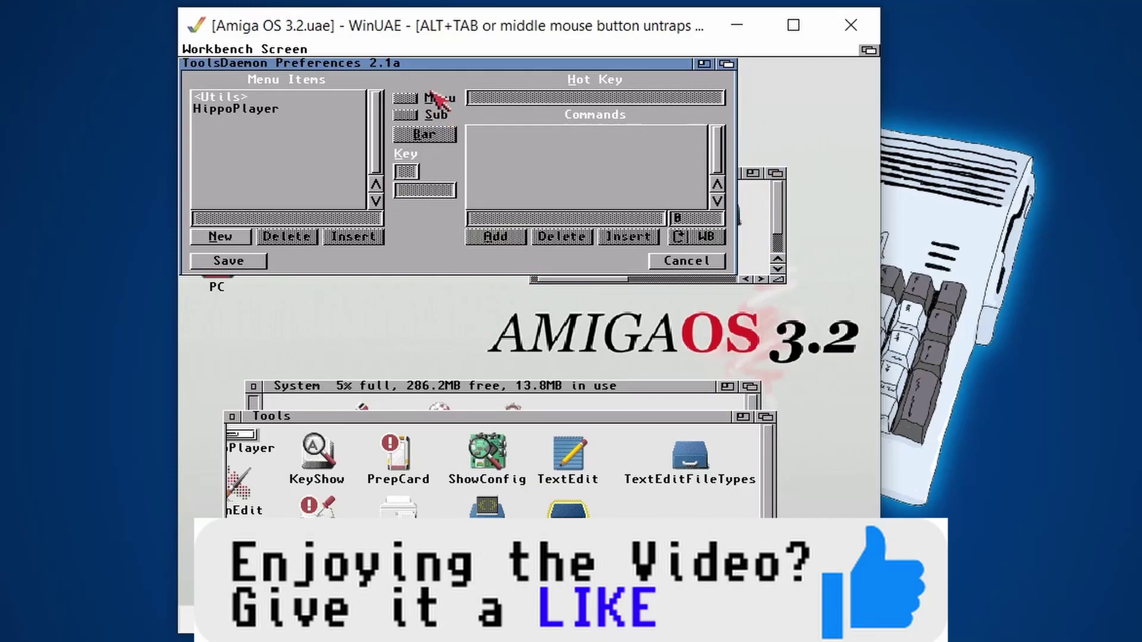
{"action": "left_click_drag", "start_coordinate": [431, 65], "coordinate": [430, 145]}
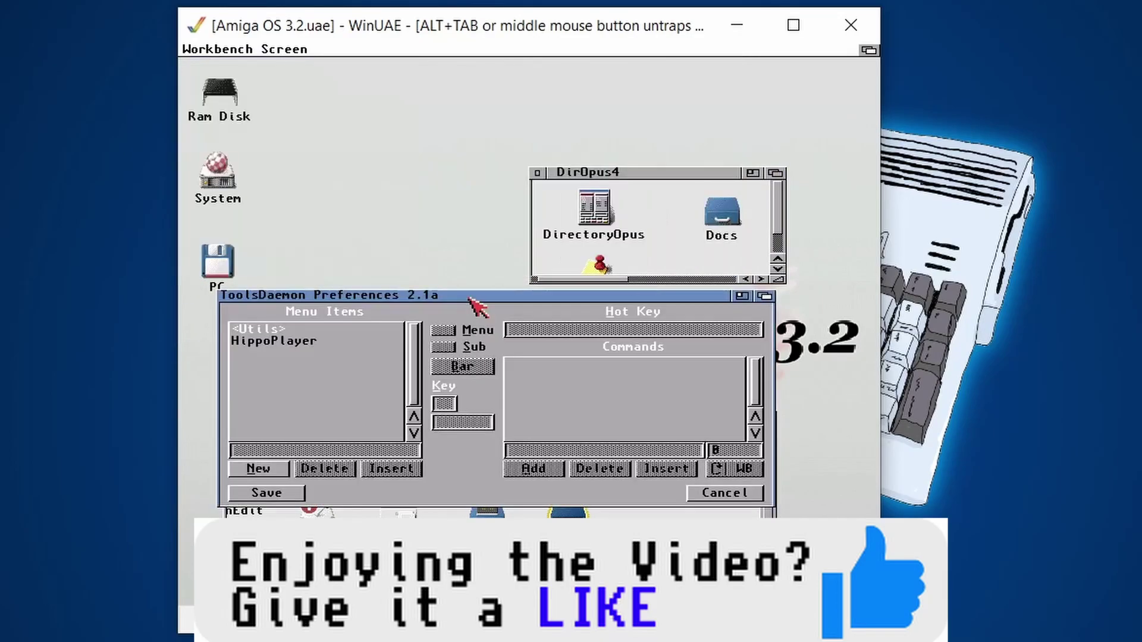
Create a new menu item named DOpus after HippoPlayer
{"action": "left_click", "coordinate": [266, 469]}
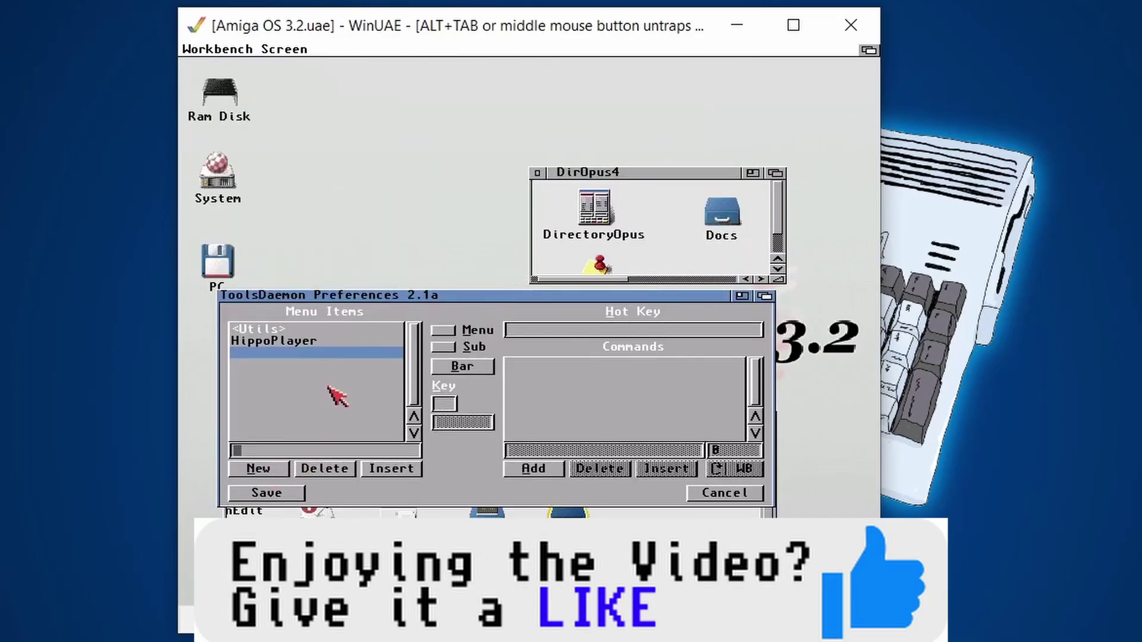
{"action": "type", "text": "DOpu"}
{"action": "key", "text": "Return"}
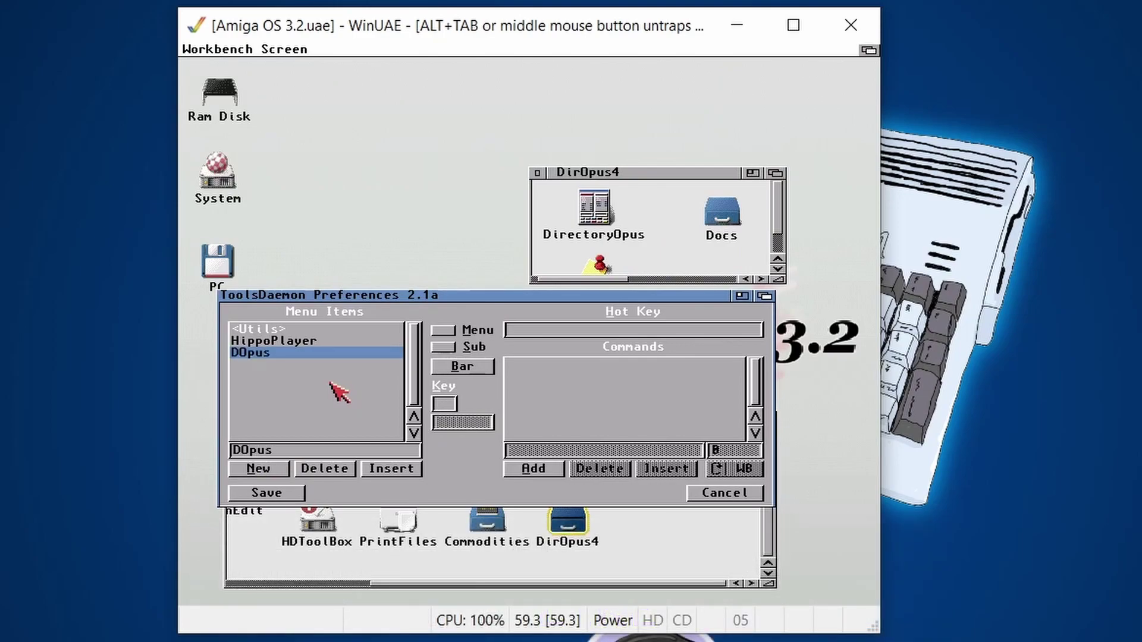
Add the Workbench command SYS:Tools/DirOpus4/DirectoryOpus to the DOpus item and save the preferences
{"action": "left_click", "coordinate": [548, 468]}
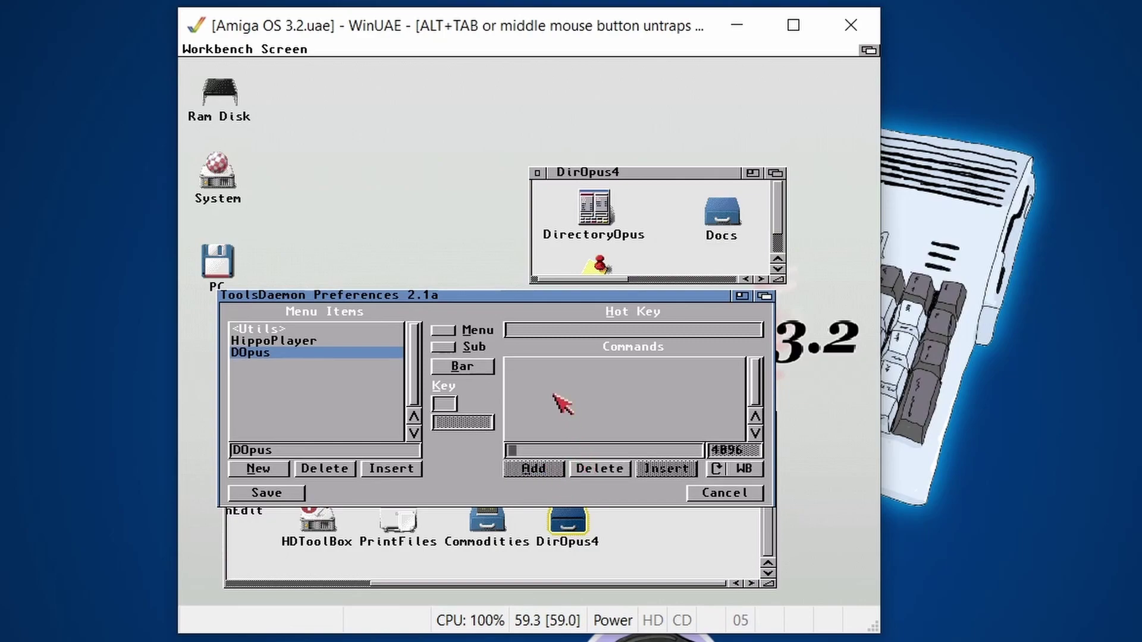
{"action": "type", "text": "SYS:Tools/"}
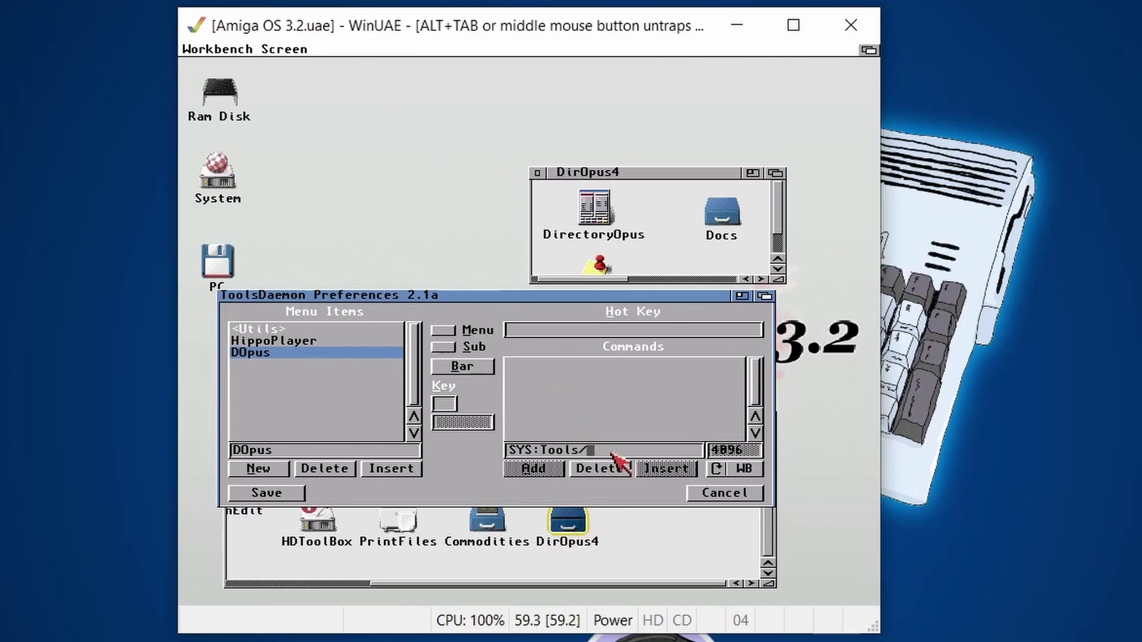
{"action": "type", "text": "DirOpus4/"}
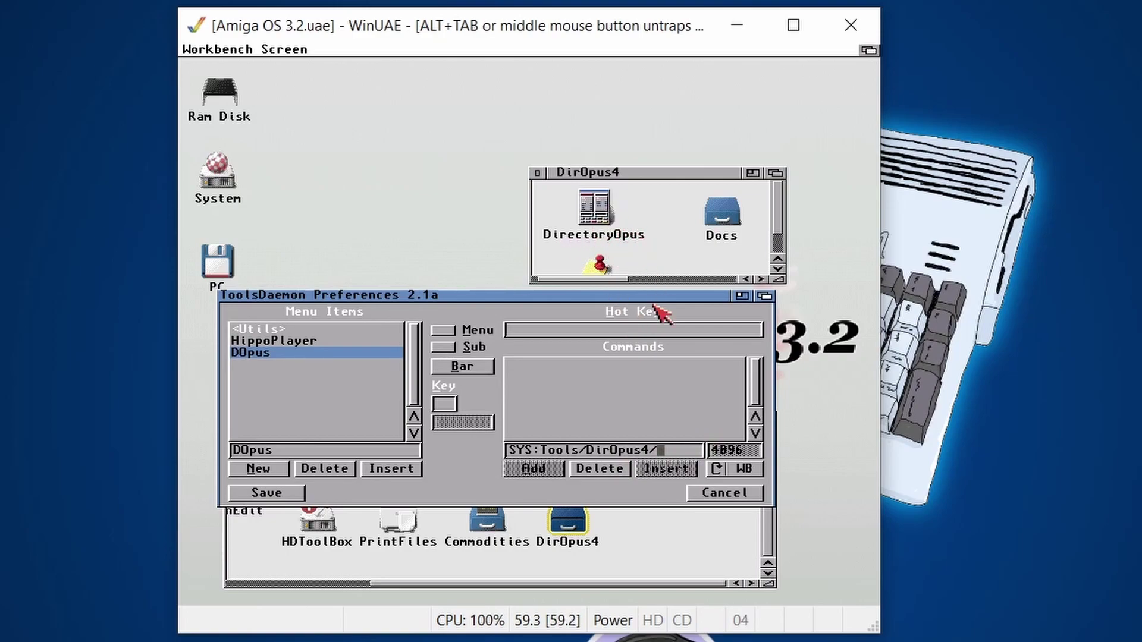
{"action": "type", "text": "ectoryO"}
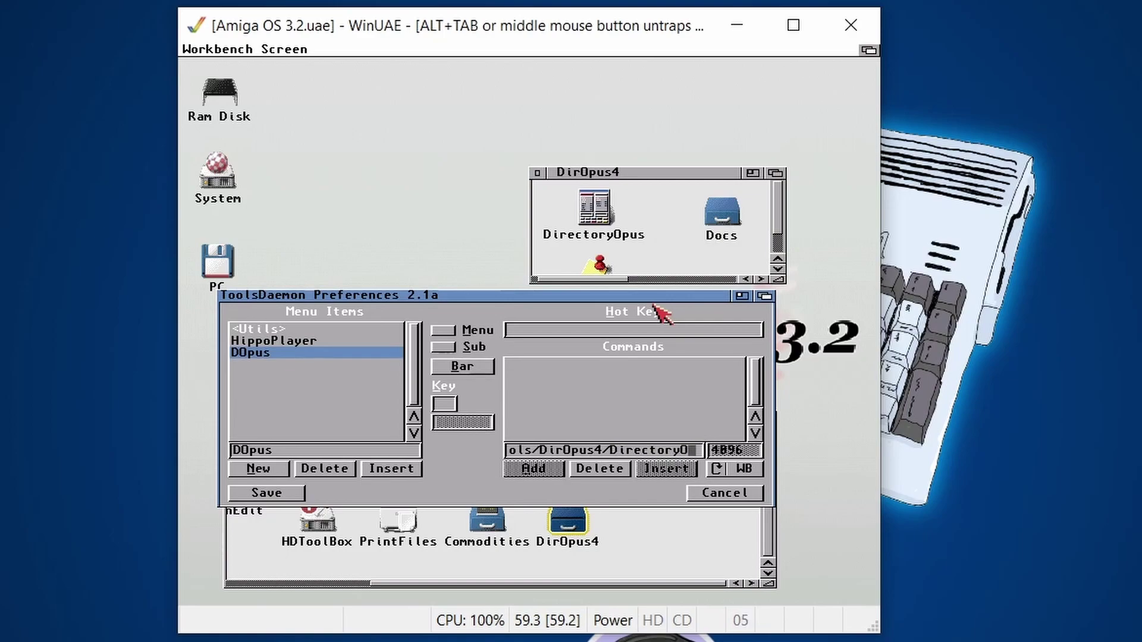
{"action": "type", "text": "pus"}
{"action": "key", "text": "Return"}
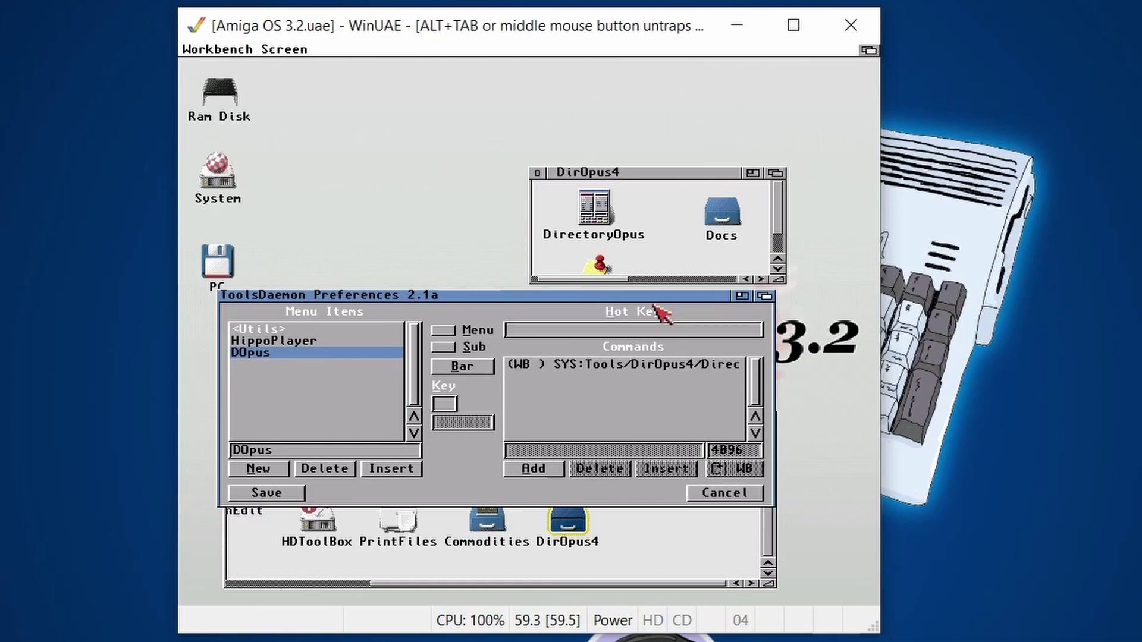
{"action": "left_click", "coordinate": [265, 493]}
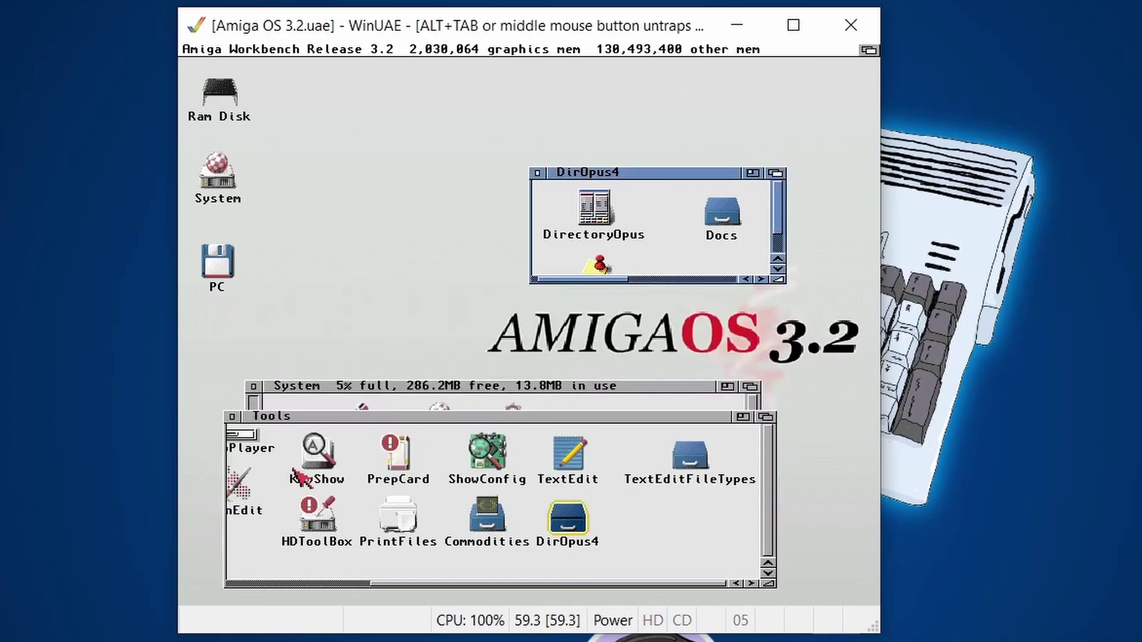
Close the DirOpus4, Tools and System windows, and launch Directory Opus through the custom DOpus entry in Utils
{"action": "left_click", "coordinate": [534, 176]}
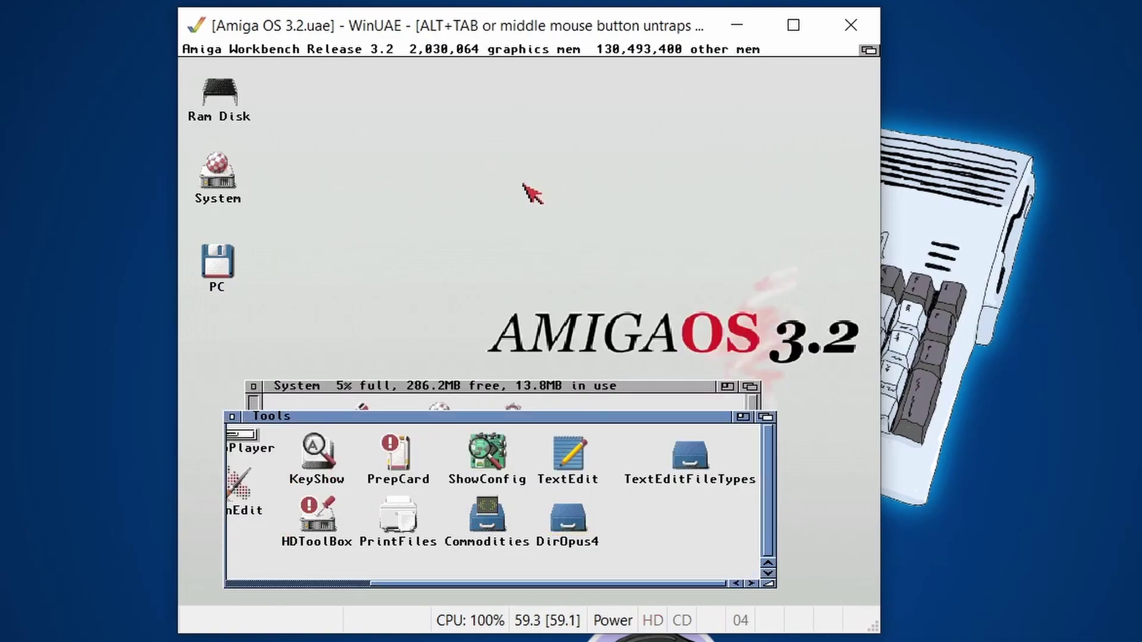
{"action": "left_click", "coordinate": [232, 416]}
{"action": "left_click", "coordinate": [253, 387]}
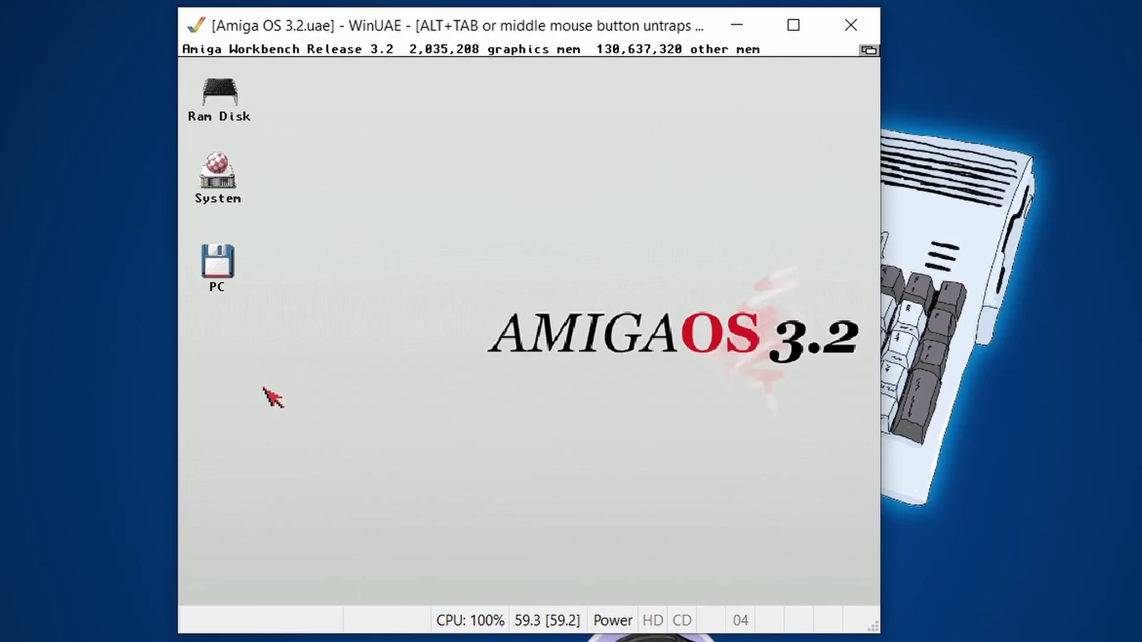
{"action": "right_click", "coordinate": [388, 252]}
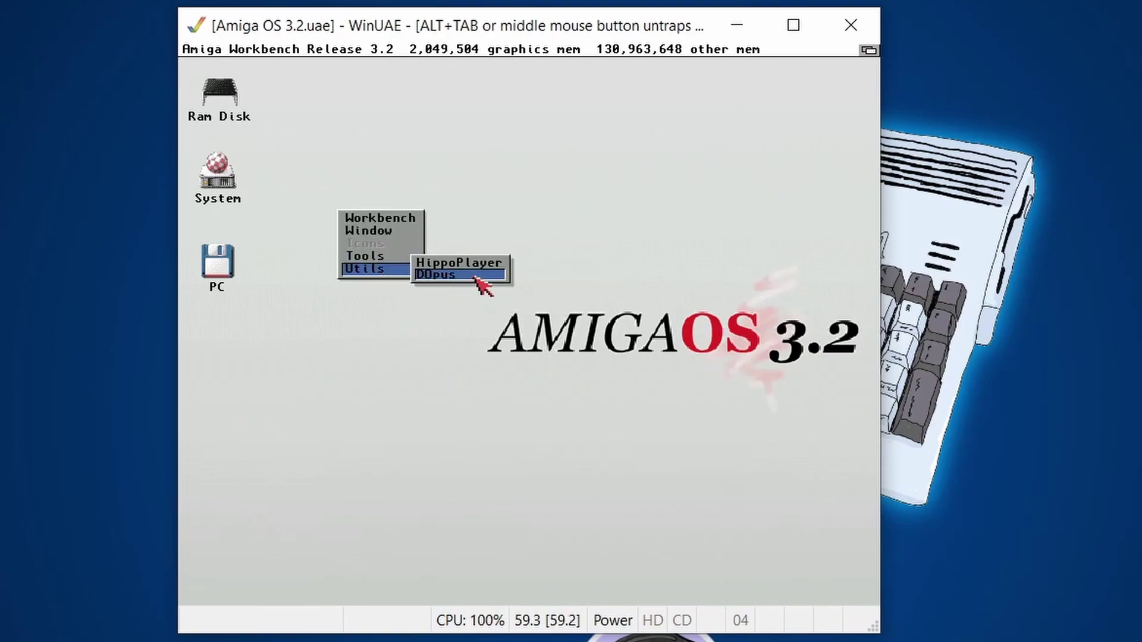
{"action": "left_click", "coordinate": [463, 277]}
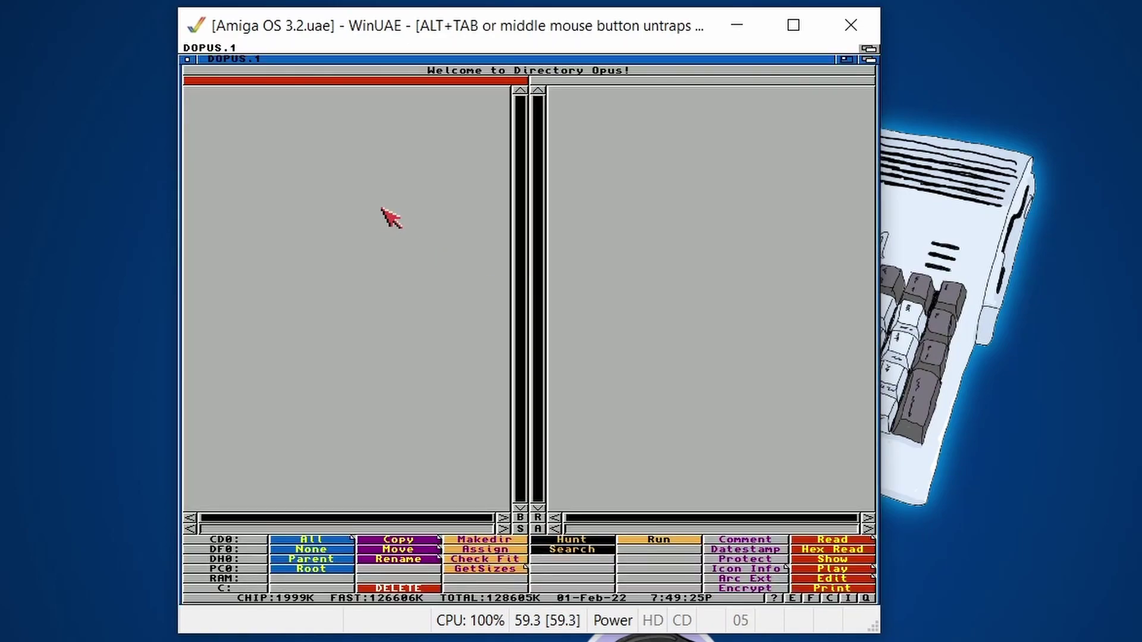
Quit Directory Opus and confirm the quit request to return to Workbench
{"action": "right_click", "coordinate": [204, 52]}
{"action": "right_click", "coordinate": [222, 145]}
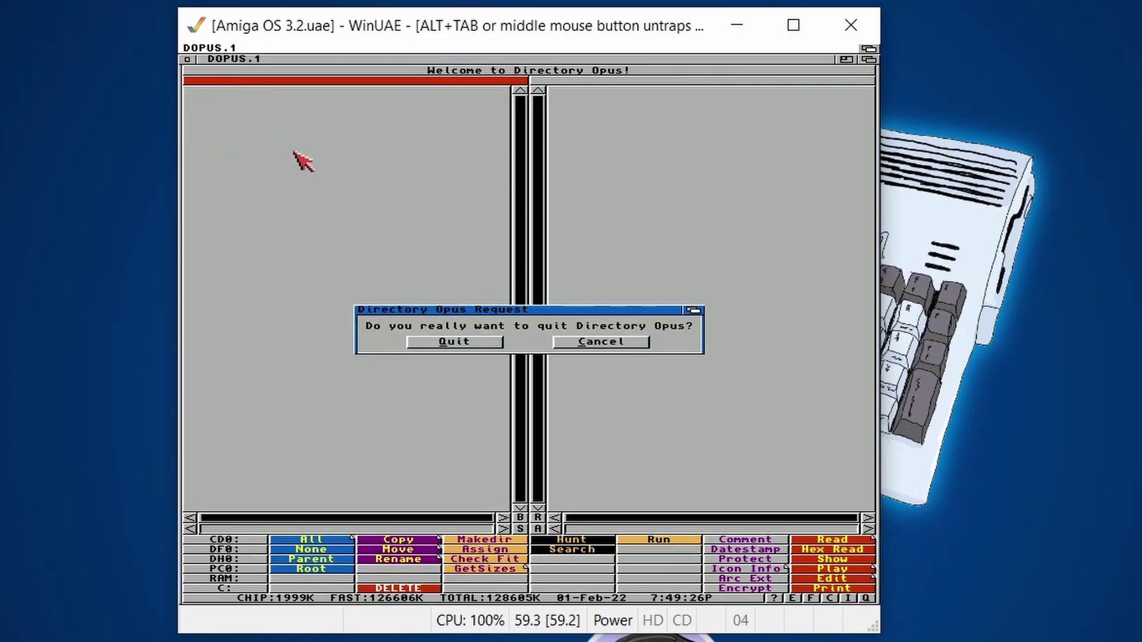
{"action": "left_click", "coordinate": [475, 345]}
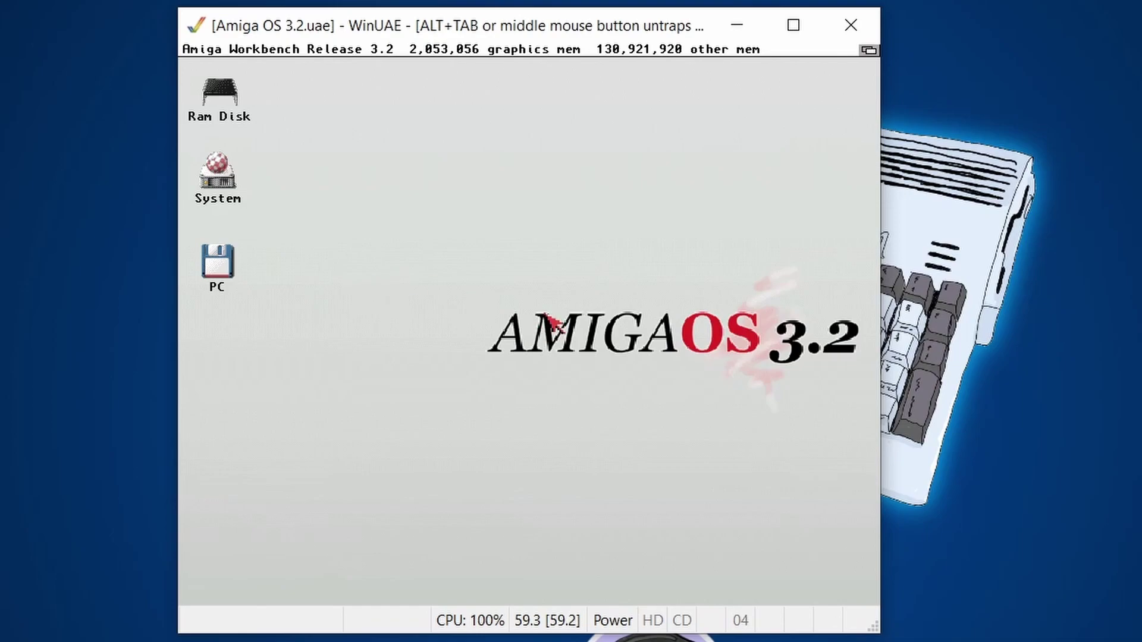
Launch HippoPlayer through the custom HippoPlayer entry in Utils, and close the player window
{"action": "right_click", "coordinate": [529, 244]}
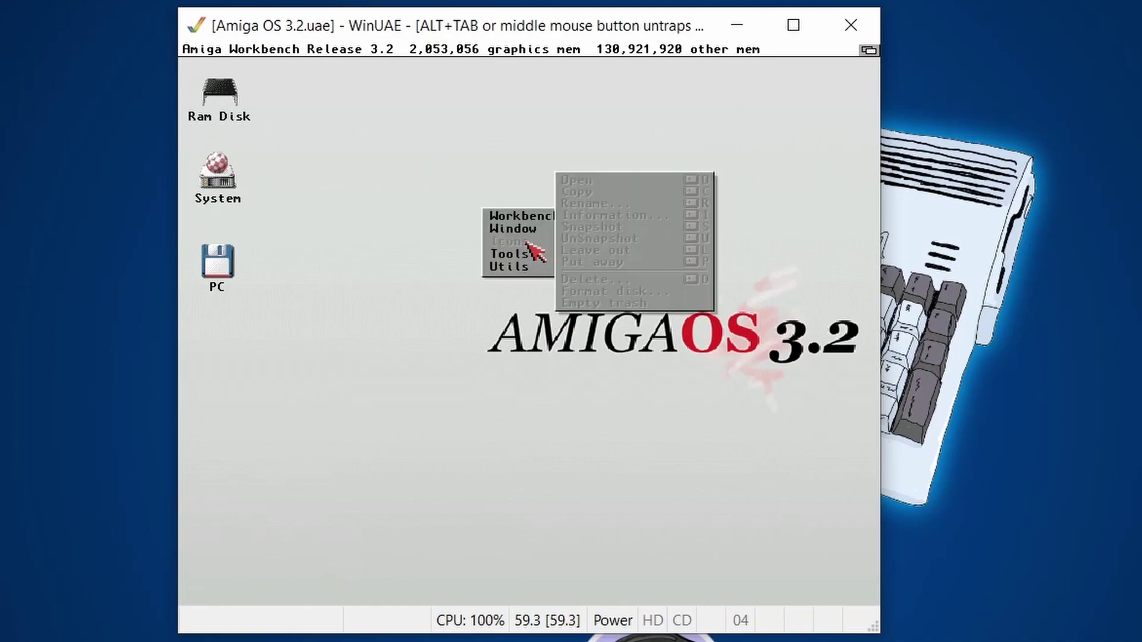
{"action": "mouse_move", "coordinate": [542, 271]}
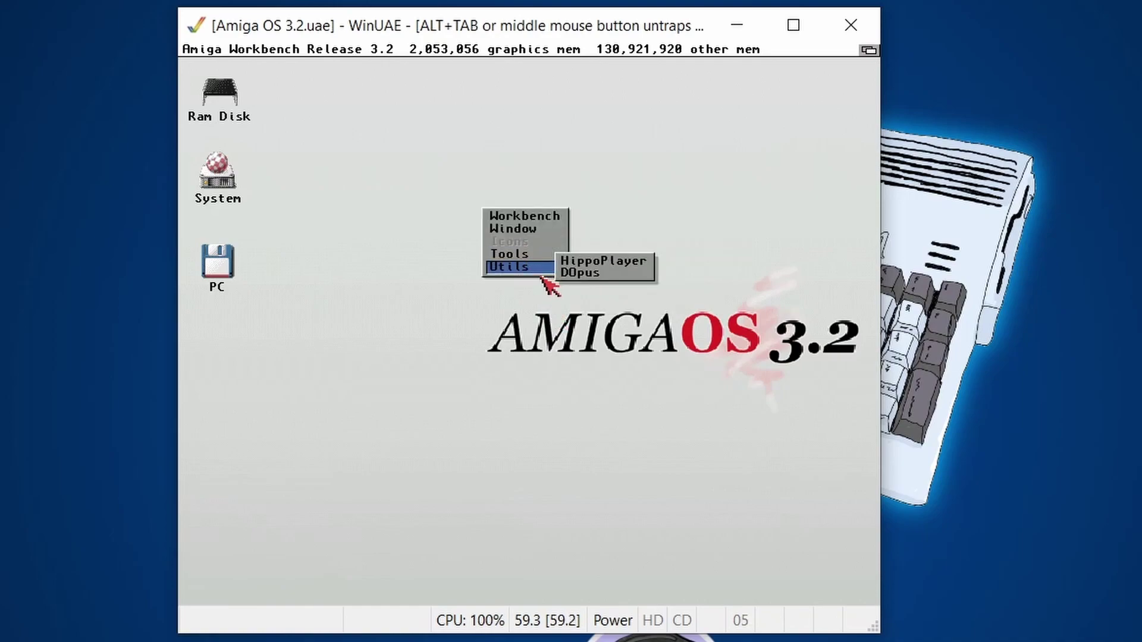
{"action": "right_click", "coordinate": [523, 324]}
{"action": "right_click", "coordinate": [465, 297]}
{"action": "mouse_move", "coordinate": [458, 321]}
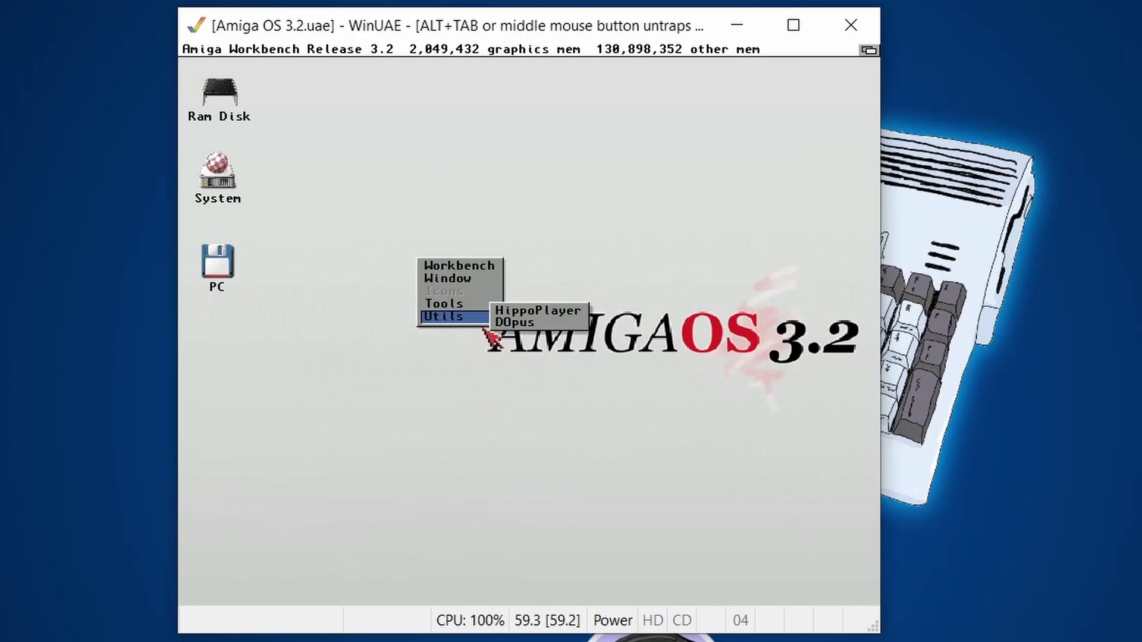
{"action": "left_click", "coordinate": [524, 311]}
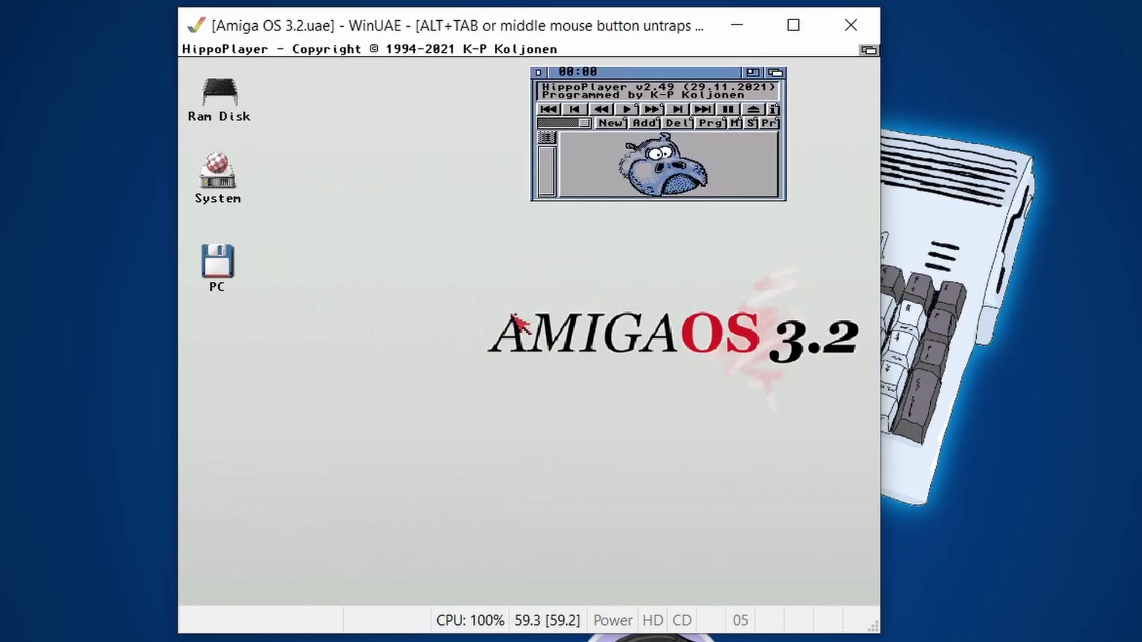
{"action": "left_click", "coordinate": [538, 72]}
Open the Tools drawer on the System volume to view its programs, and close both drawer windows
{"action": "left_click", "coordinate": [226, 179]}
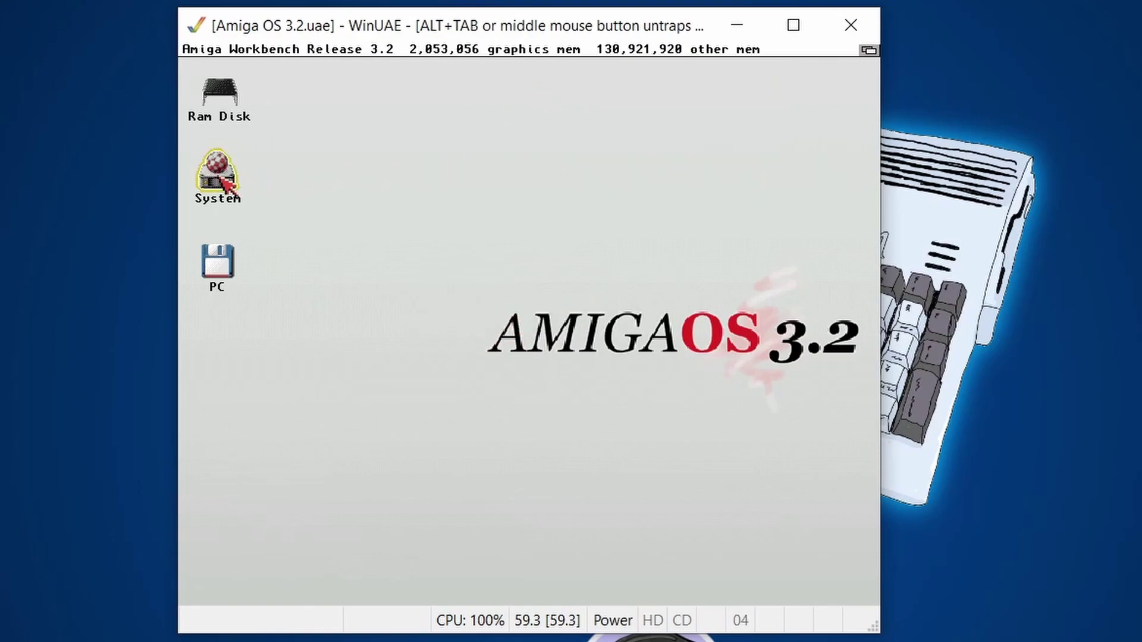
{"action": "double_click", "coordinate": [223, 180]}
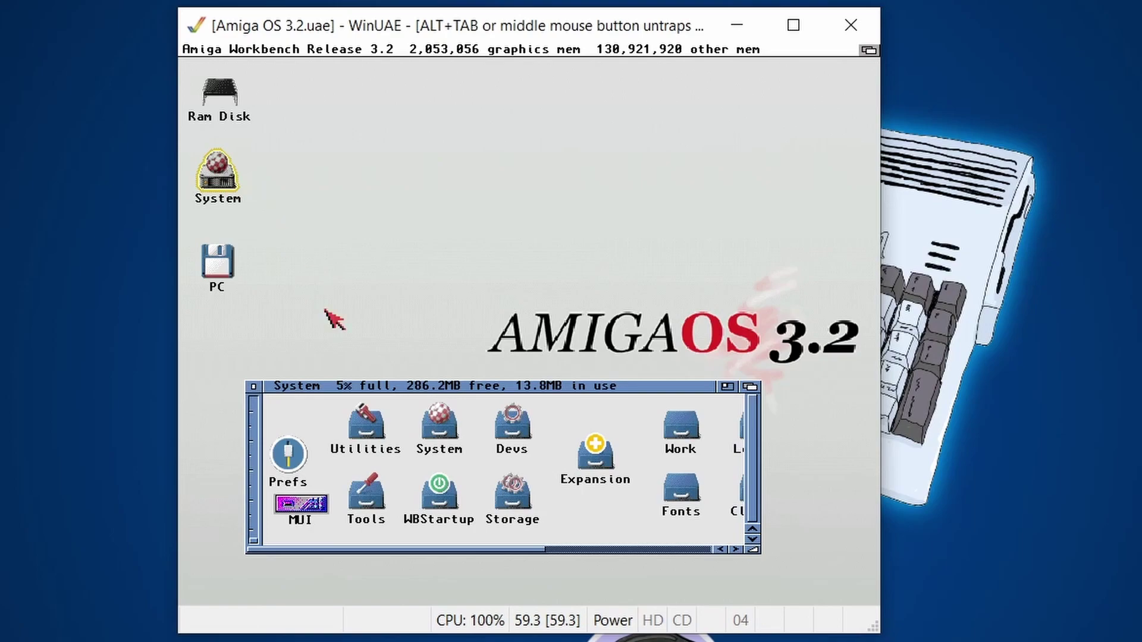
{"action": "double_click", "coordinate": [370, 501]}
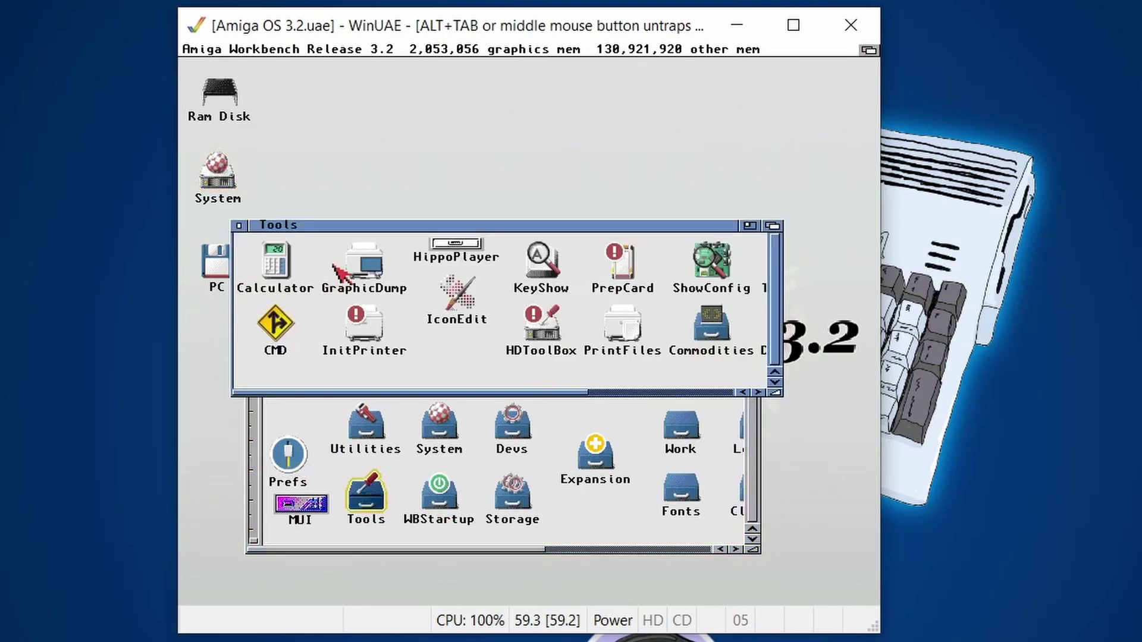
{"action": "left_click", "coordinate": [239, 226]}
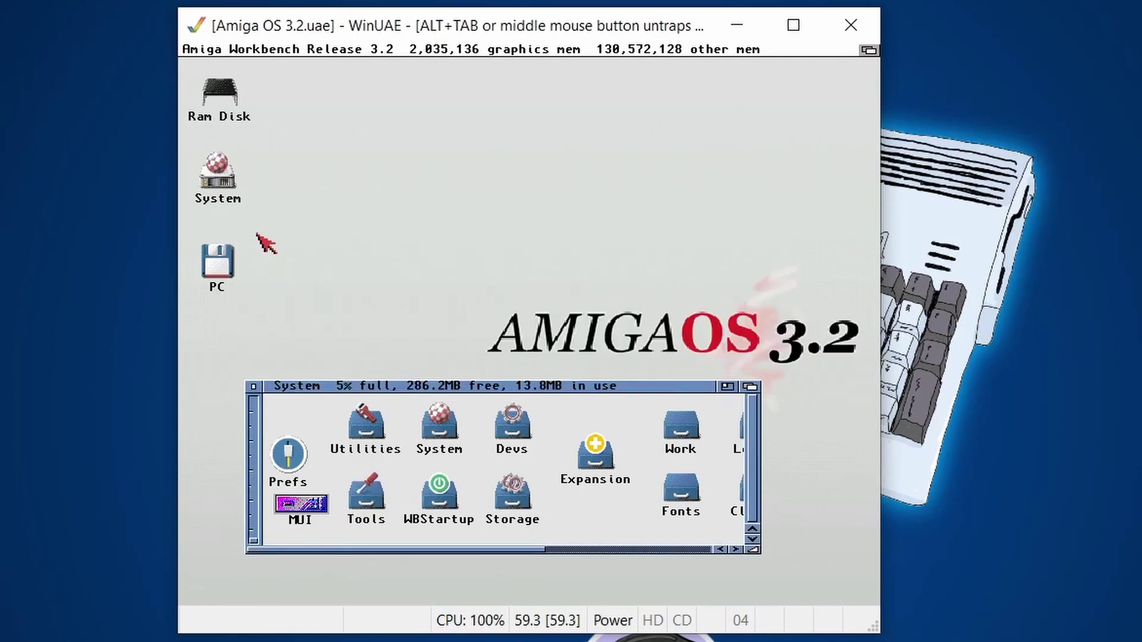
{"action": "left_click", "coordinate": [253, 386]}
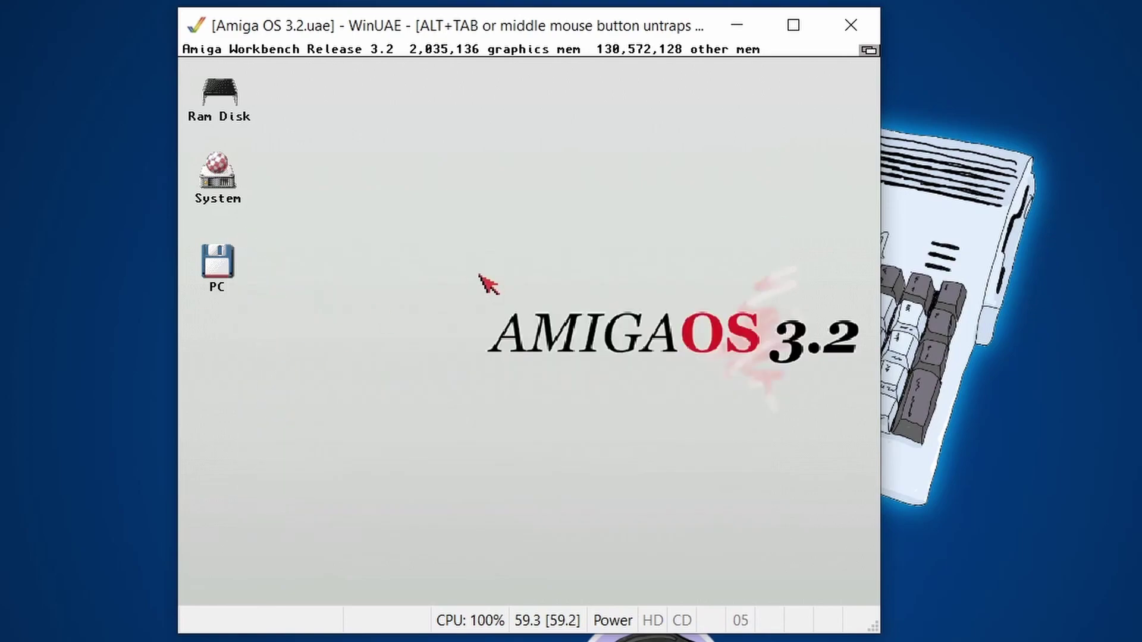